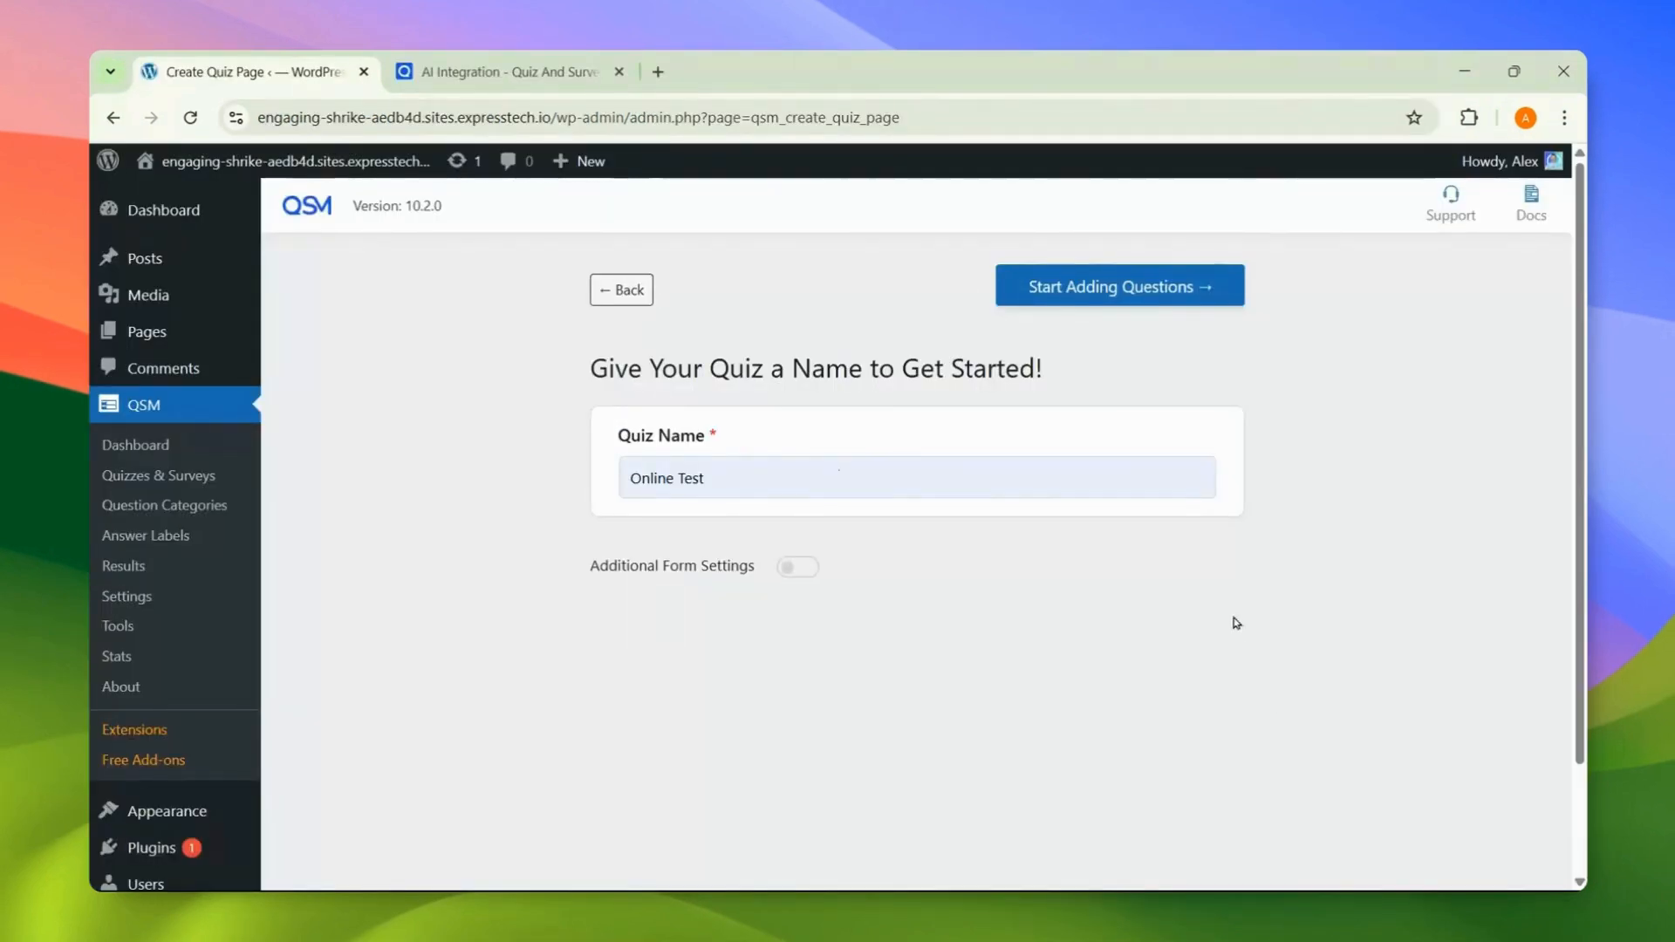
Step: Create the quiz 'Online Test' and start adding questions
{"action": "left_click", "coordinate": [1166, 304]}
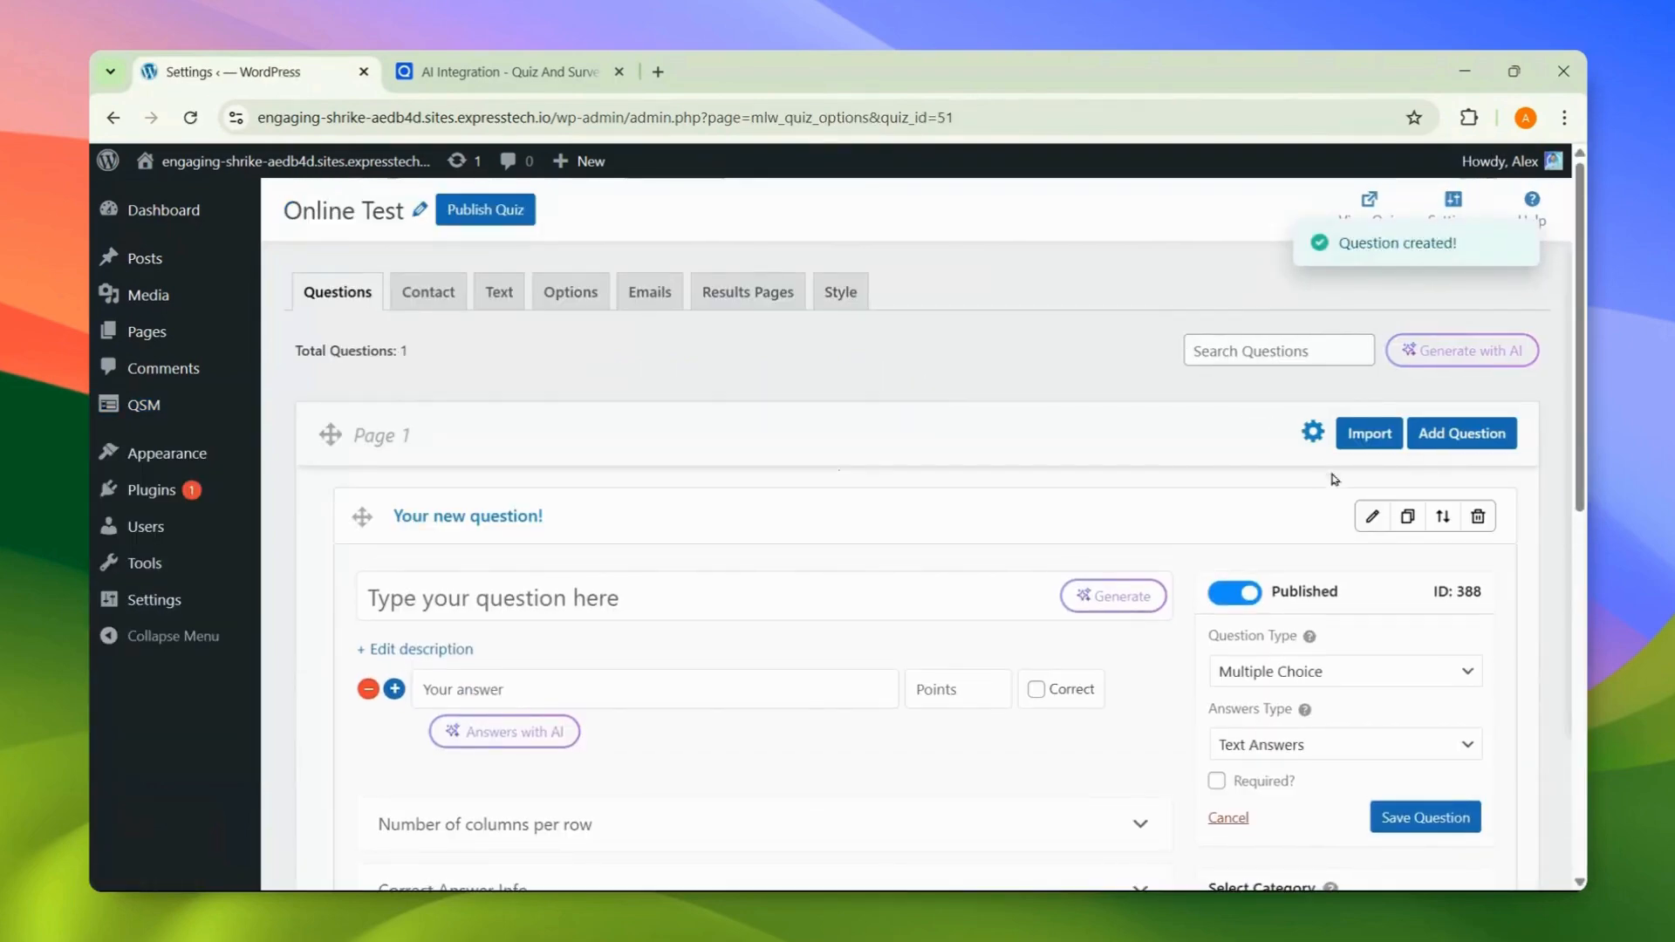
Step: Collapse the blank placeholder question and bring up the Generate with AI dialog
{"action": "left_click", "coordinate": [1371, 515]}
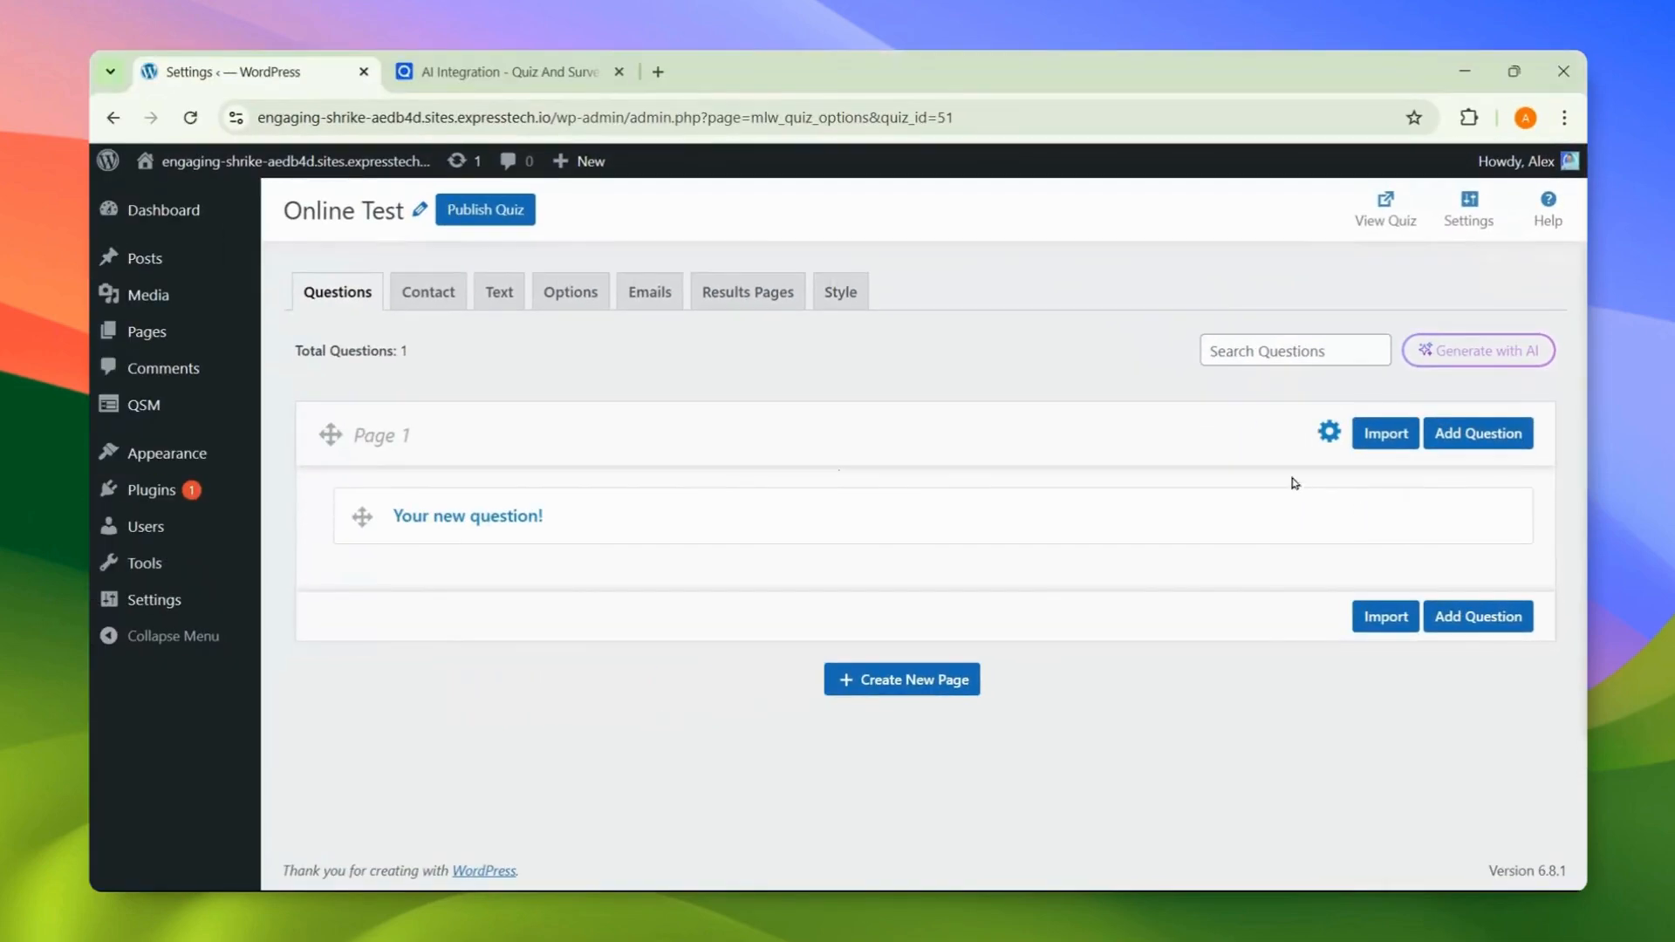
{"action": "mouse_move", "coordinate": [1263, 508]}
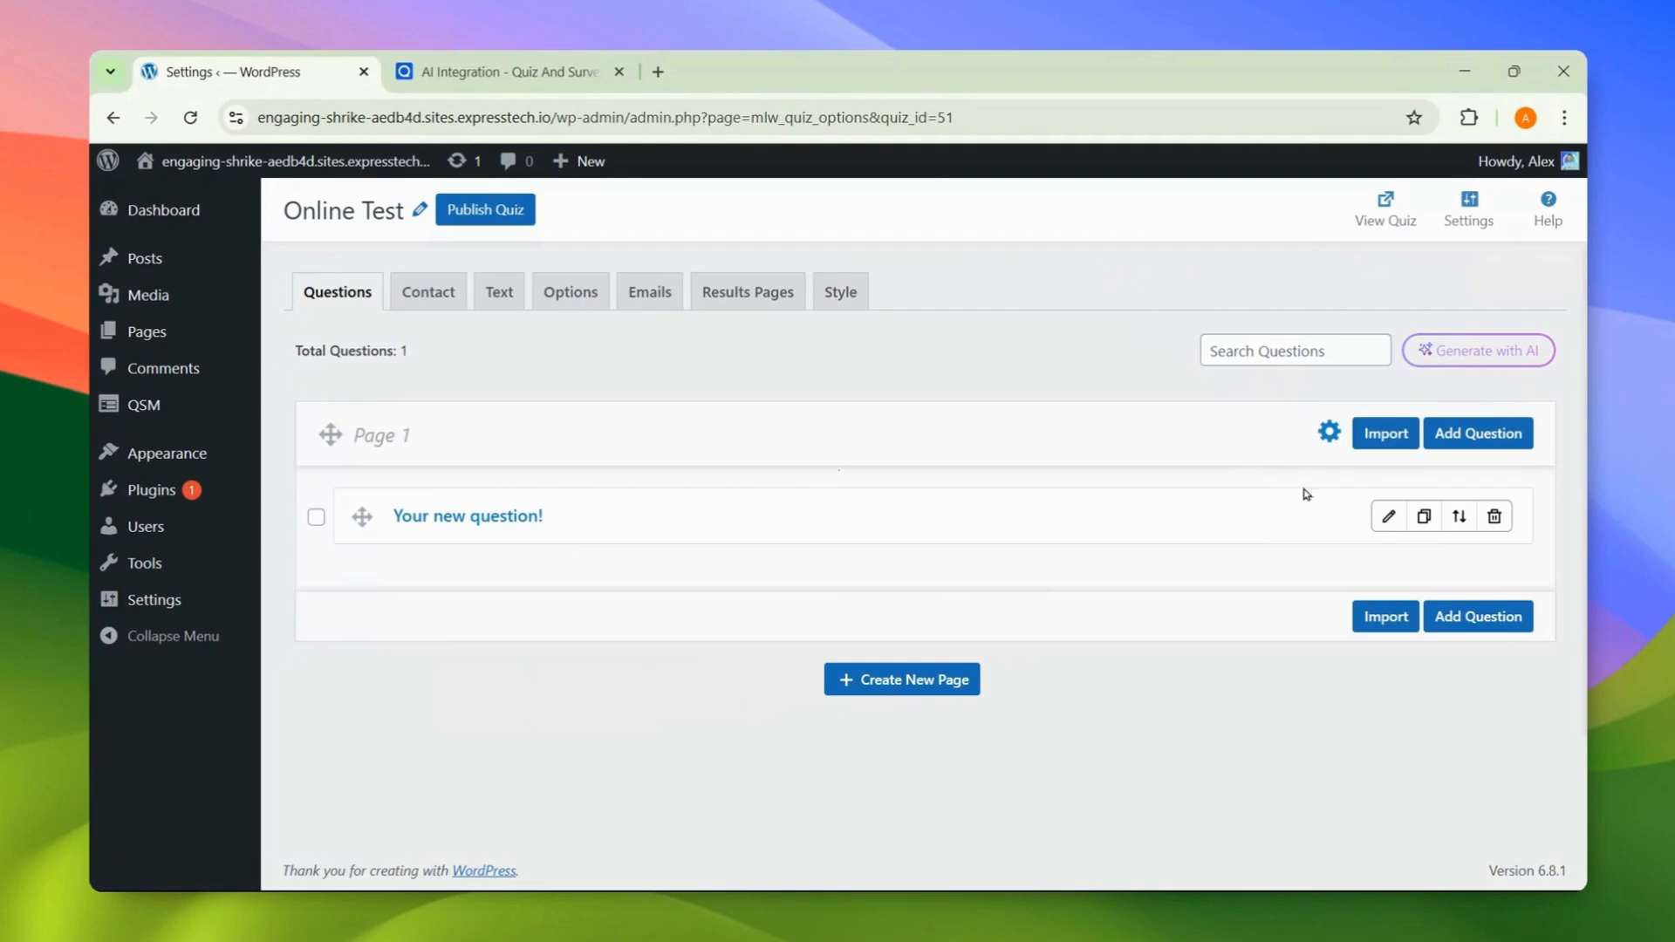
{"action": "left_click", "coordinate": [1424, 358]}
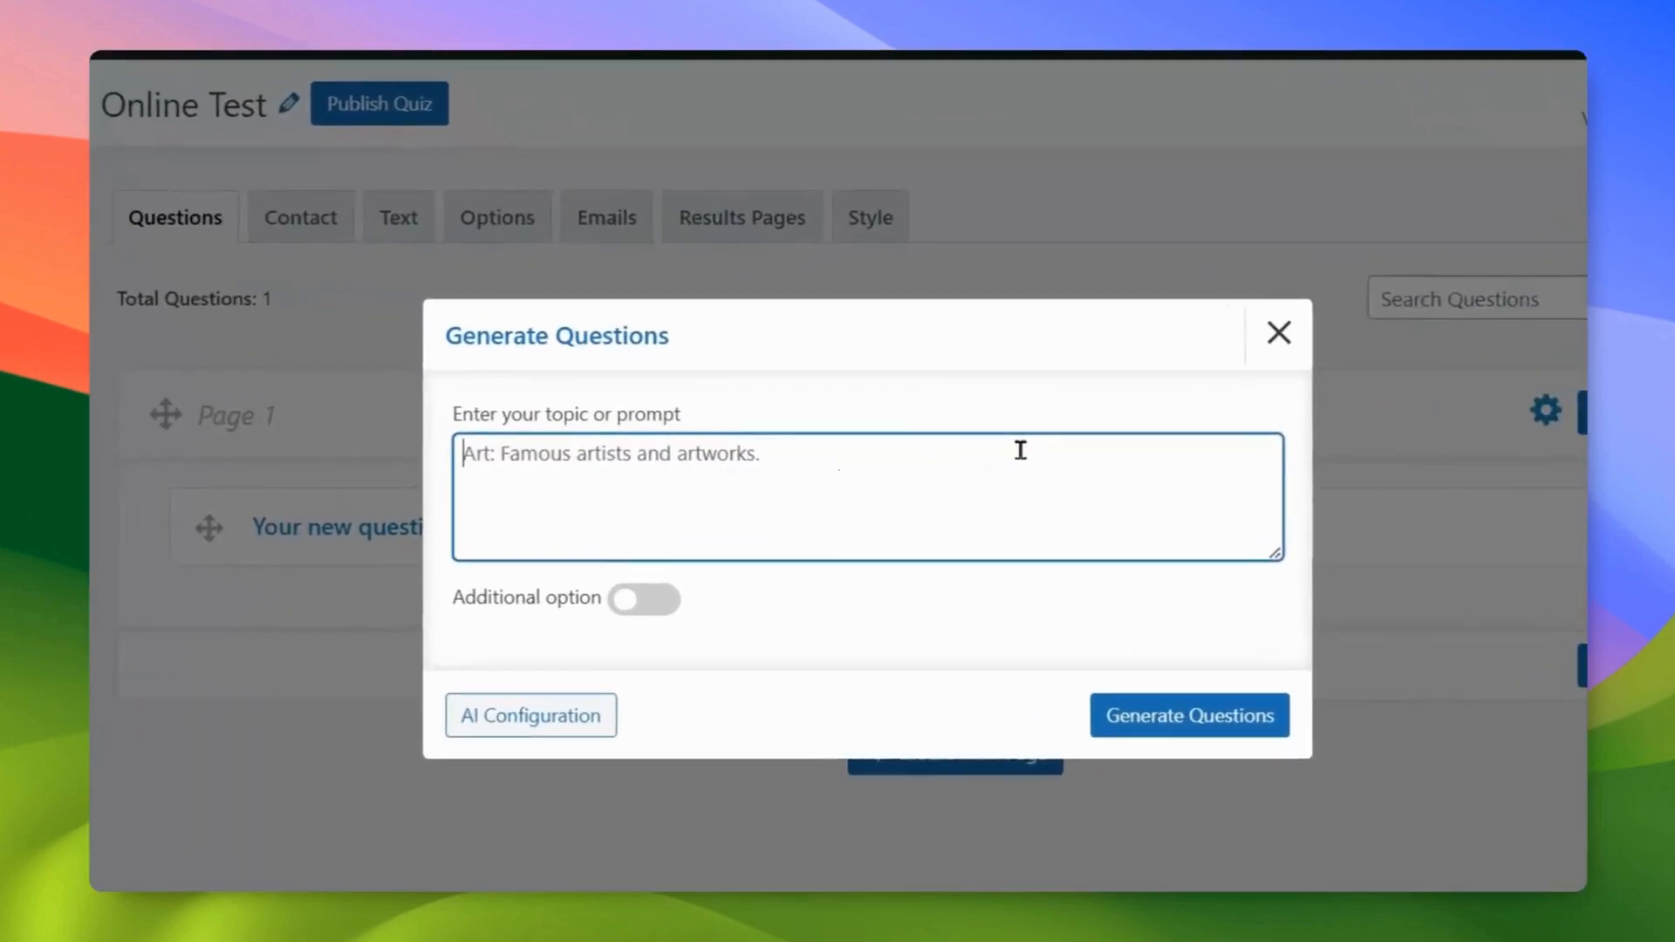
Step: Enter the prompt 'Write me question of space and time', keeping Multiple Choice, 5 questions, Easy
{"action": "type", "text": "Write me question"}
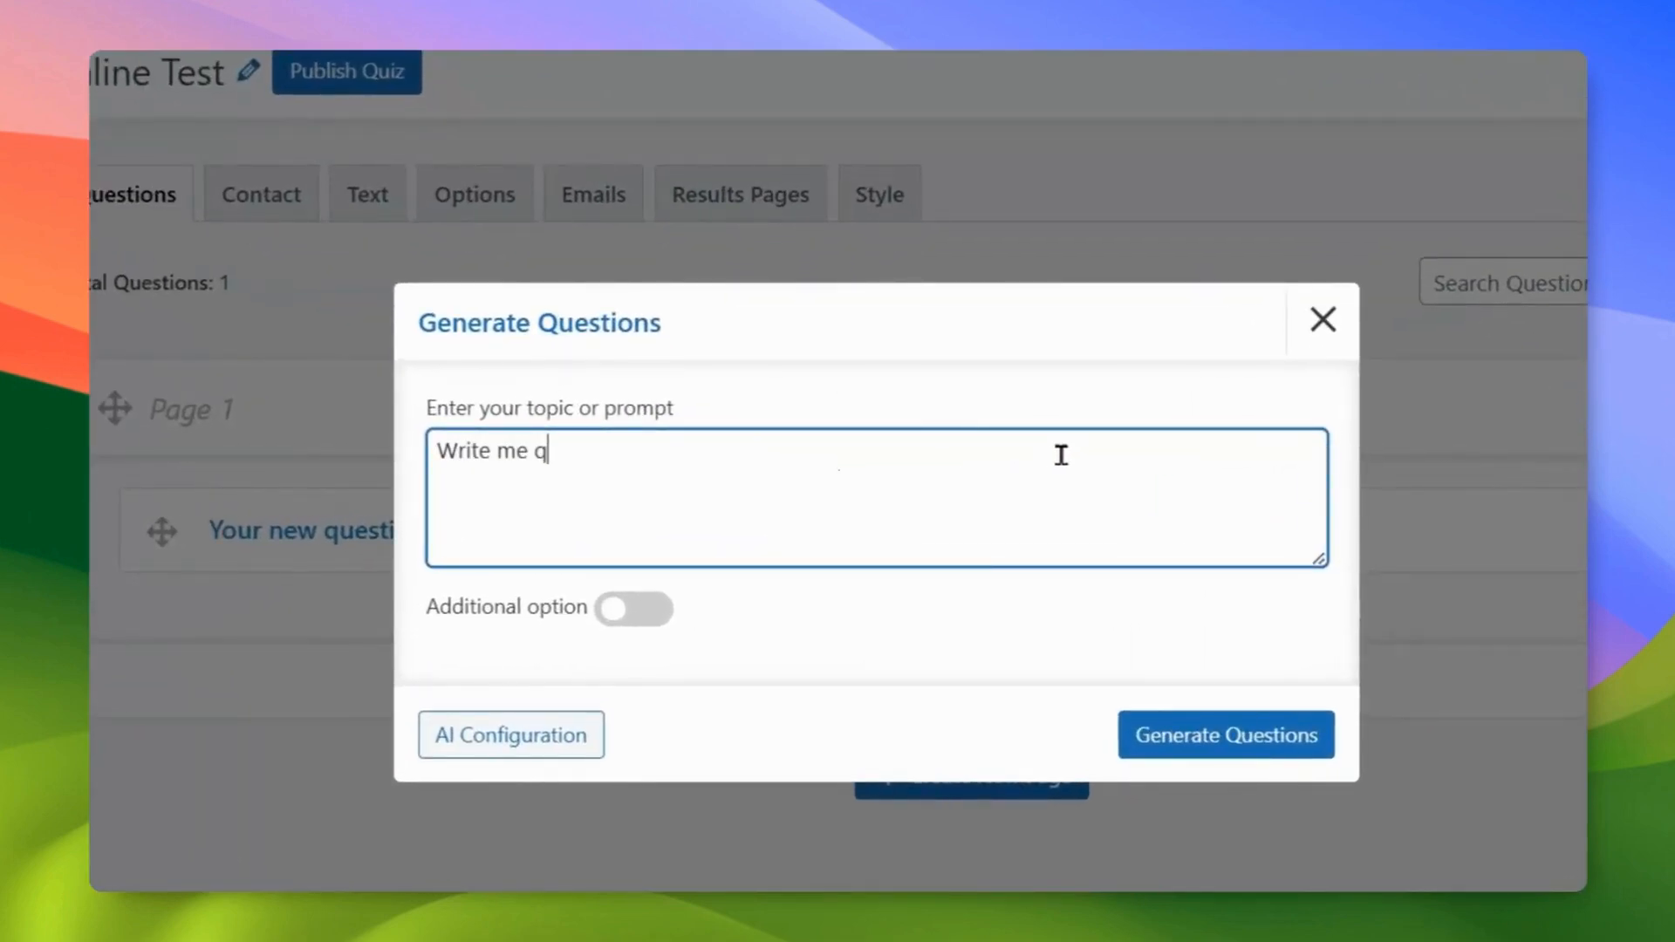
{"action": "type", "text": " of space and time"}
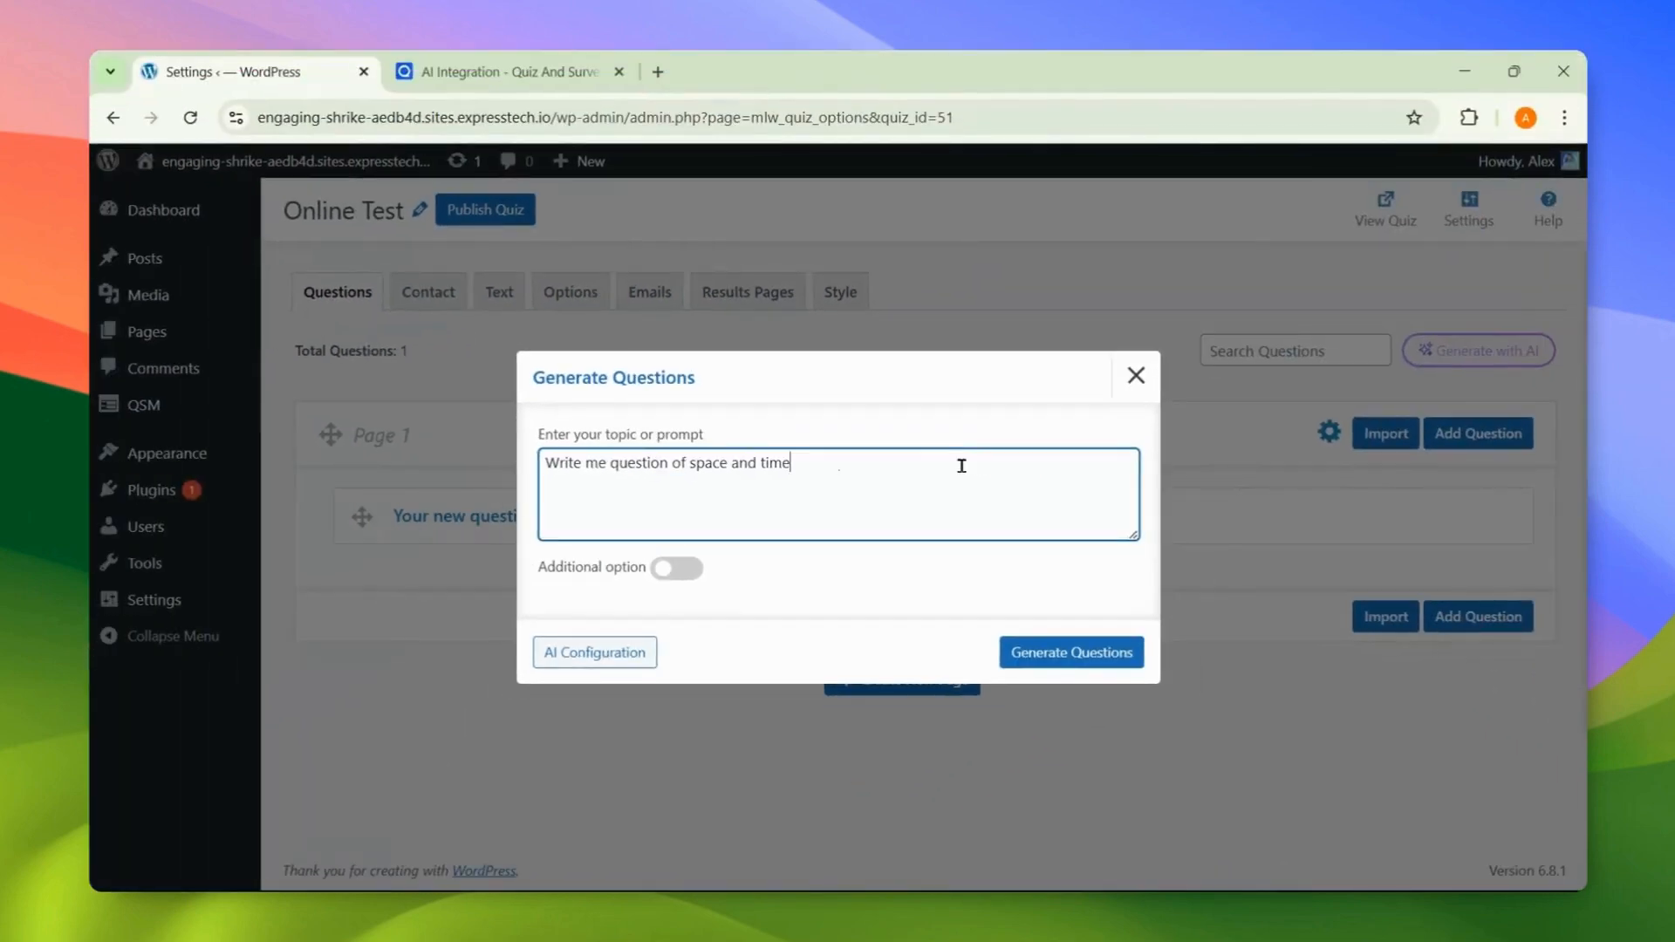
{"action": "left_click", "coordinate": [670, 571]}
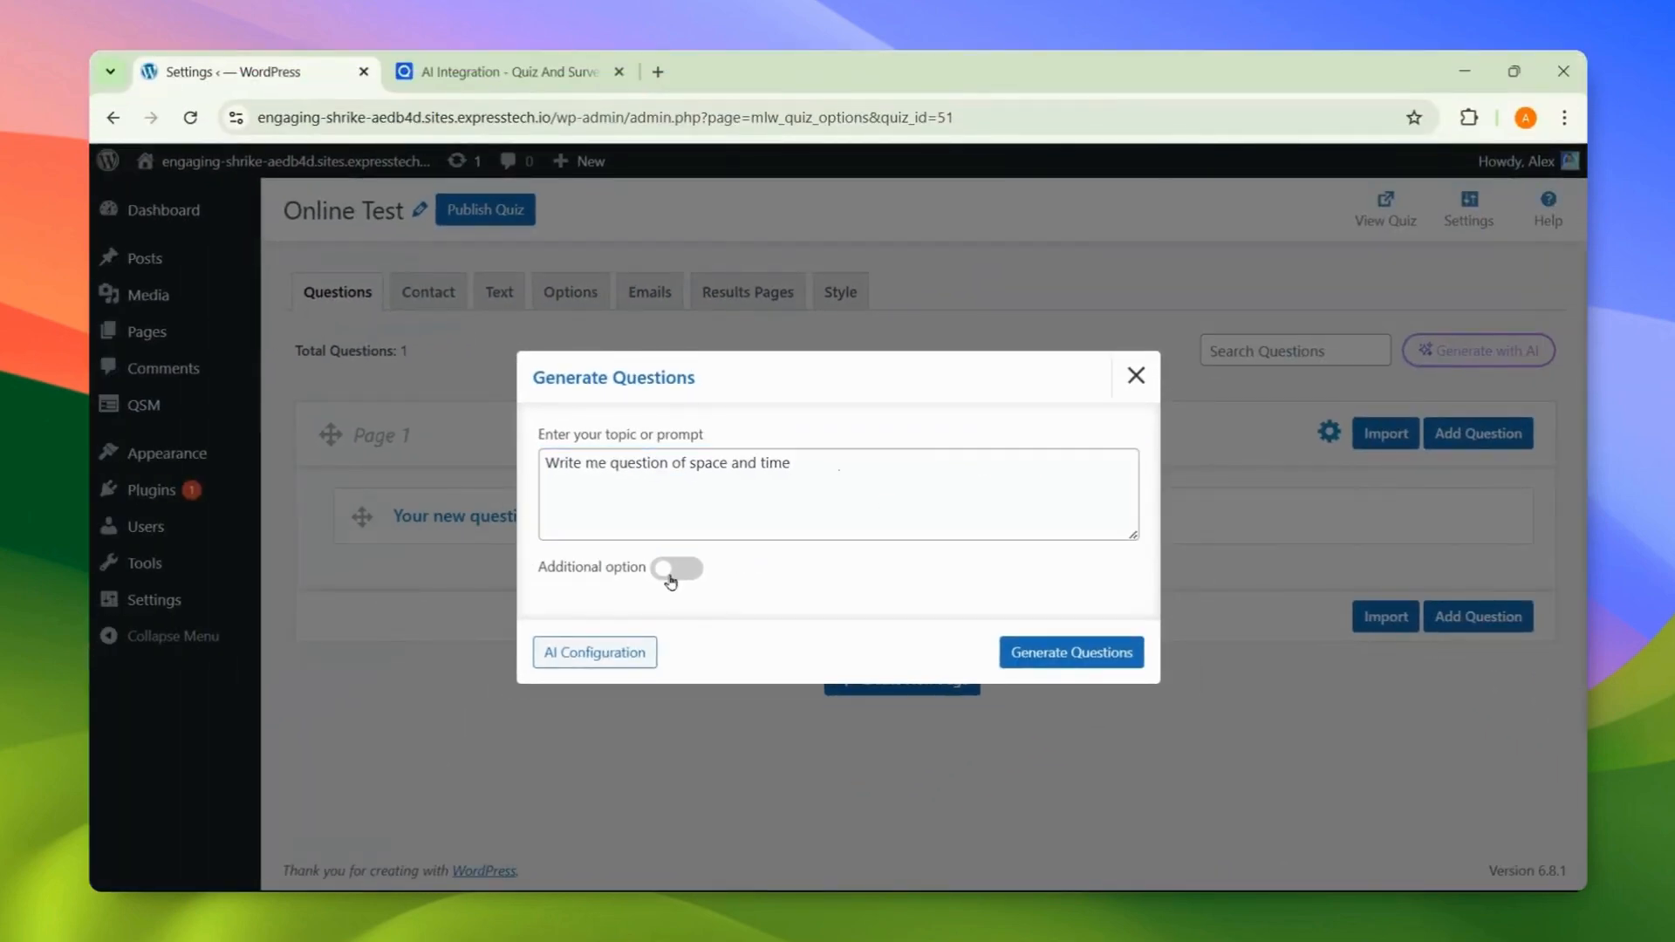
{"action": "scroll", "coordinate": [669, 580], "scroll_direction": "down", "scroll_amount": 2}
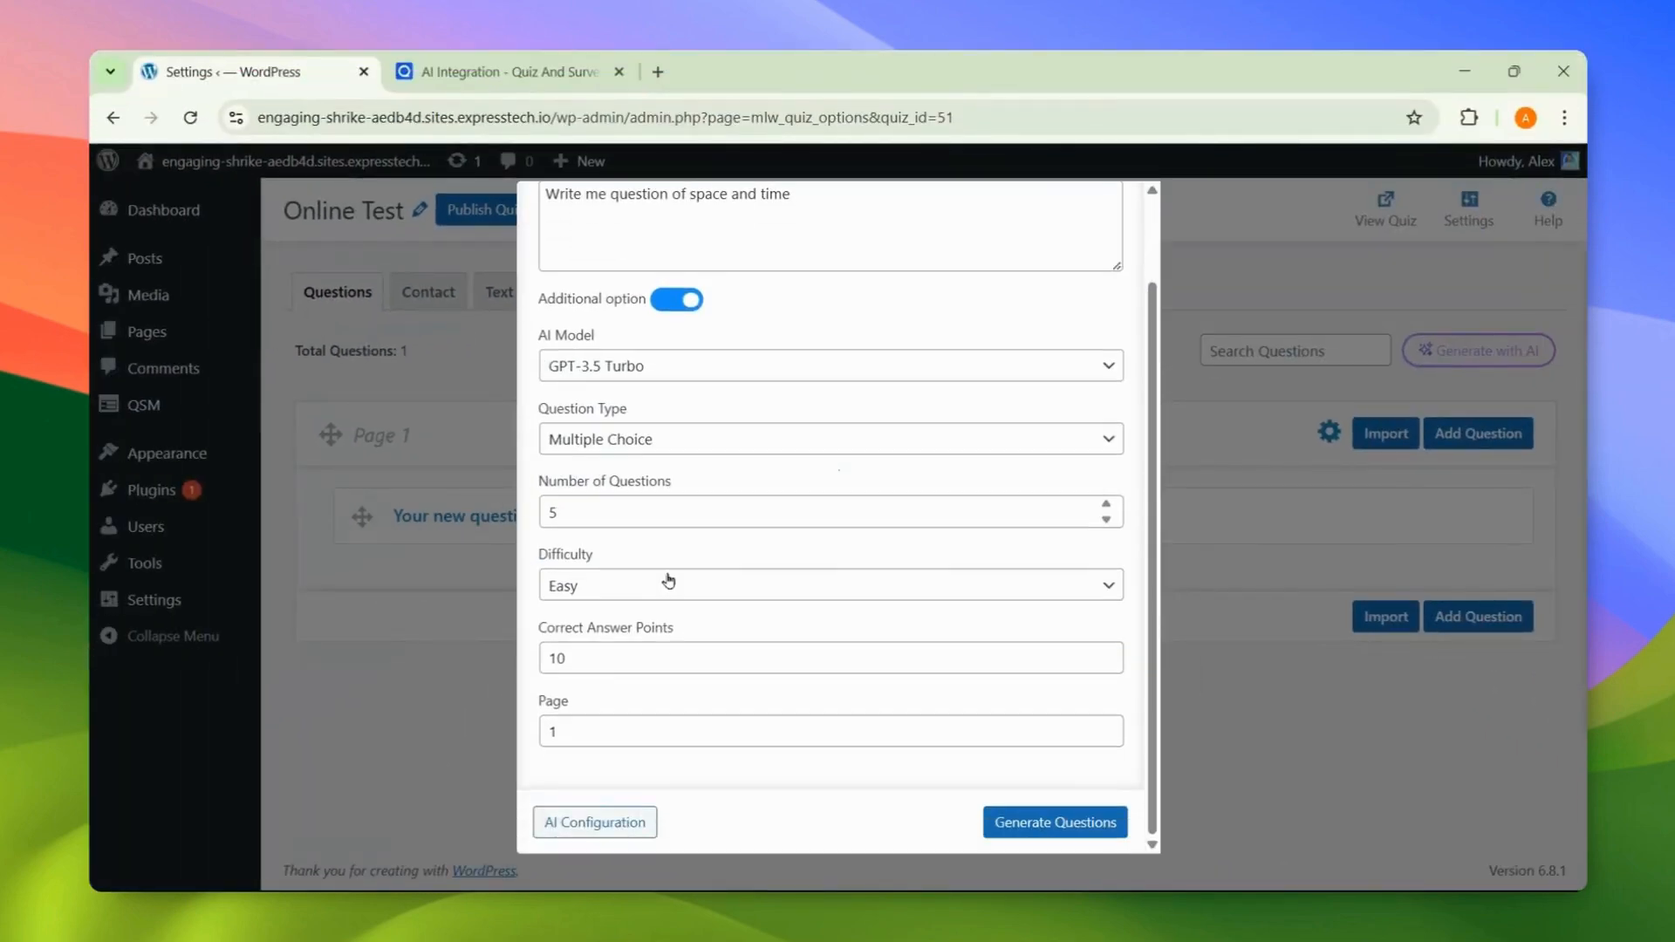
{"action": "left_click", "coordinate": [662, 452]}
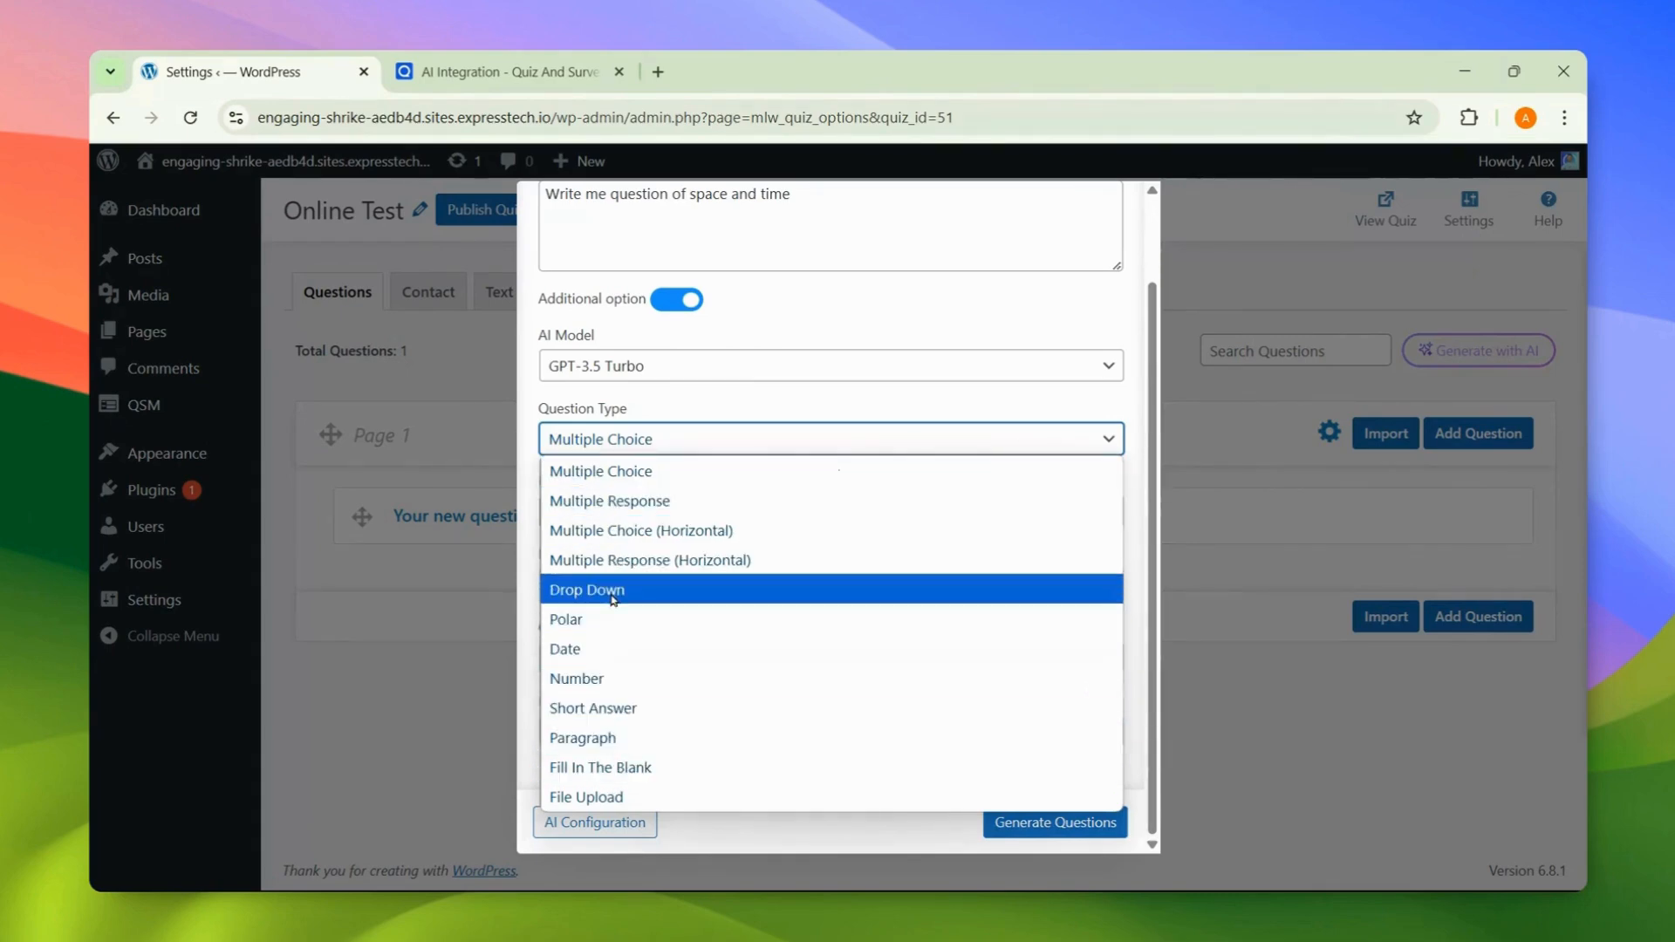
{"action": "left_click", "coordinate": [647, 480]}
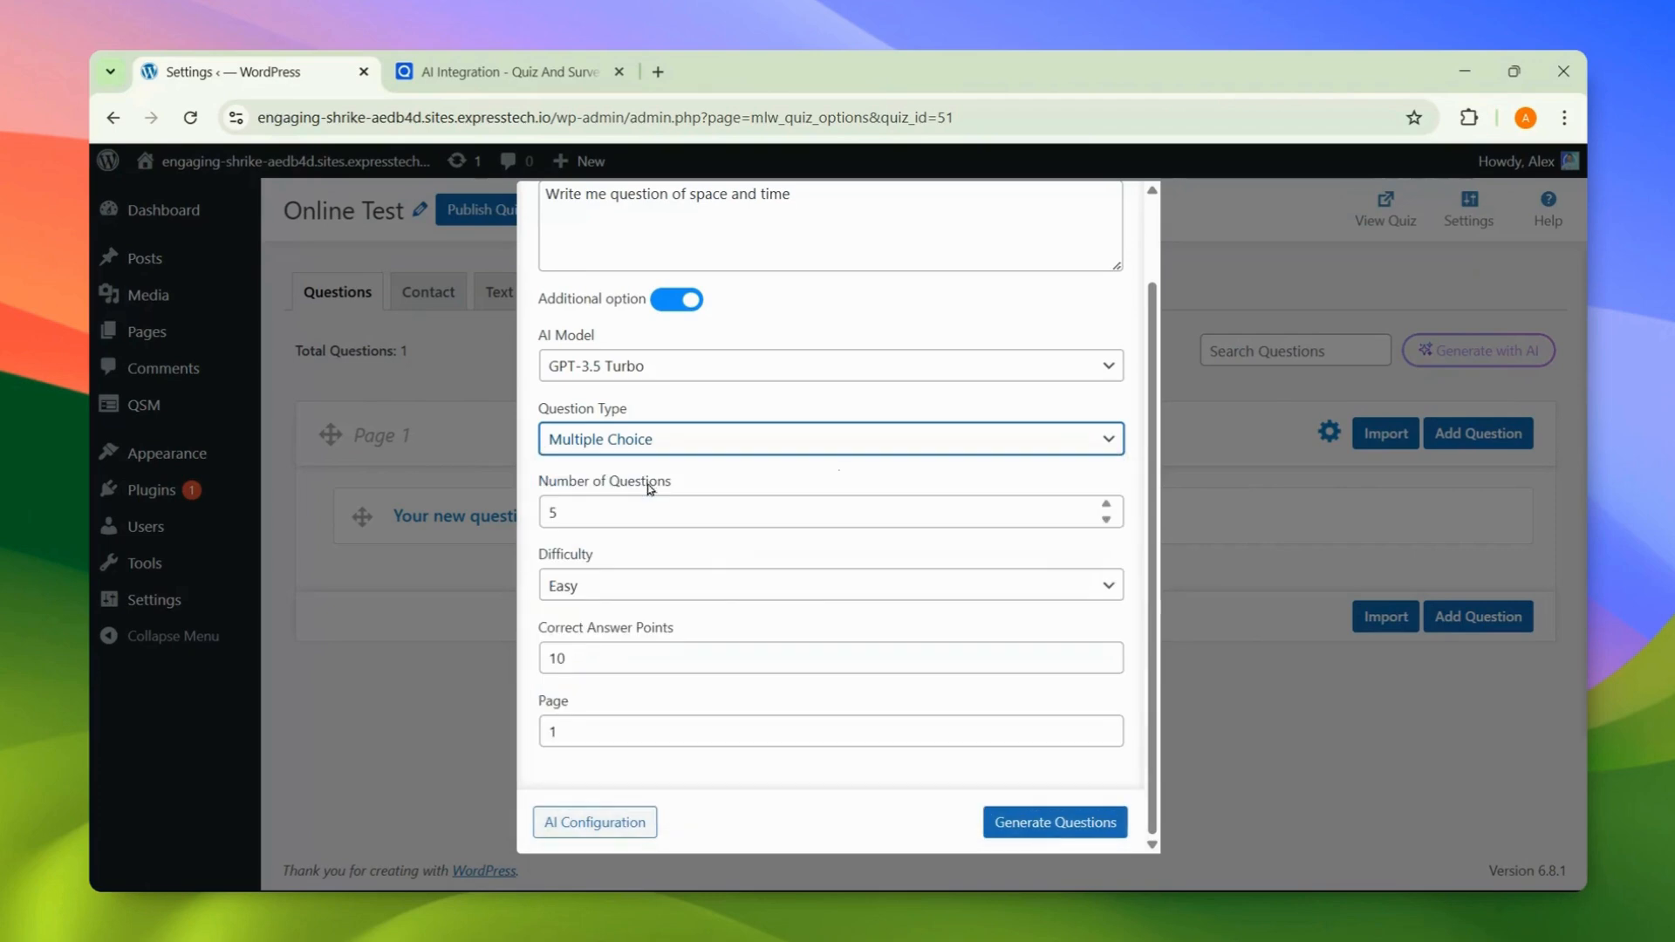
{"action": "left_click", "coordinate": [646, 500]}
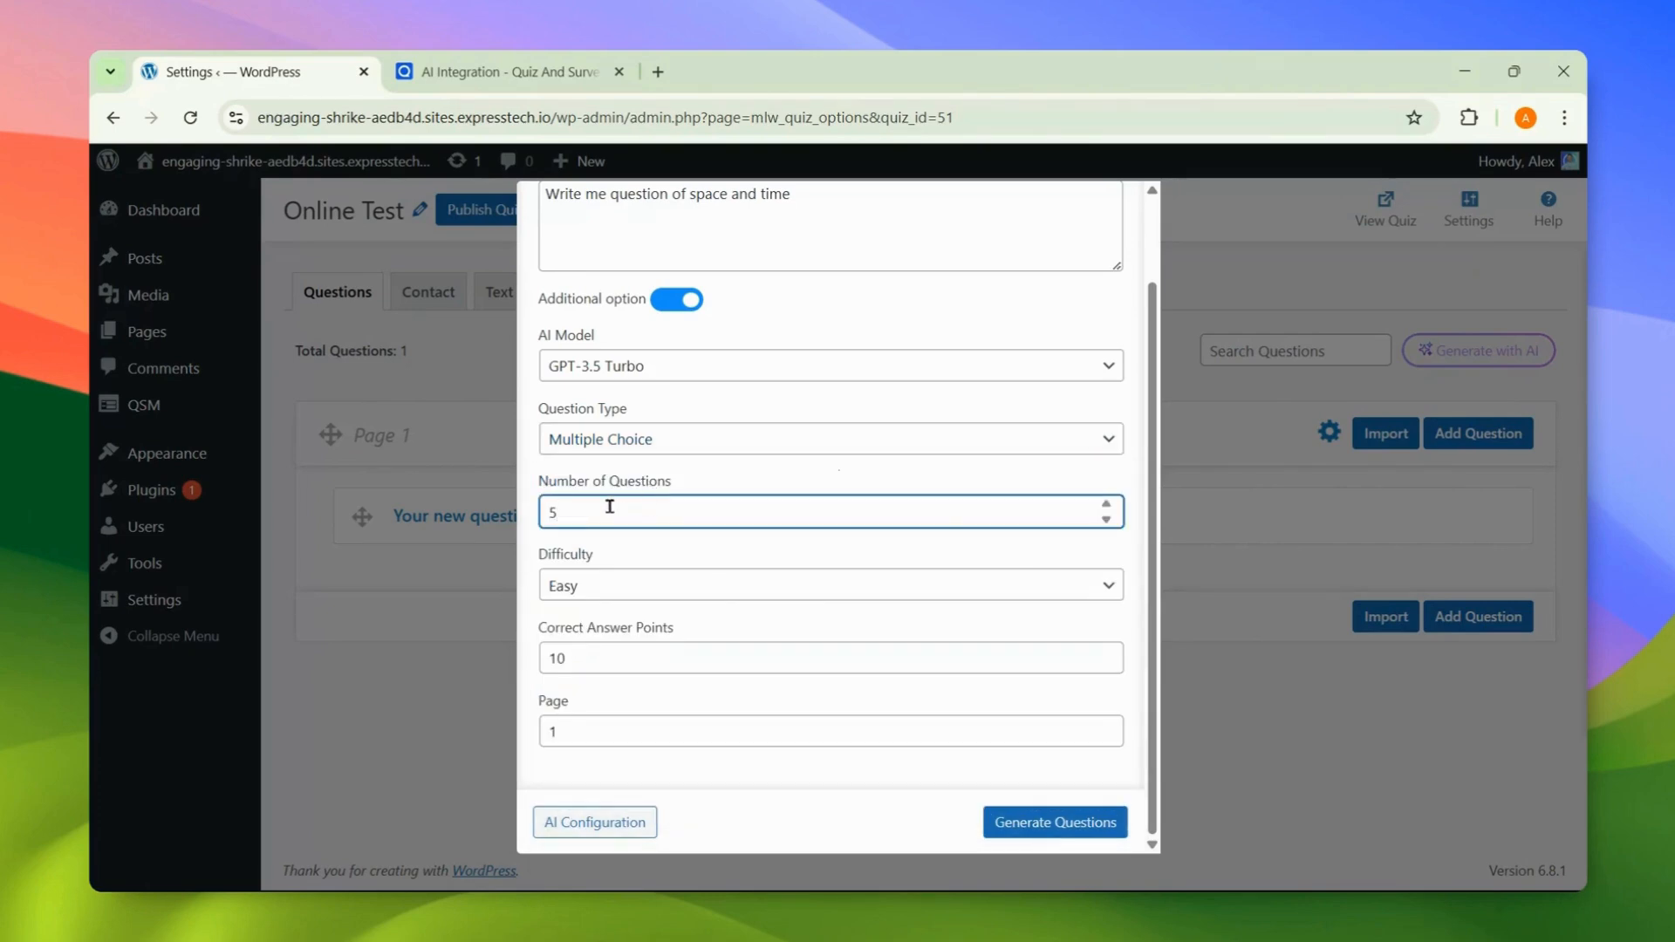
{"action": "left_click", "coordinate": [618, 586]}
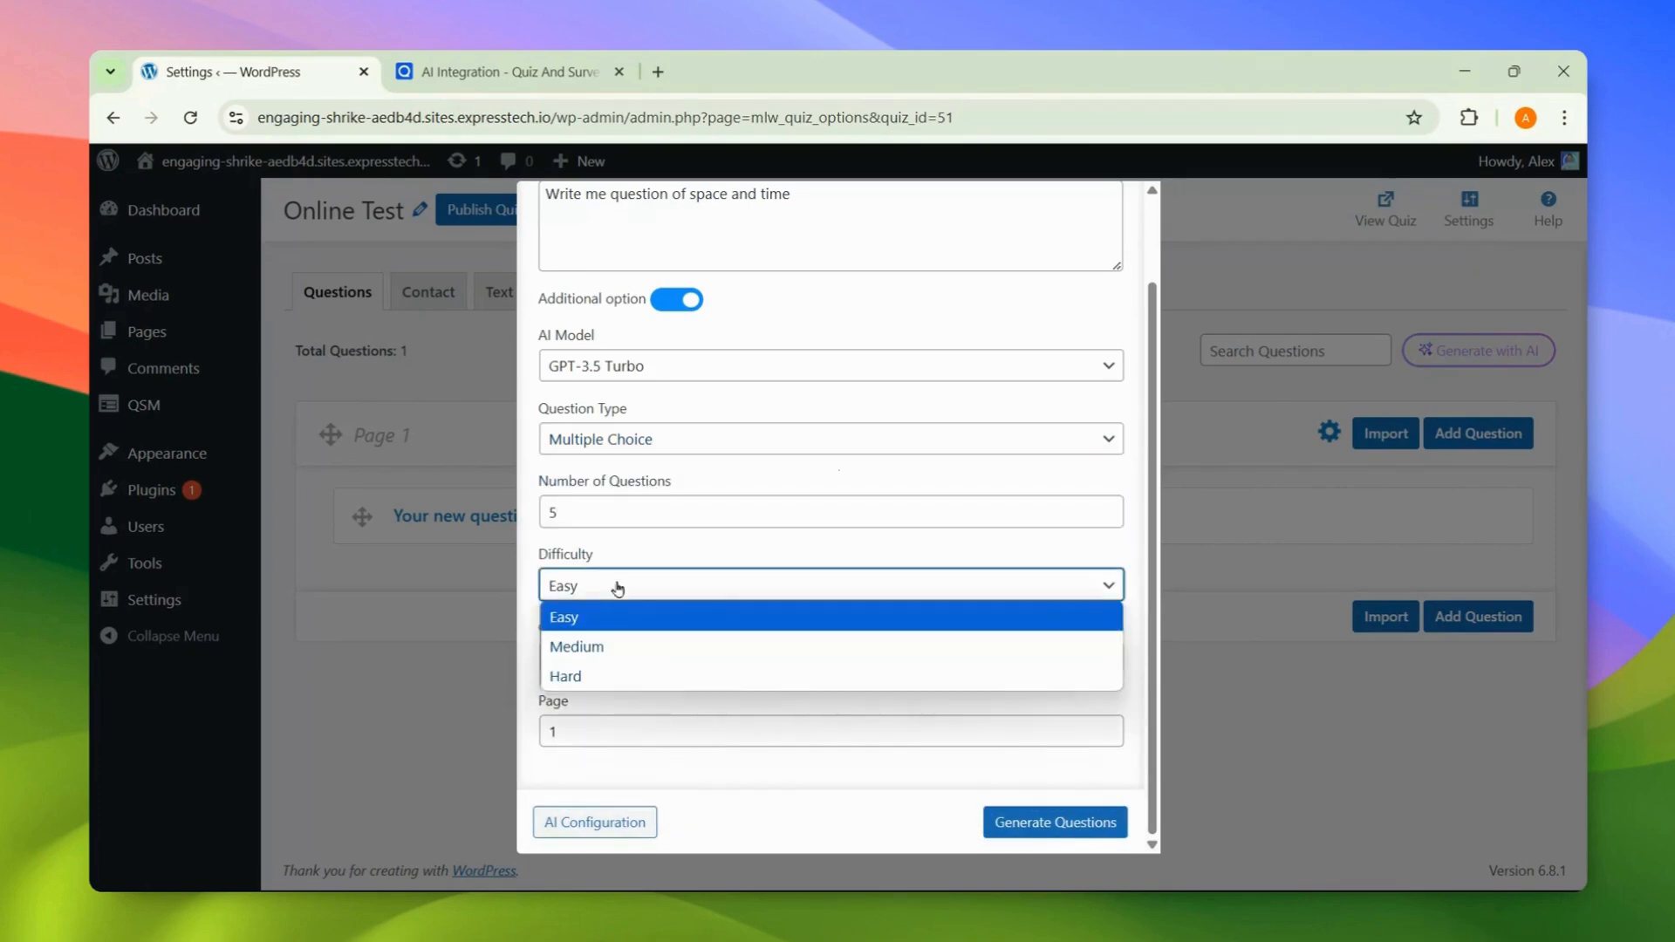
{"action": "left_click", "coordinate": [619, 619]}
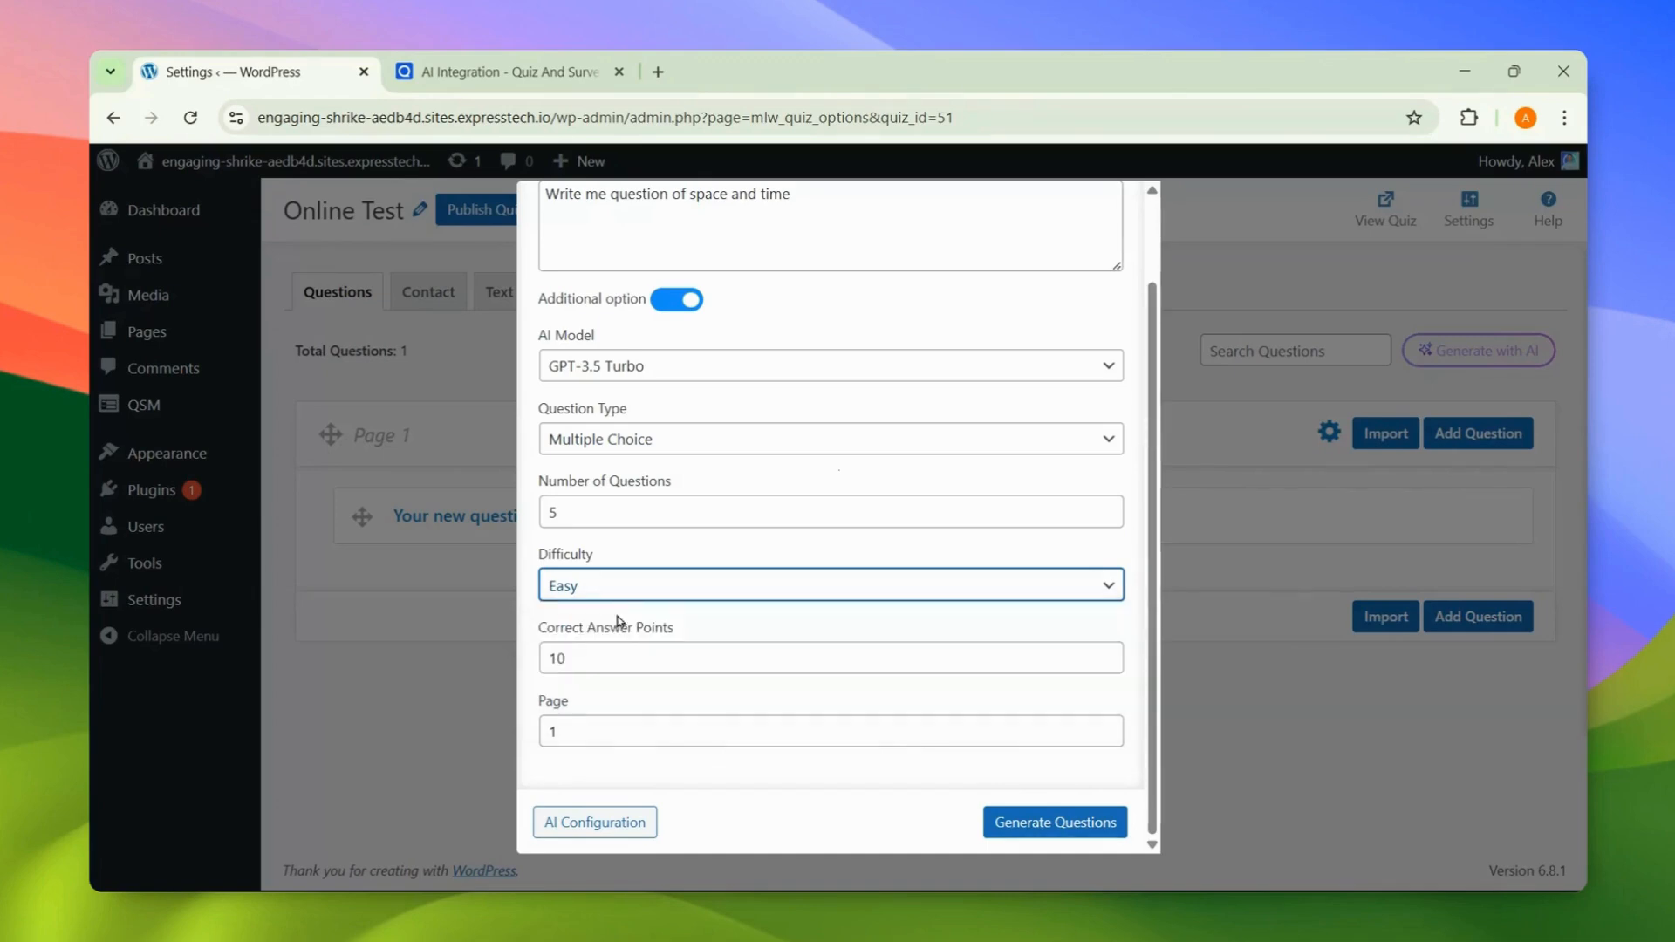
Step: Set 2 points per correct answer, generate the questions, and start removing the placeholder
{"action": "left_click", "coordinate": [613, 659]}
{"action": "key", "text": "BackSpace"}
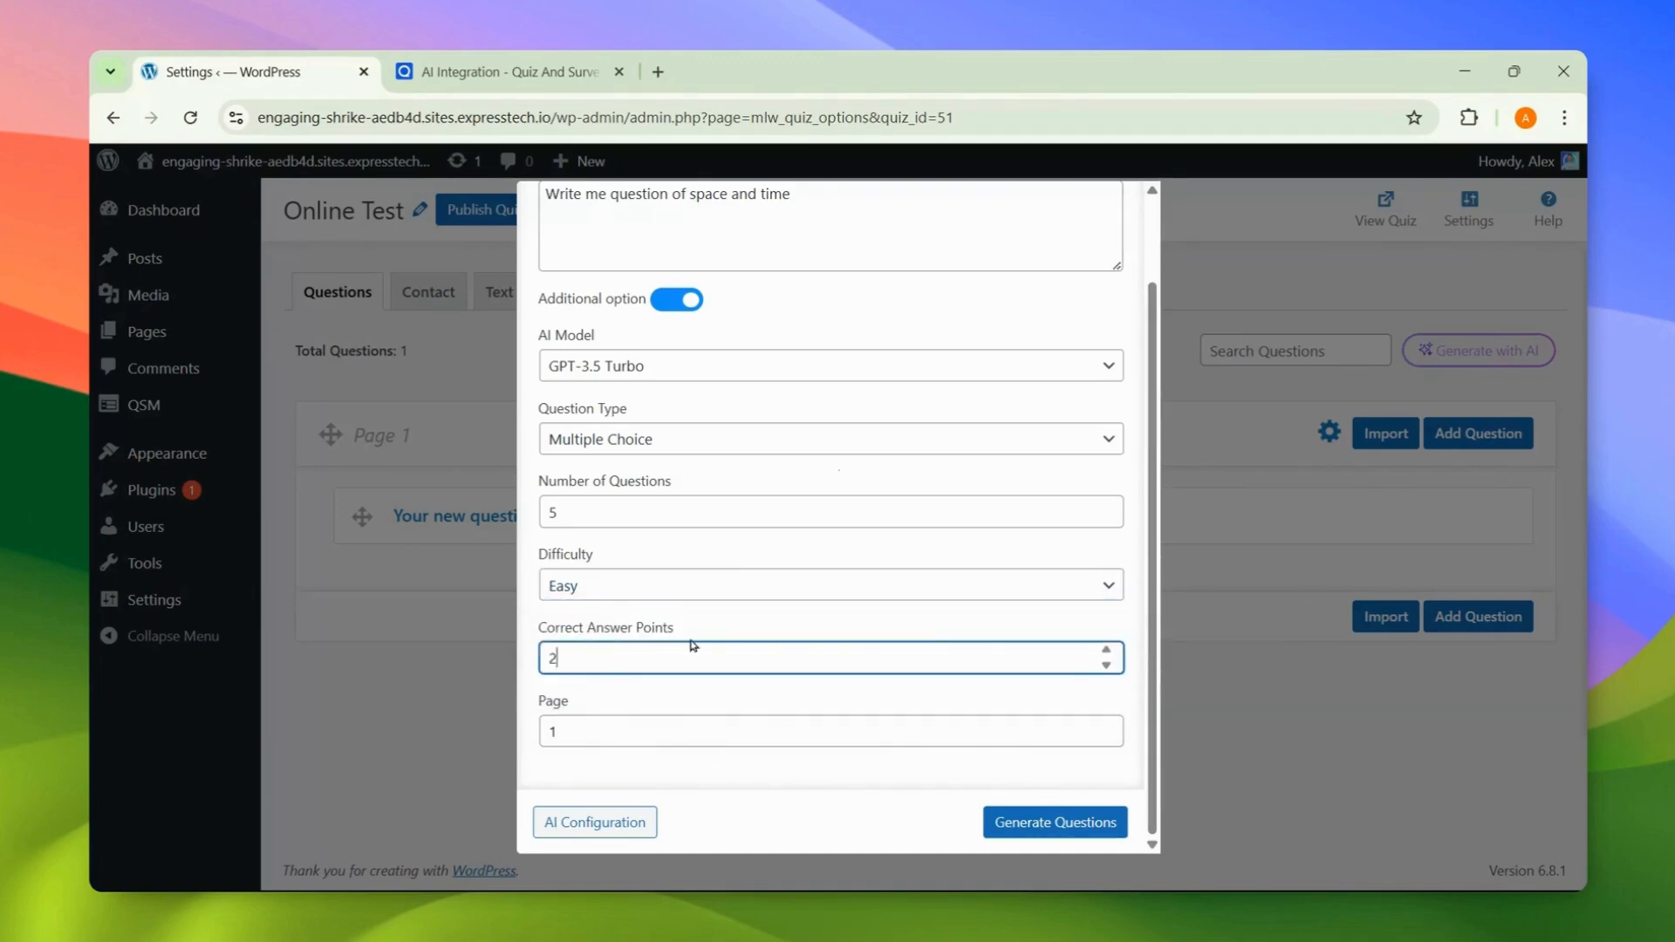
{"action": "left_click", "coordinate": [687, 725]}
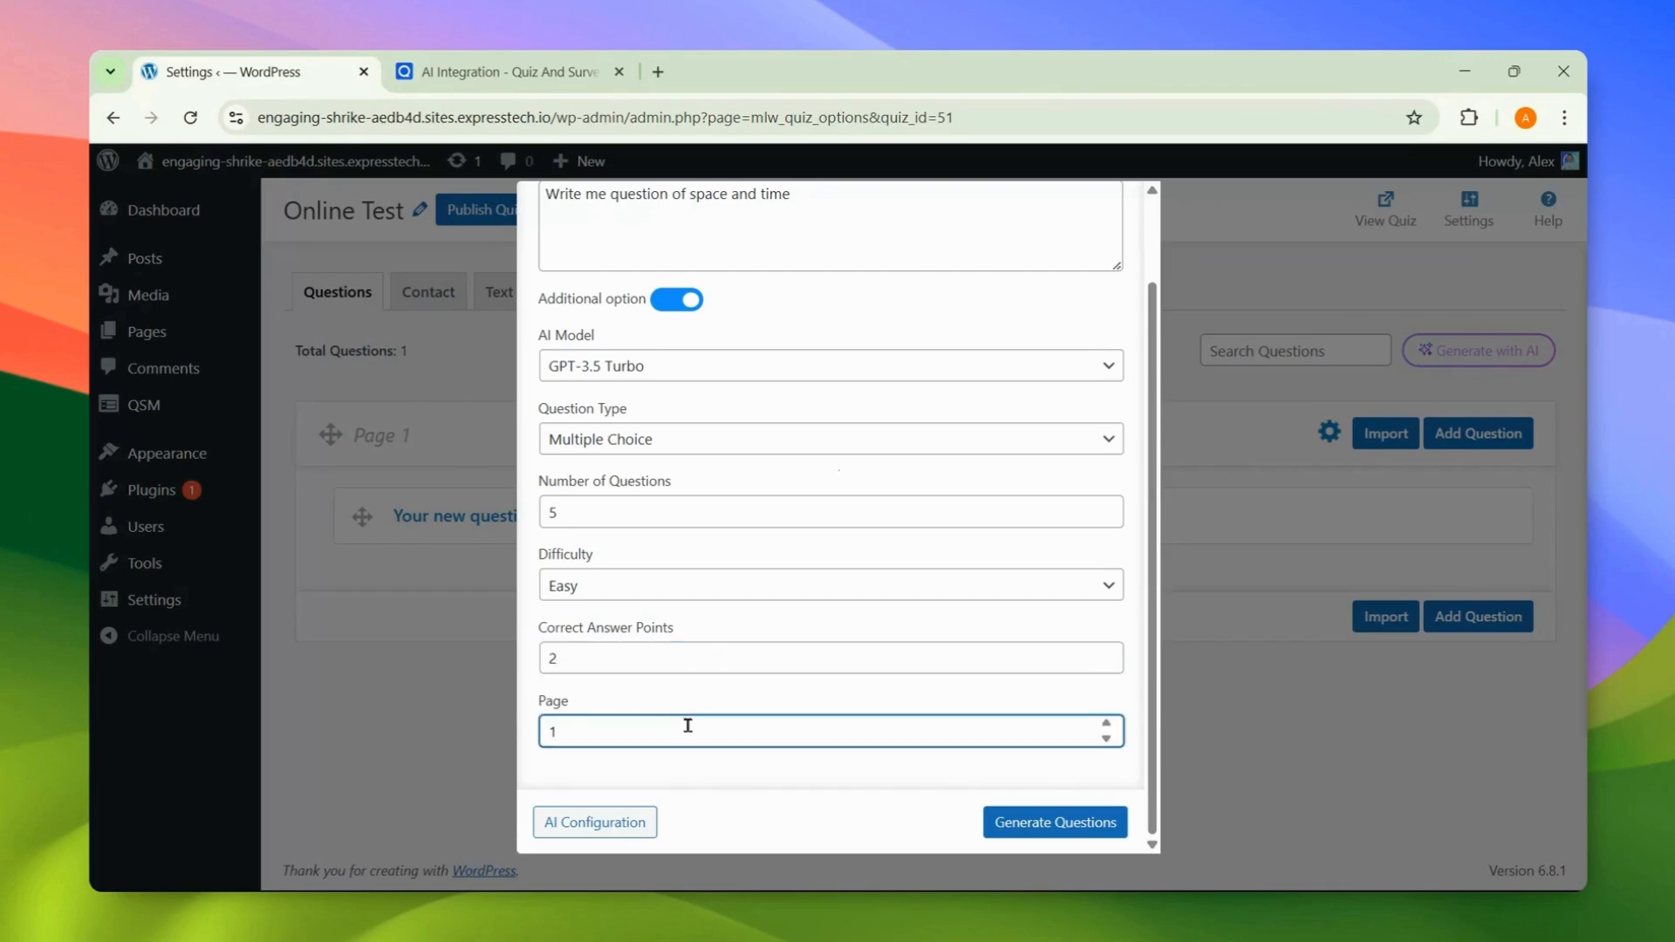
{"action": "left_click", "coordinate": [1027, 824]}
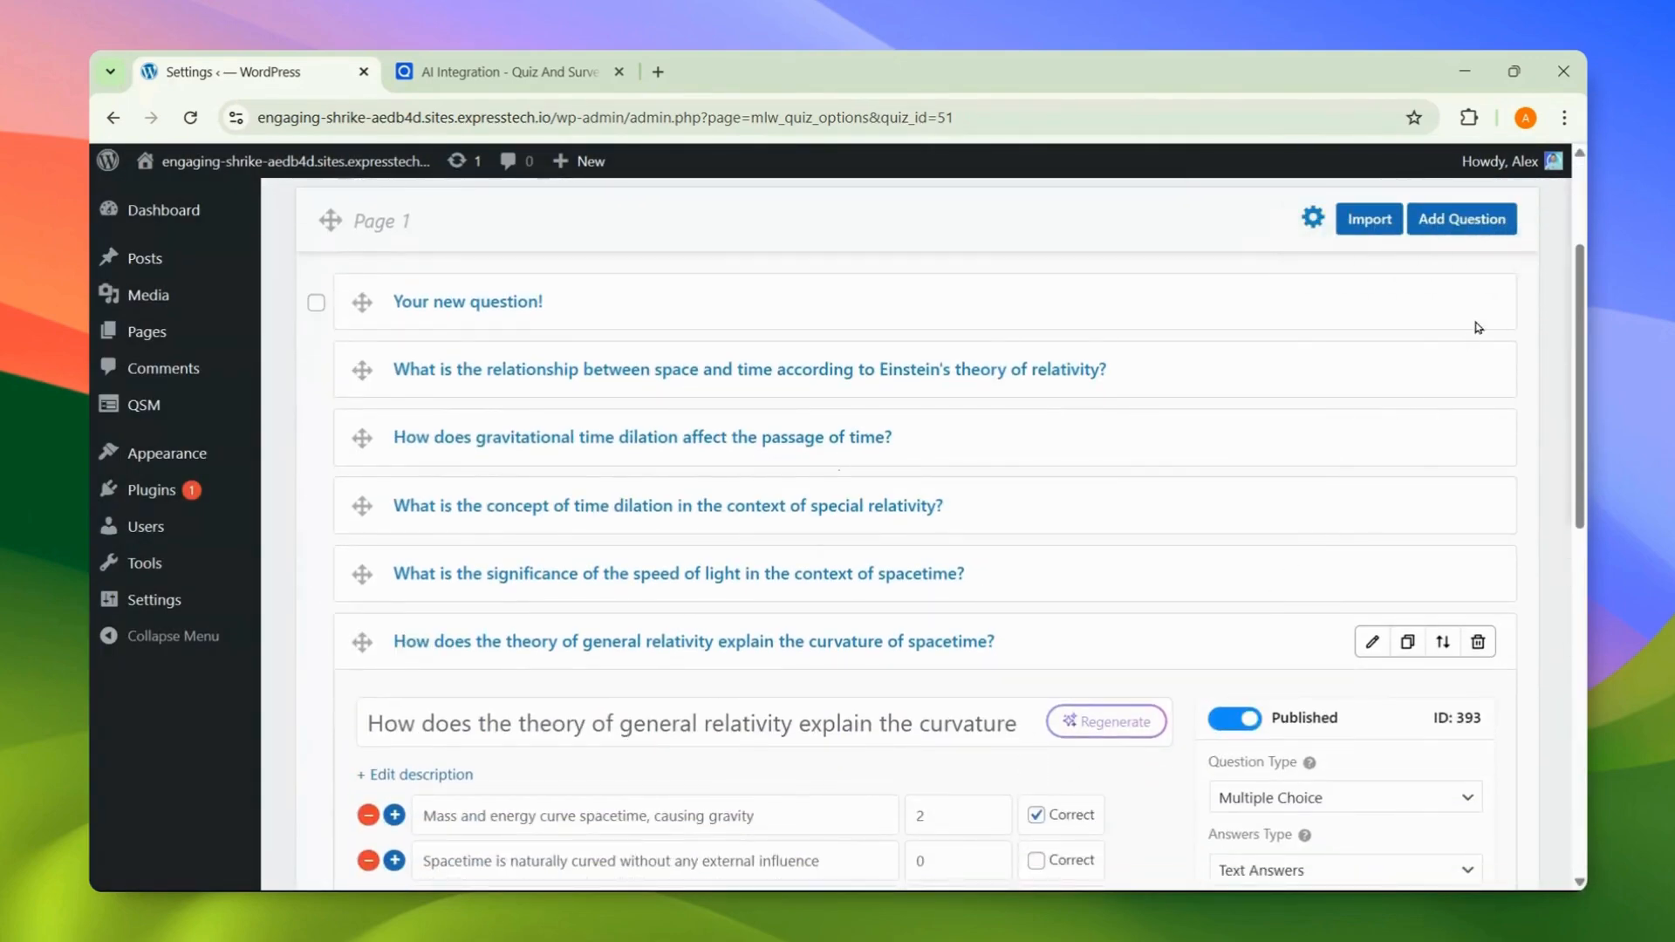
{"action": "left_click", "coordinate": [1478, 301]}
Step: Delete 'Your new question!' and regenerate the first question's text as an Einstein-relativity question
{"action": "left_click", "coordinate": [1047, 594]}
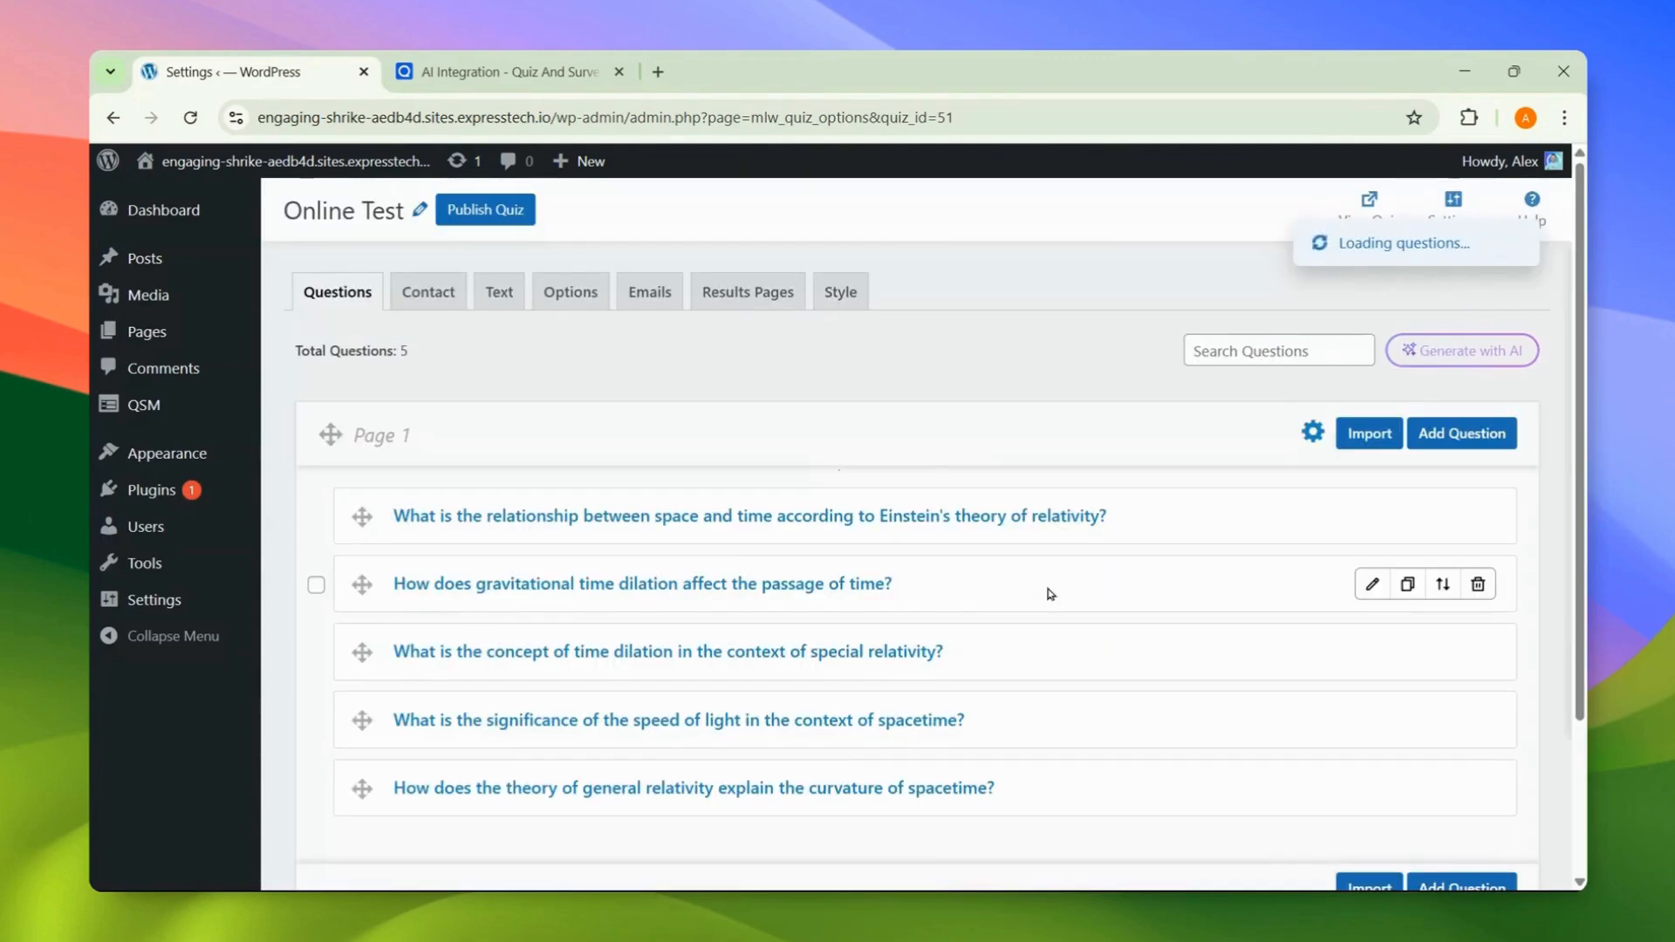
{"action": "scroll", "coordinate": [1049, 592], "scroll_direction": "down", "scroll_amount": 1}
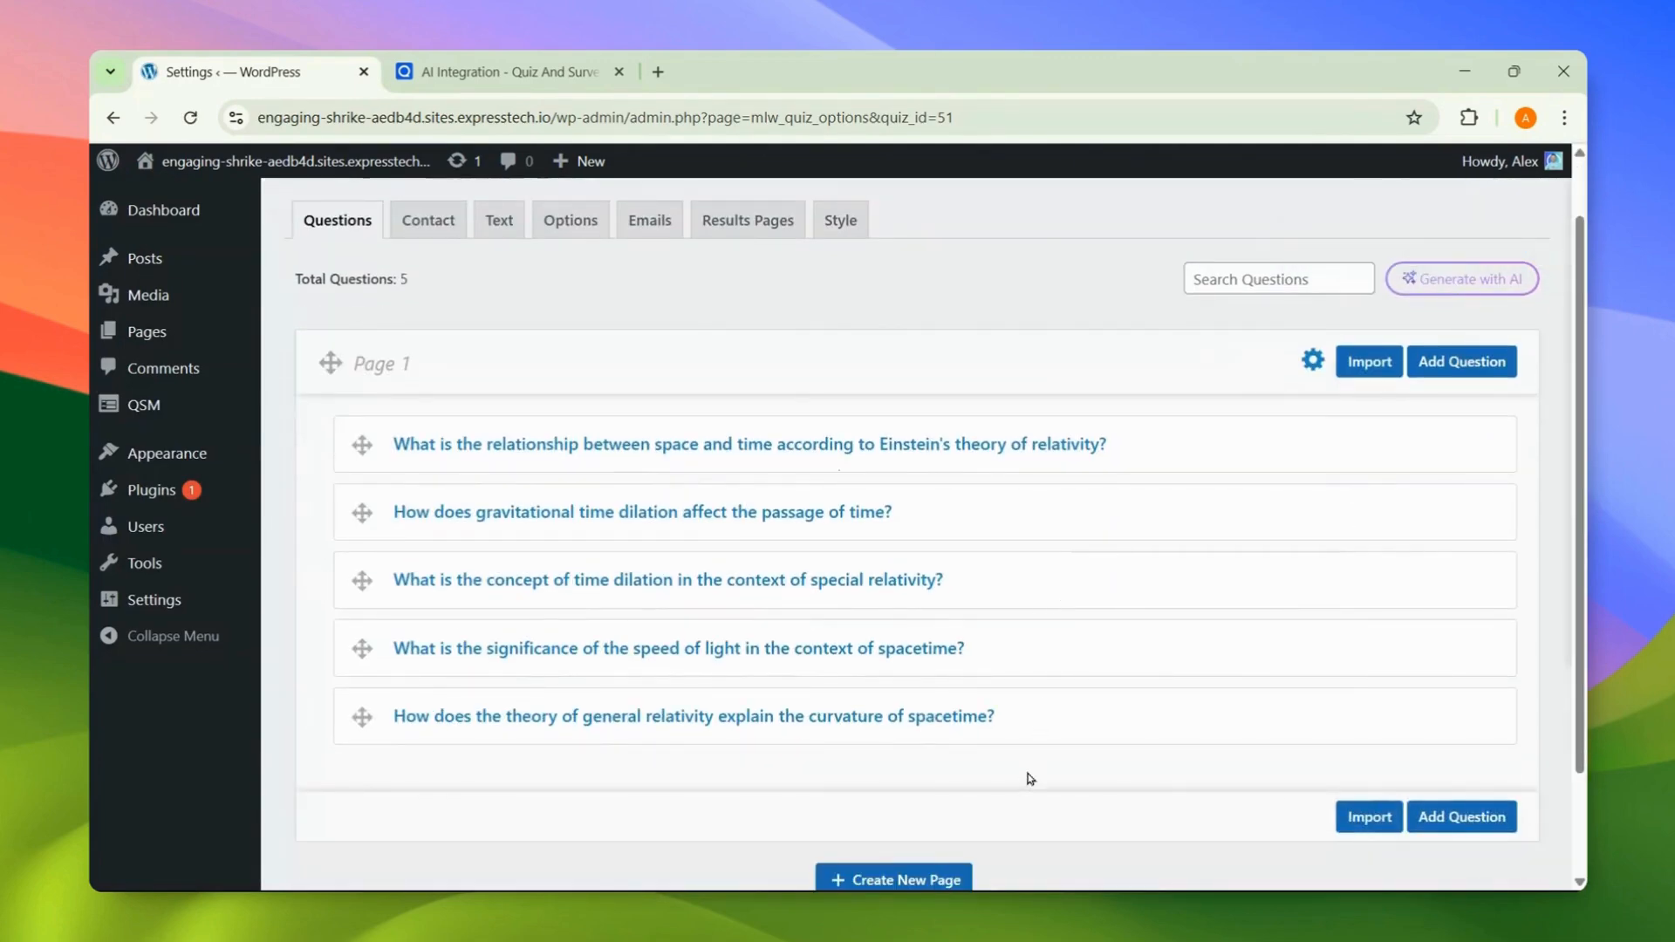
{"action": "left_click", "coordinate": [1371, 441]}
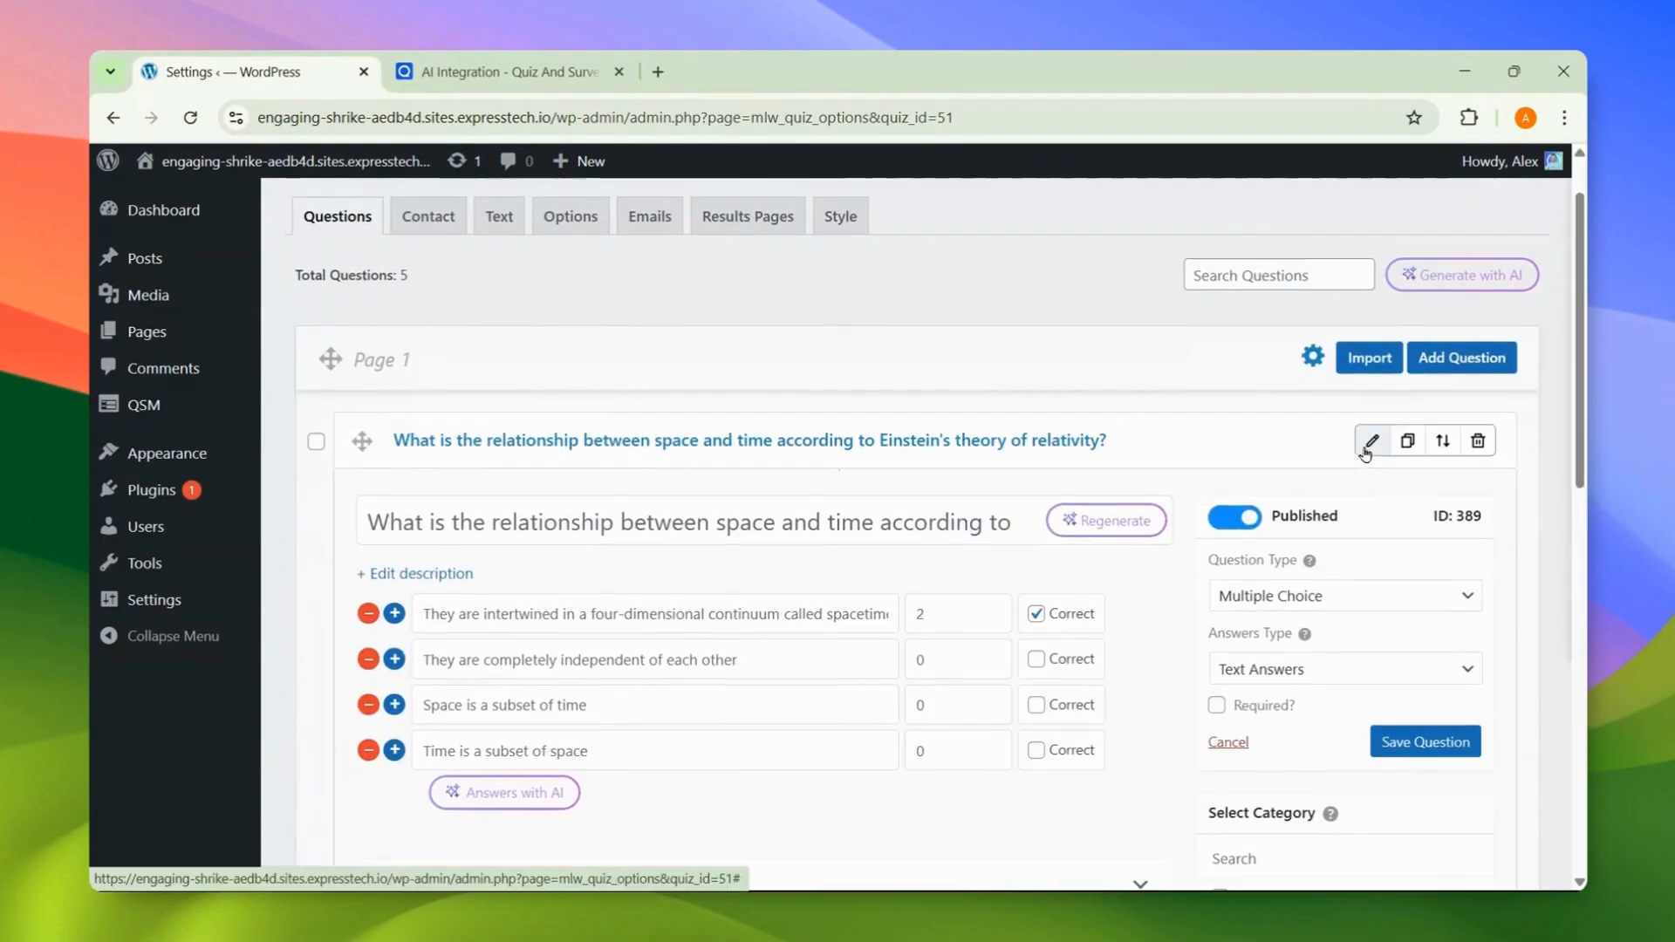
{"action": "scroll", "coordinate": [1366, 453], "scroll_direction": "down", "scroll_amount": 2}
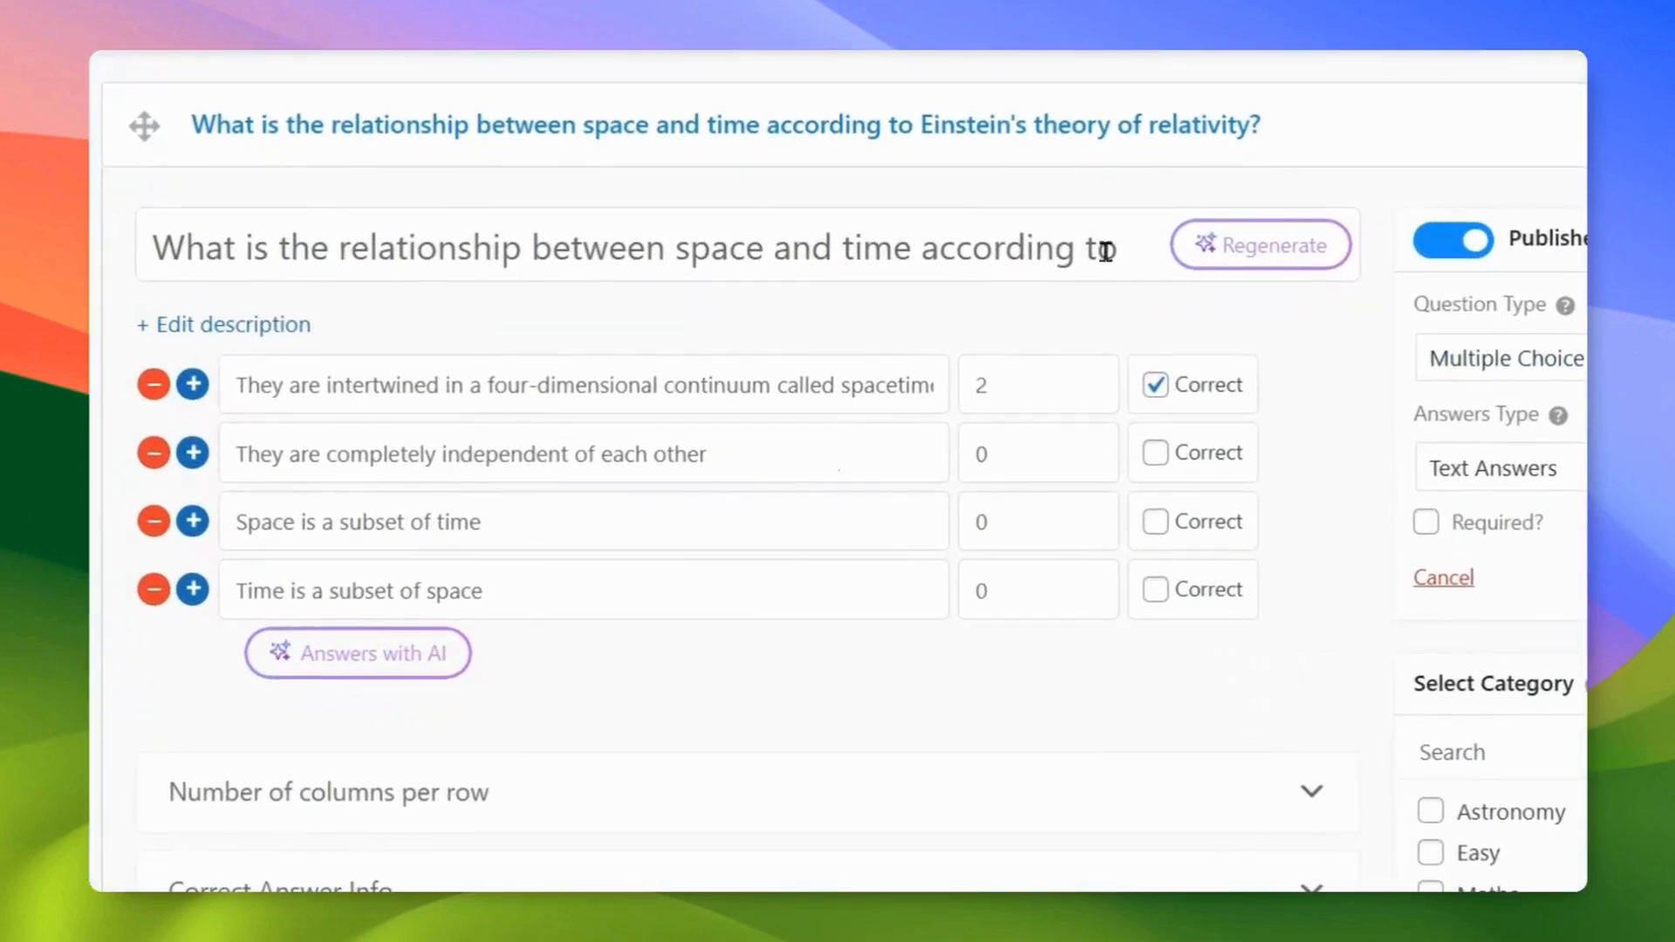
{"action": "left_click", "coordinate": [1292, 257]}
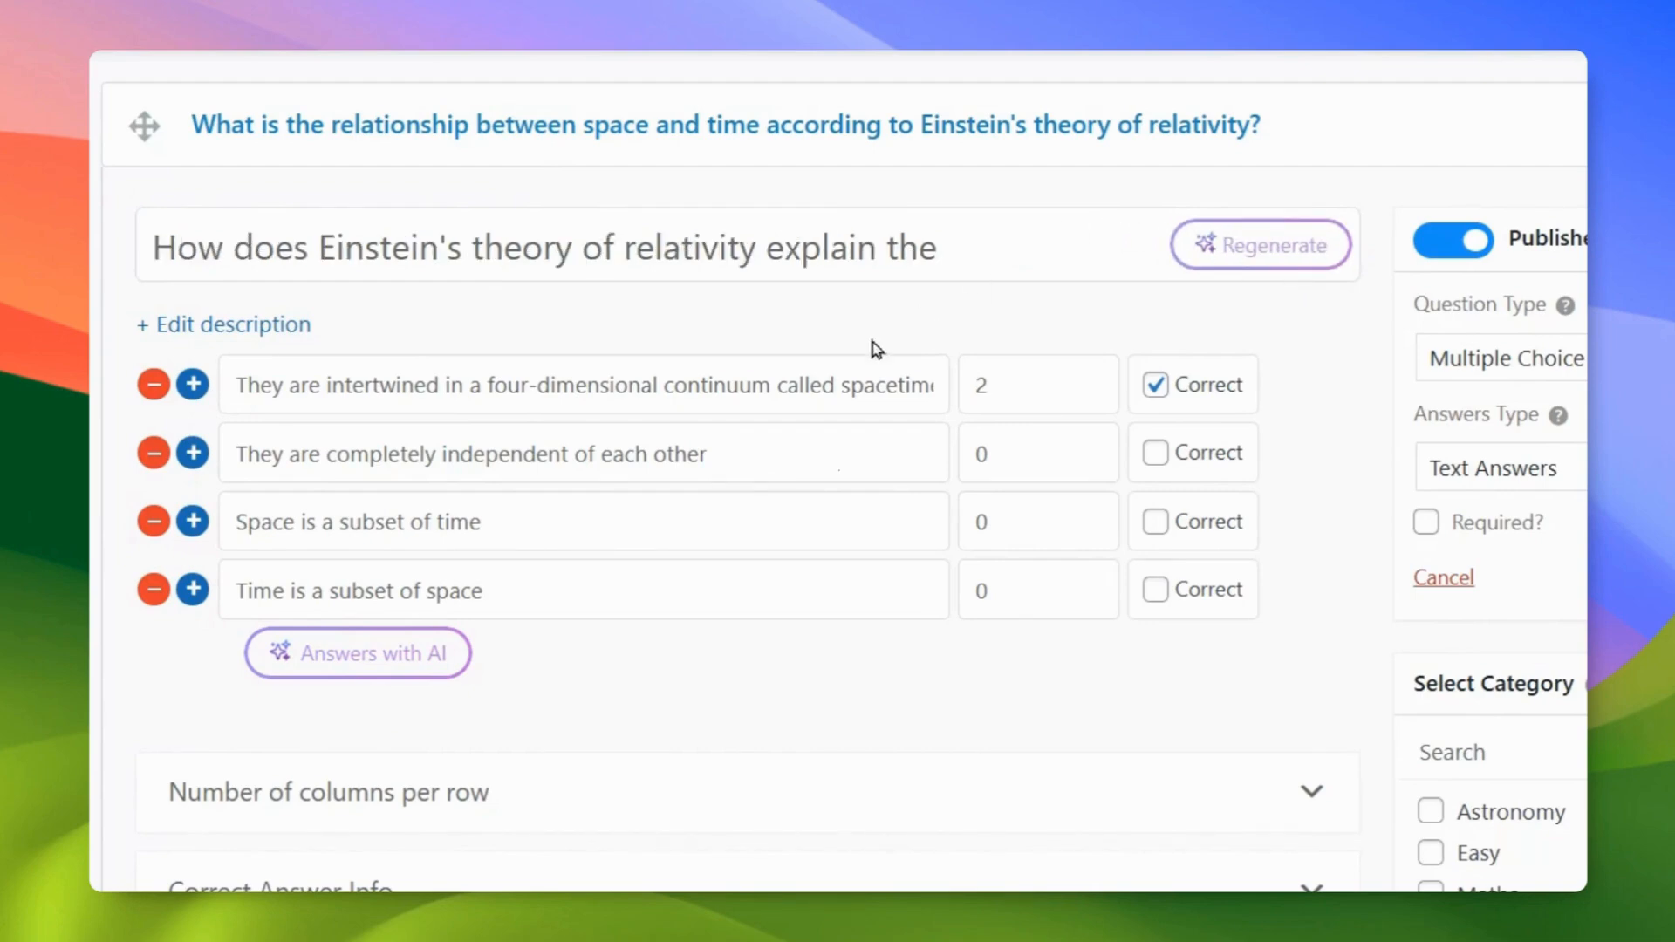
Step: Replace the first question's answers with four fresh AI-generated ones and save the question
{"action": "left_click", "coordinate": [357, 669]}
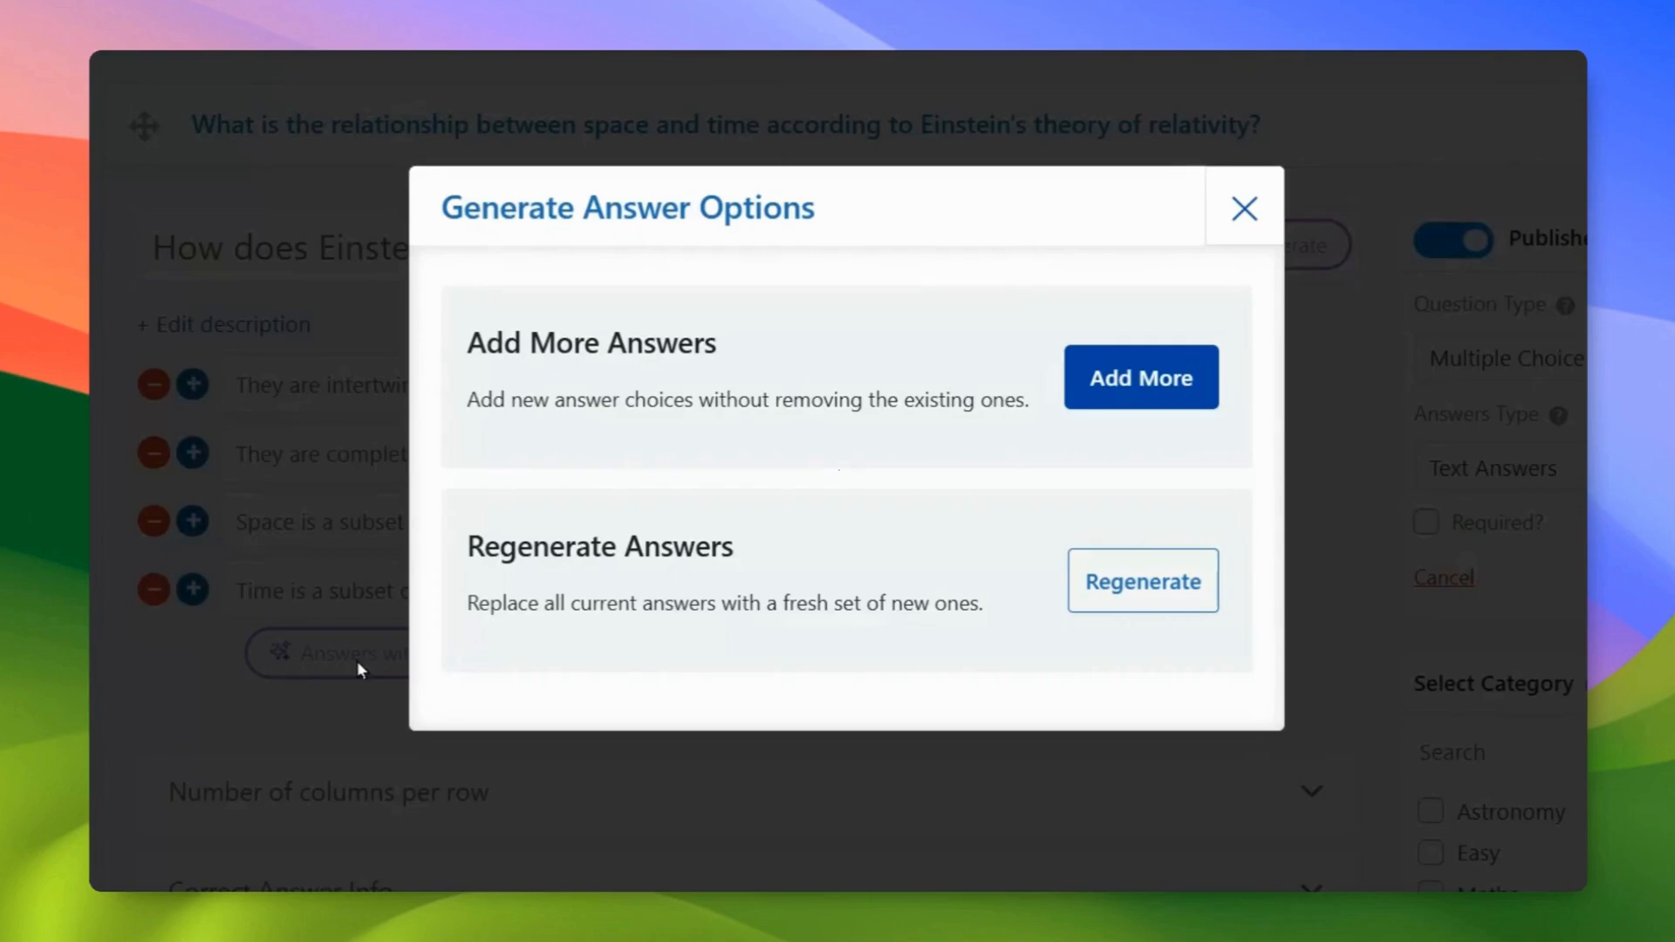
{"action": "left_click", "coordinate": [1132, 377]}
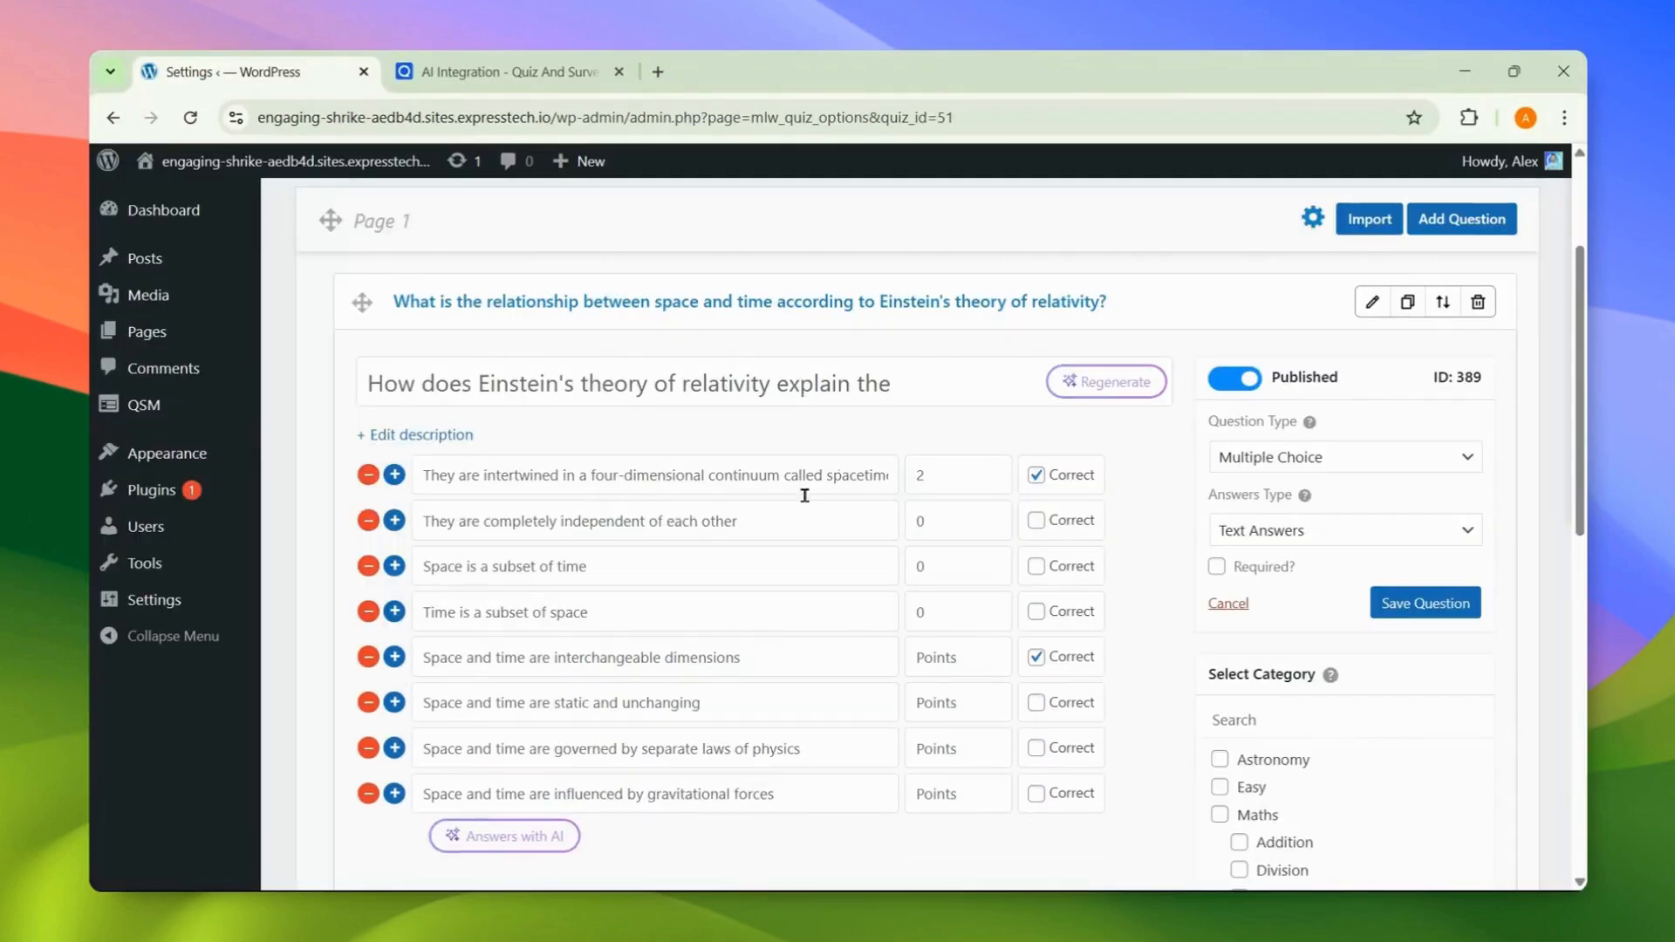
{"action": "left_click", "coordinate": [558, 835]}
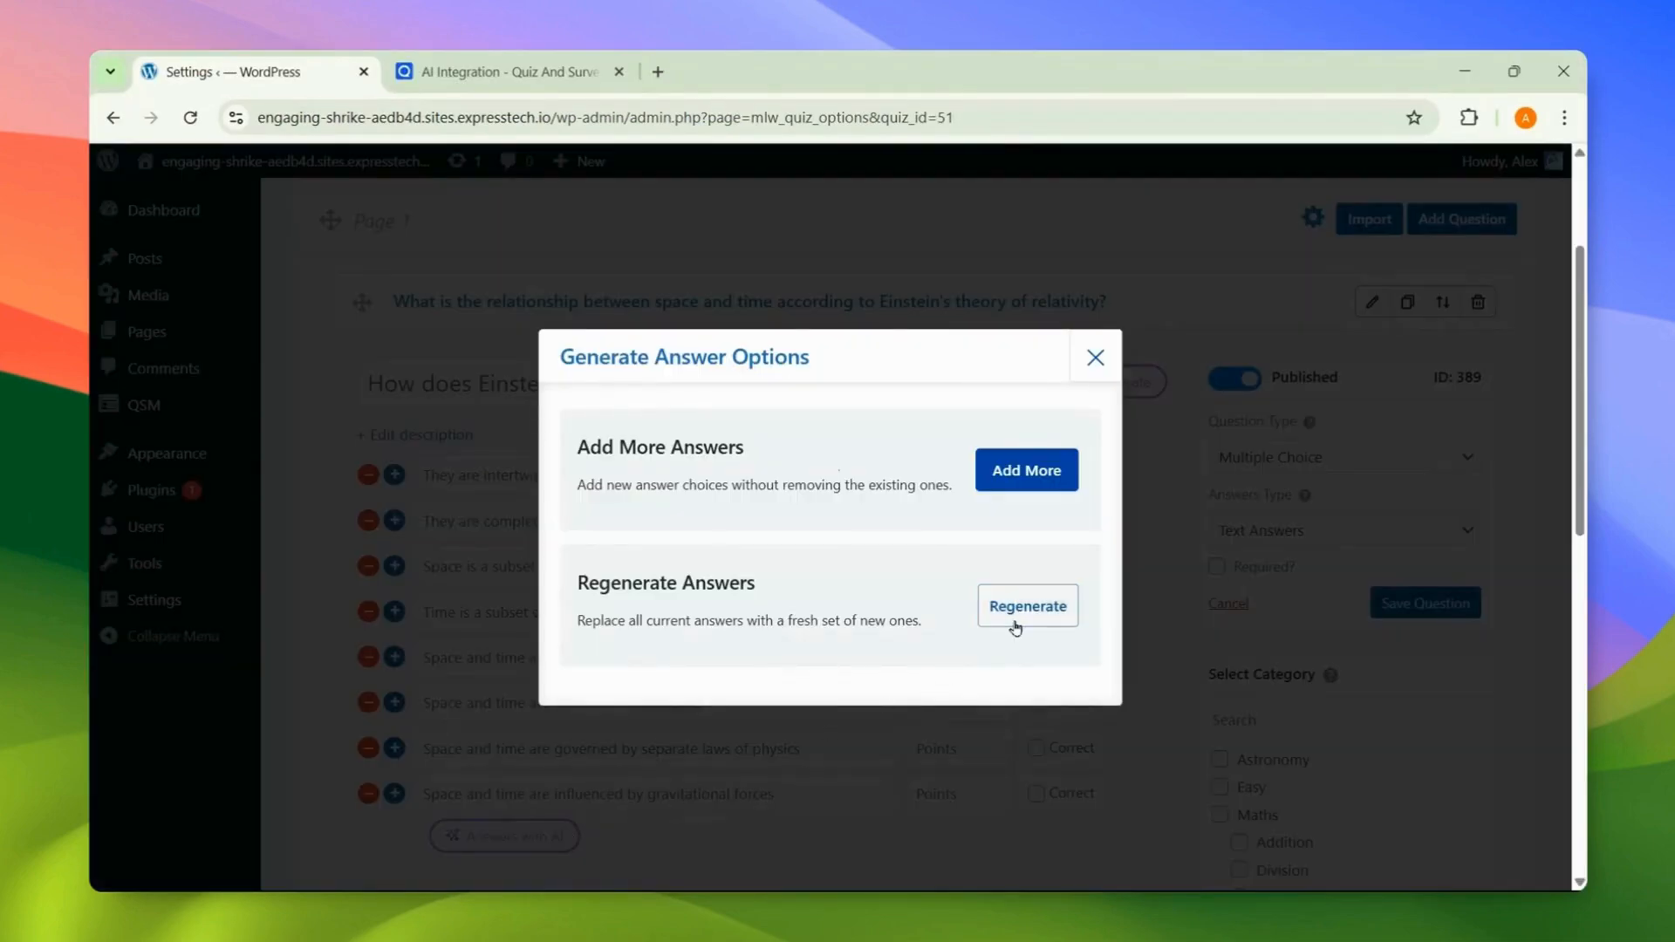
{"action": "left_click", "coordinate": [1014, 621]}
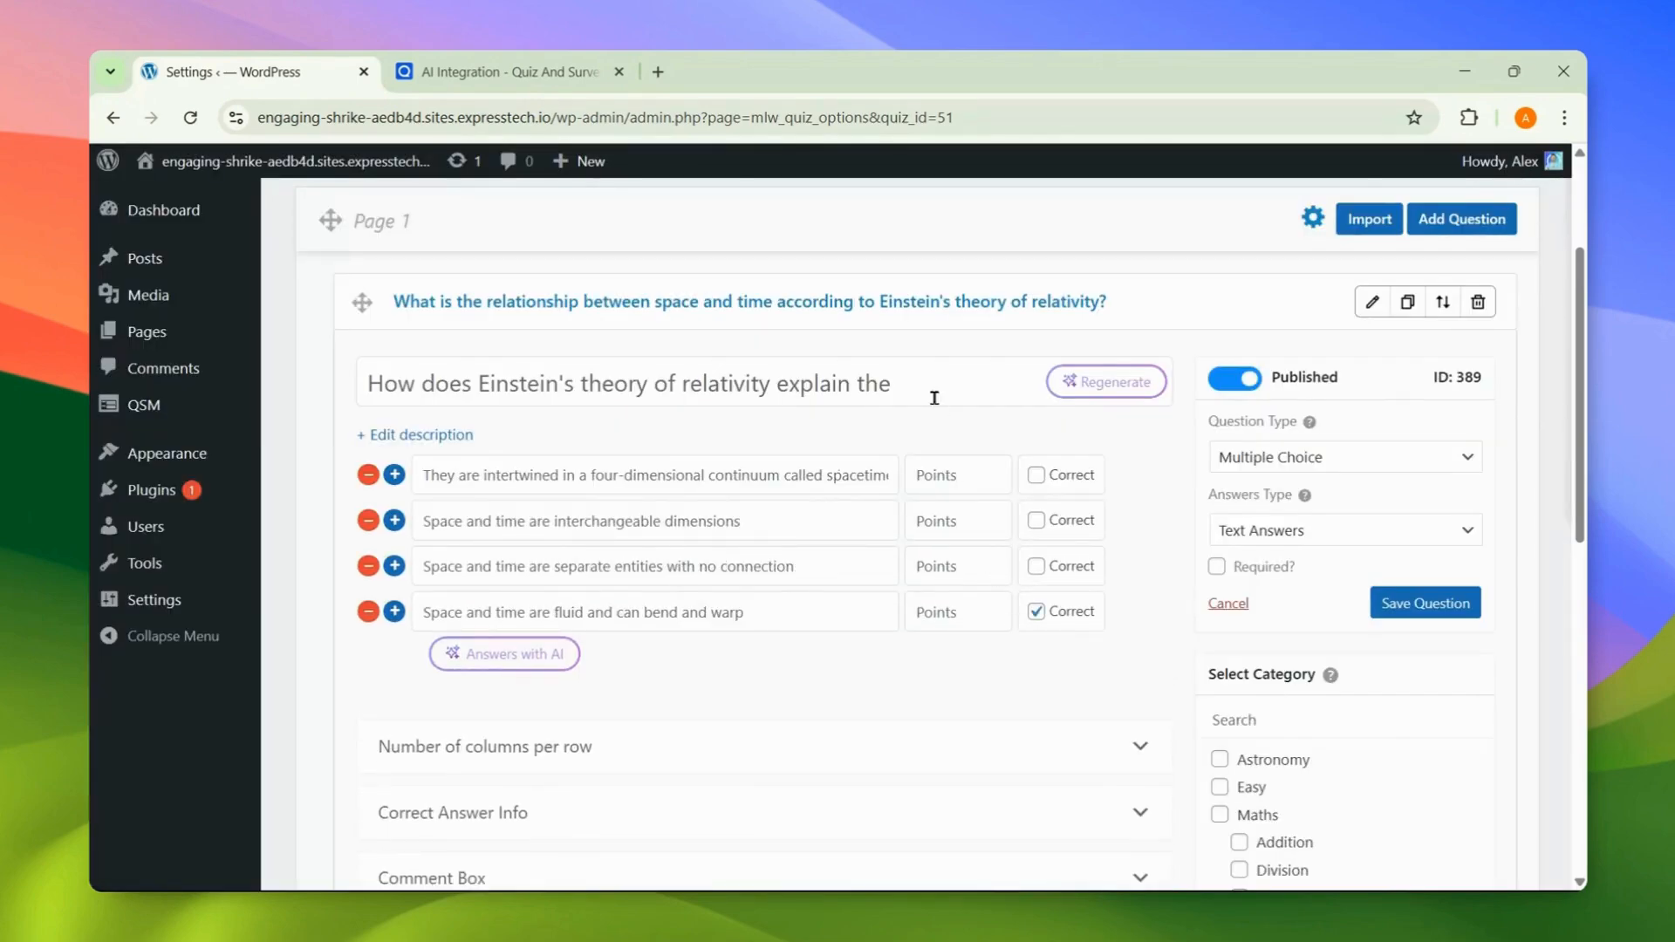
{"action": "left_click", "coordinate": [1391, 606]}
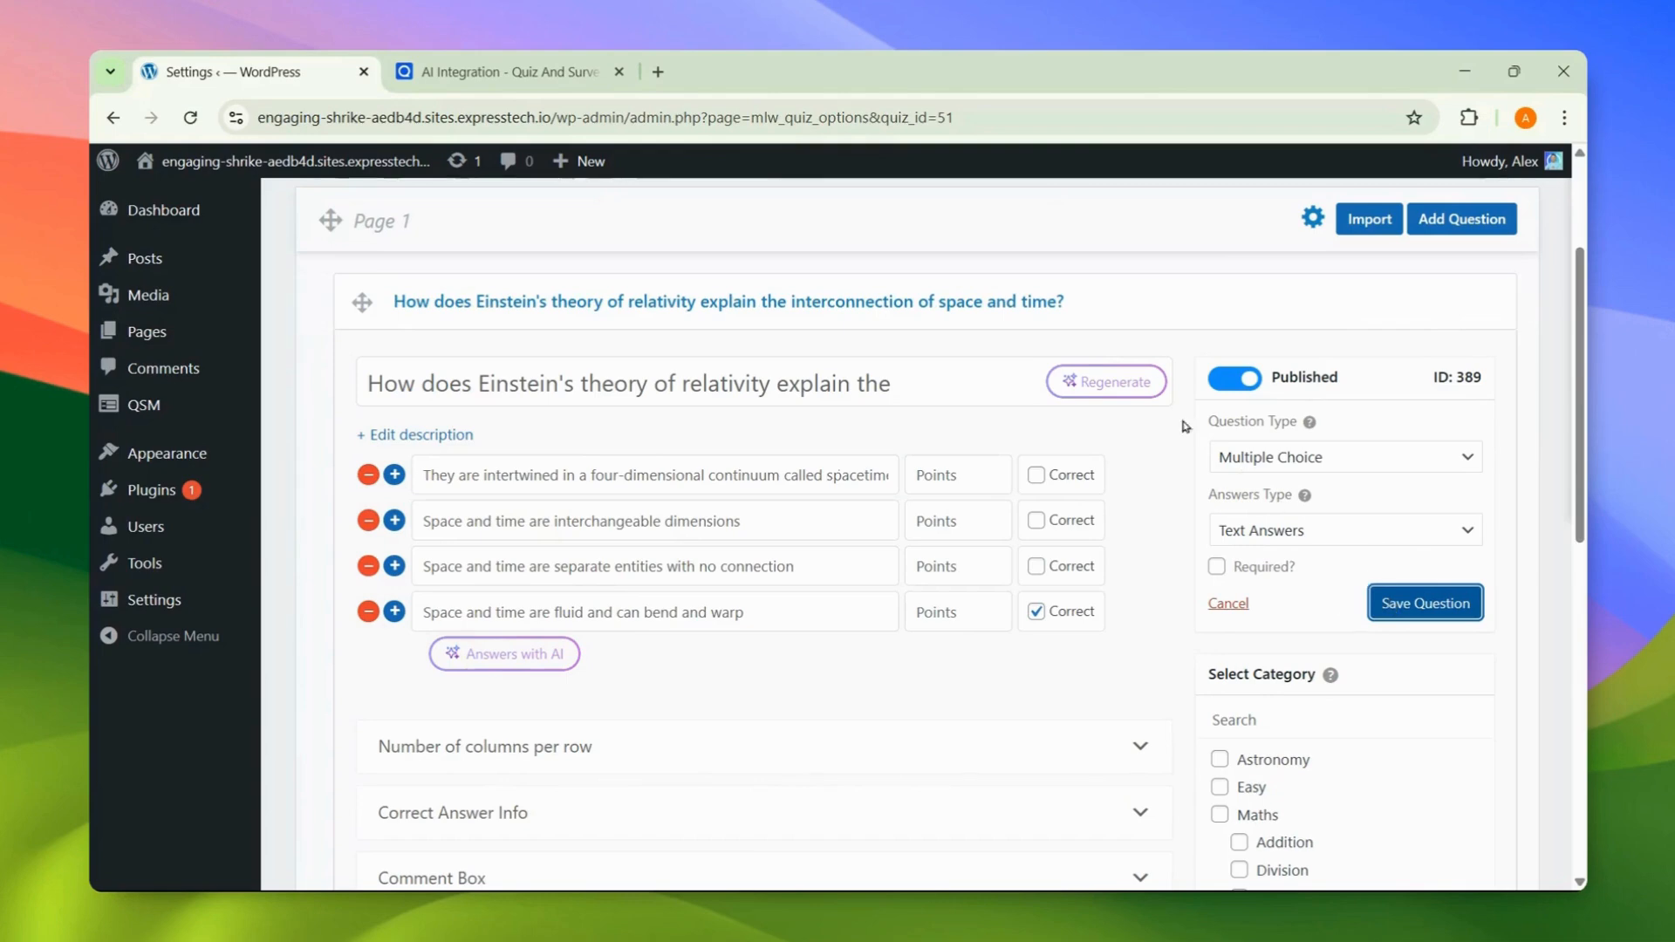
{"action": "left_click", "coordinate": [1316, 306]}
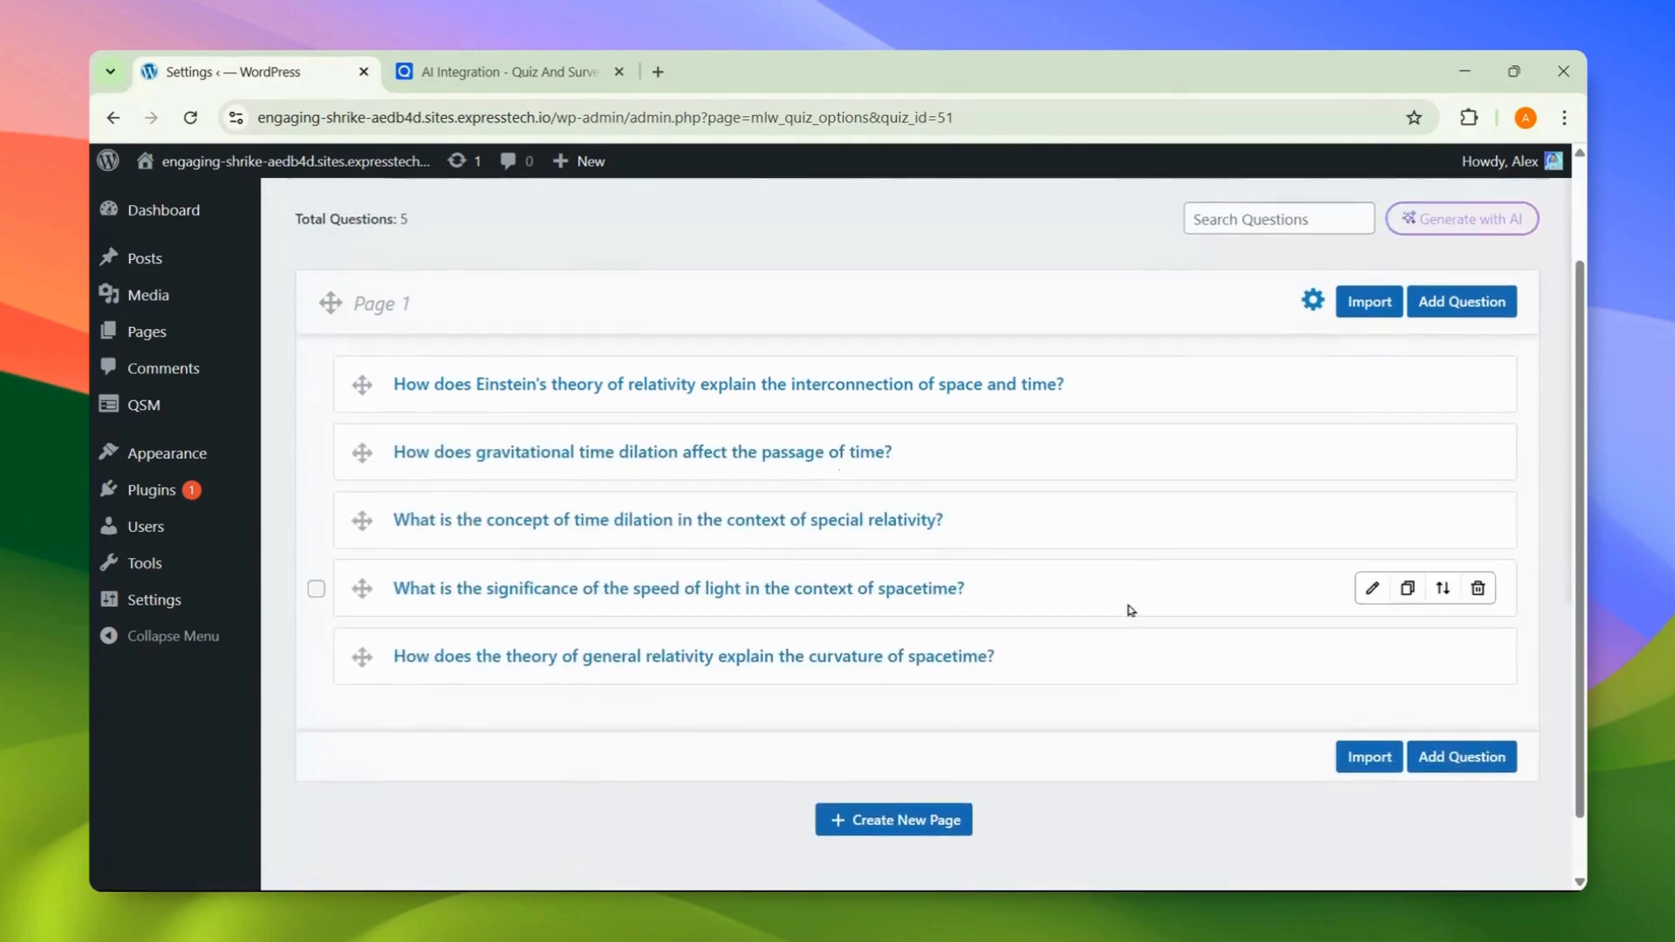
Step: Start a new AI batch with a human body prompt, Fill In The Blank type, Medium difficulty
{"action": "left_click", "coordinate": [1499, 222]}
{"action": "type", "text": "Write me q"}
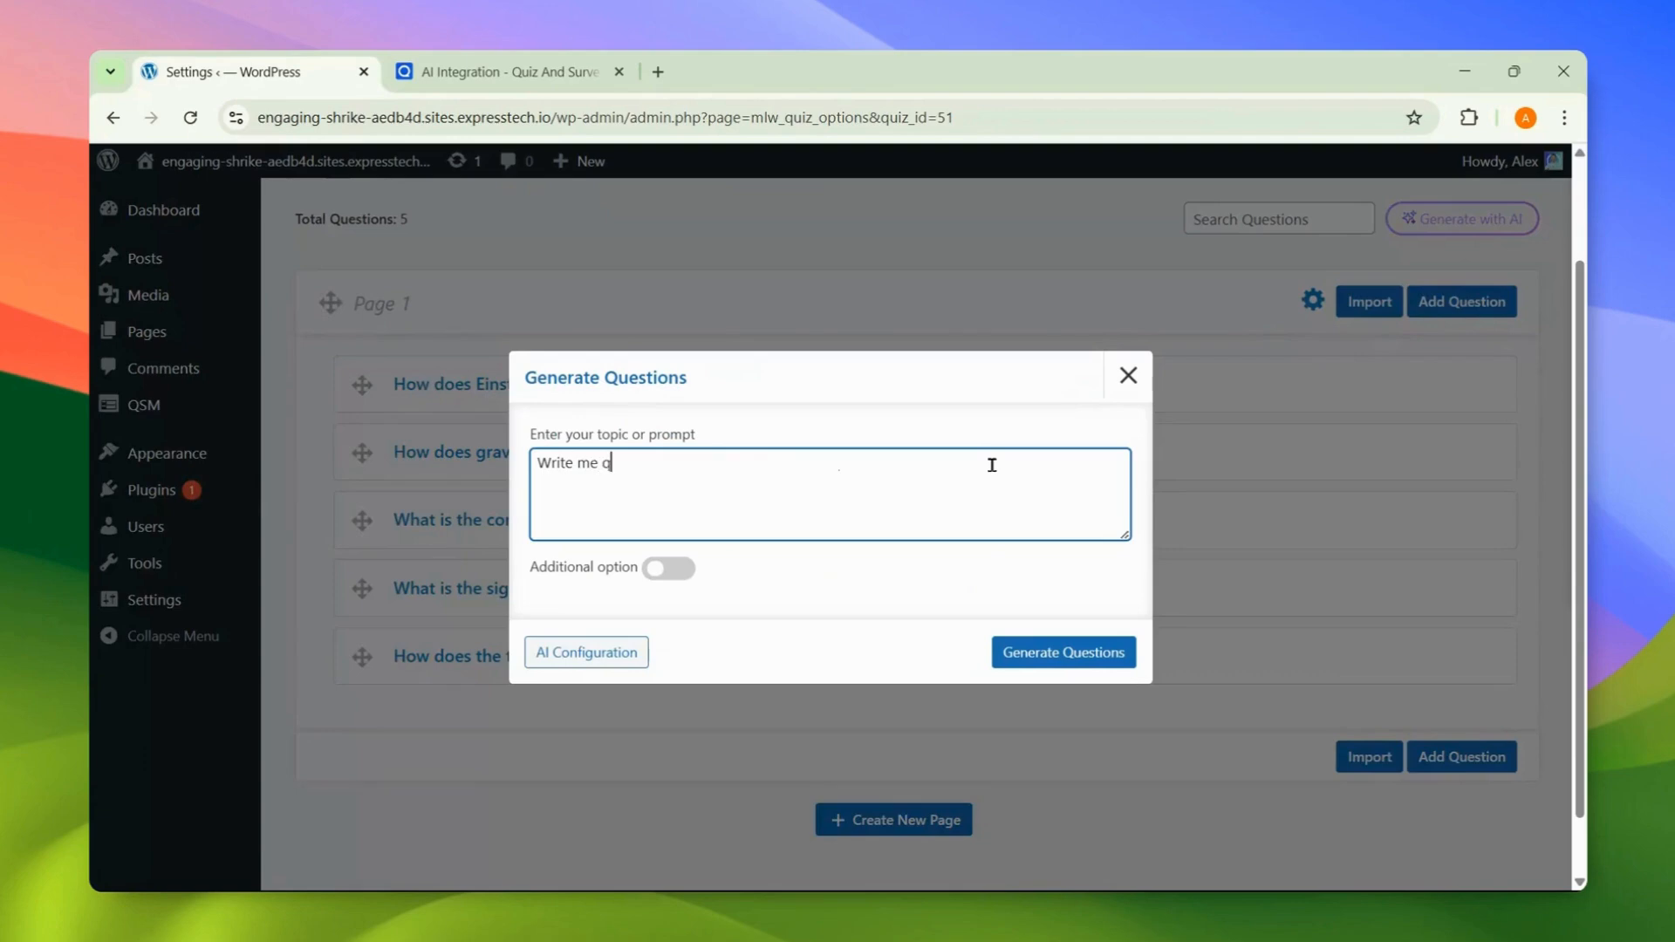
{"action": "type", "text": "uestions of human body"}
{"action": "left_click", "coordinate": [687, 569]}
{"action": "left_click", "coordinate": [711, 543]}
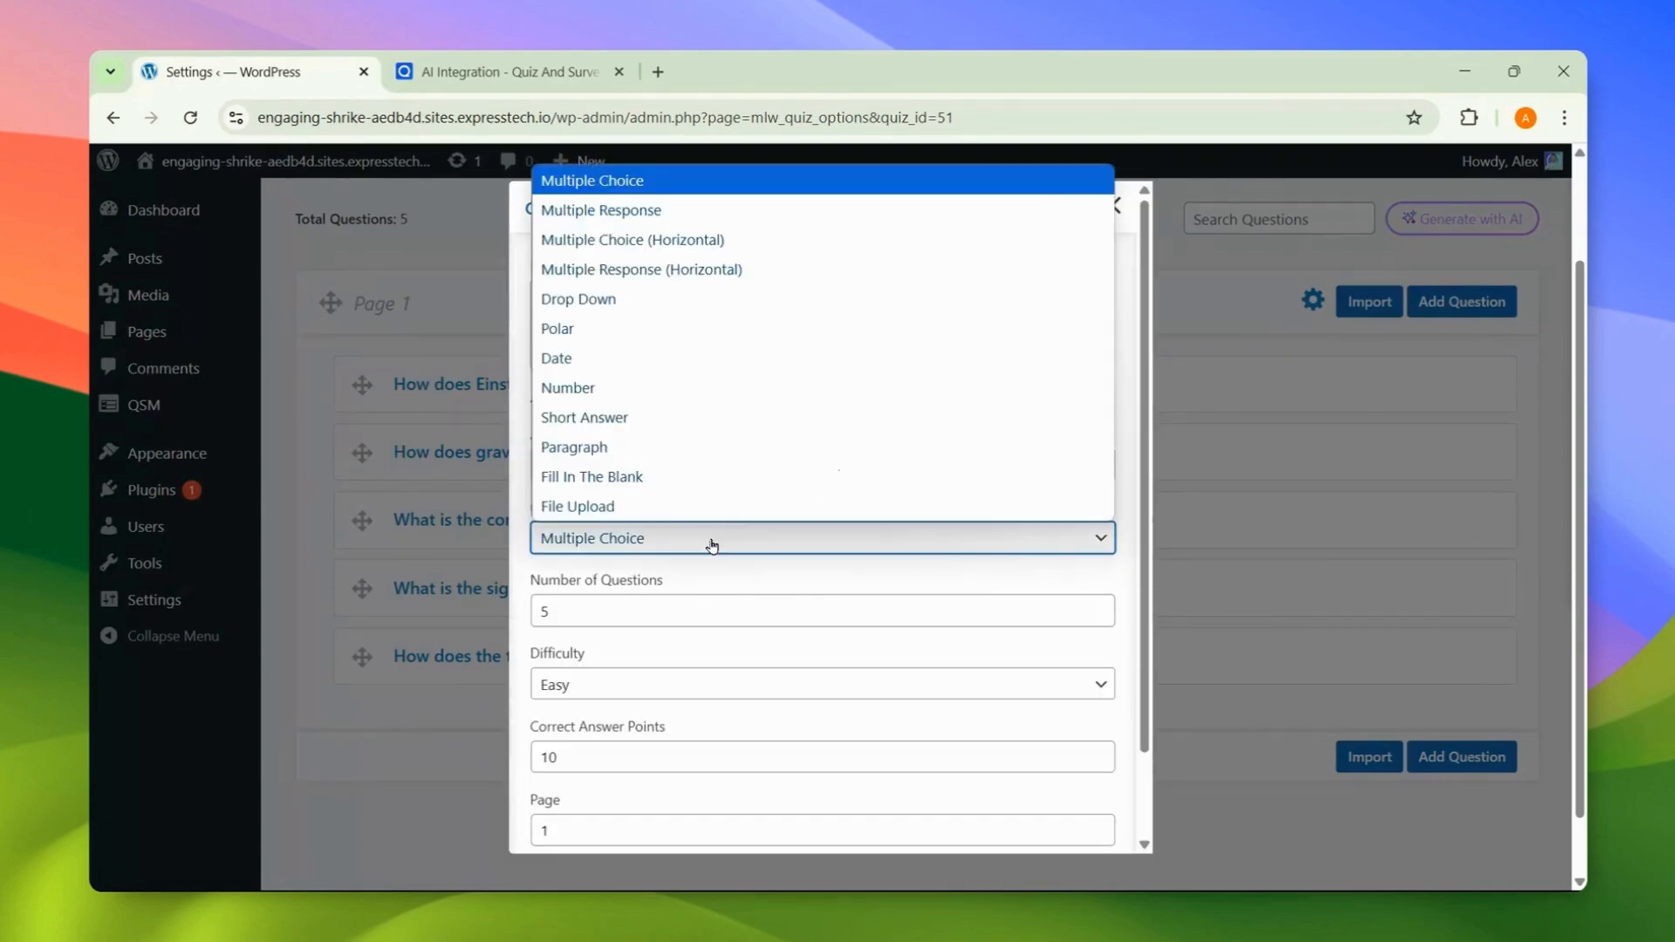
{"action": "left_click", "coordinate": [716, 478]}
{"action": "left_click", "coordinate": [680, 689]}
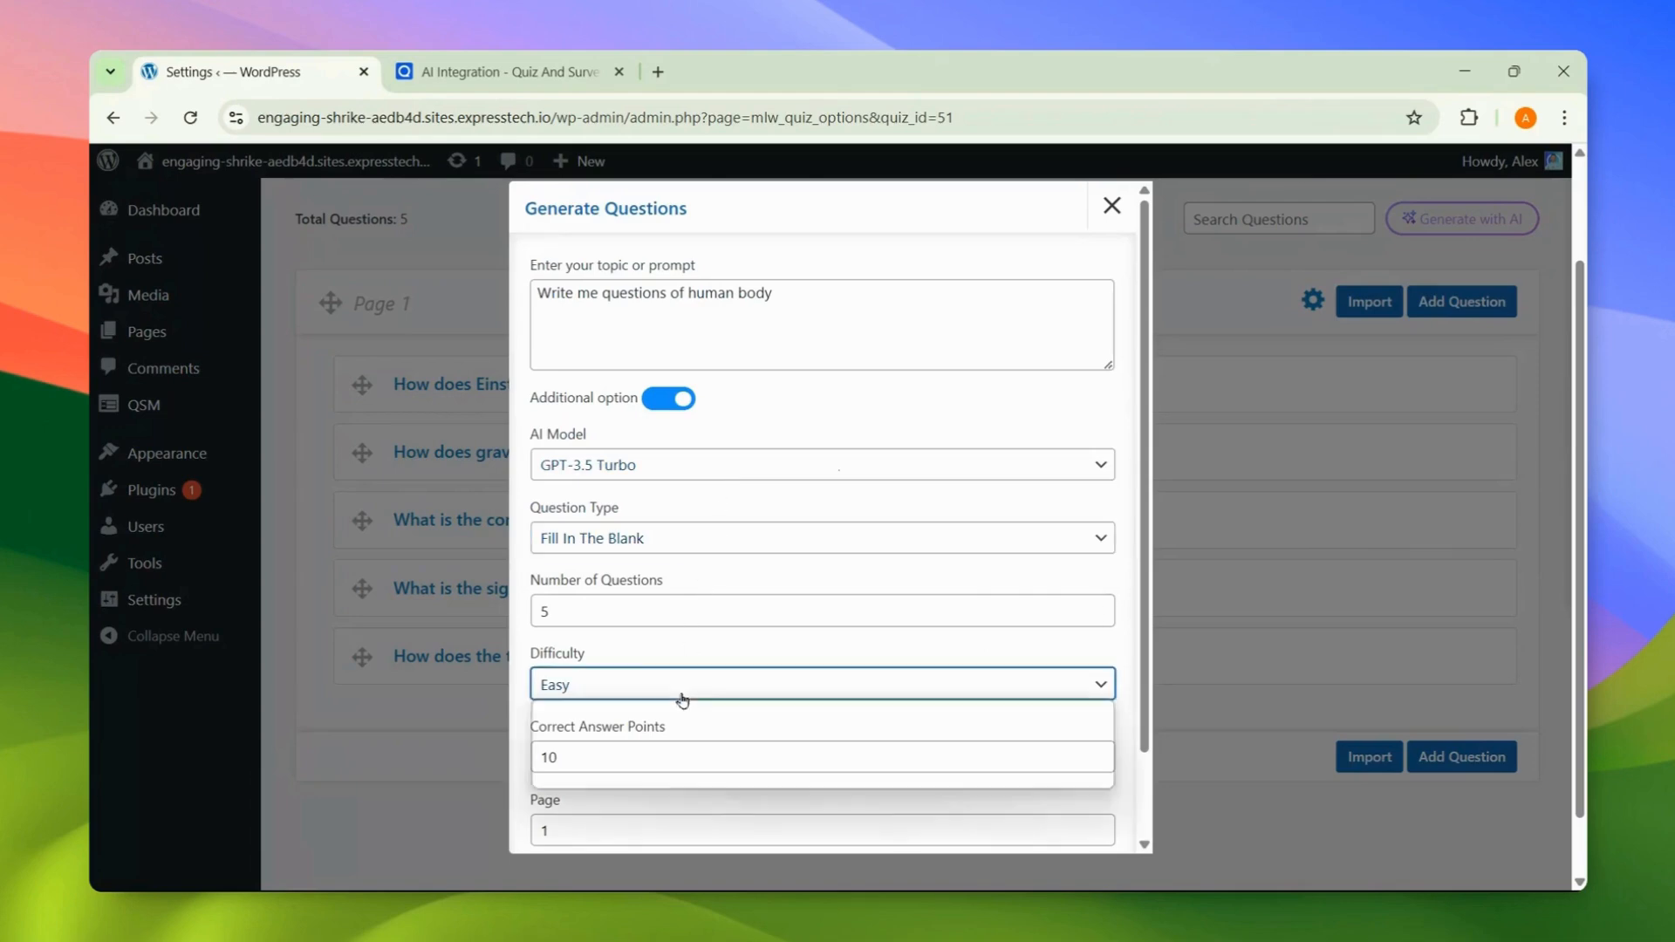
{"action": "left_click", "coordinate": [681, 744]}
Step: Set 2 points and Page 2, then generate the five human body questions
{"action": "left_click", "coordinate": [670, 758]}
{"action": "key", "text": "ctrl+a"}
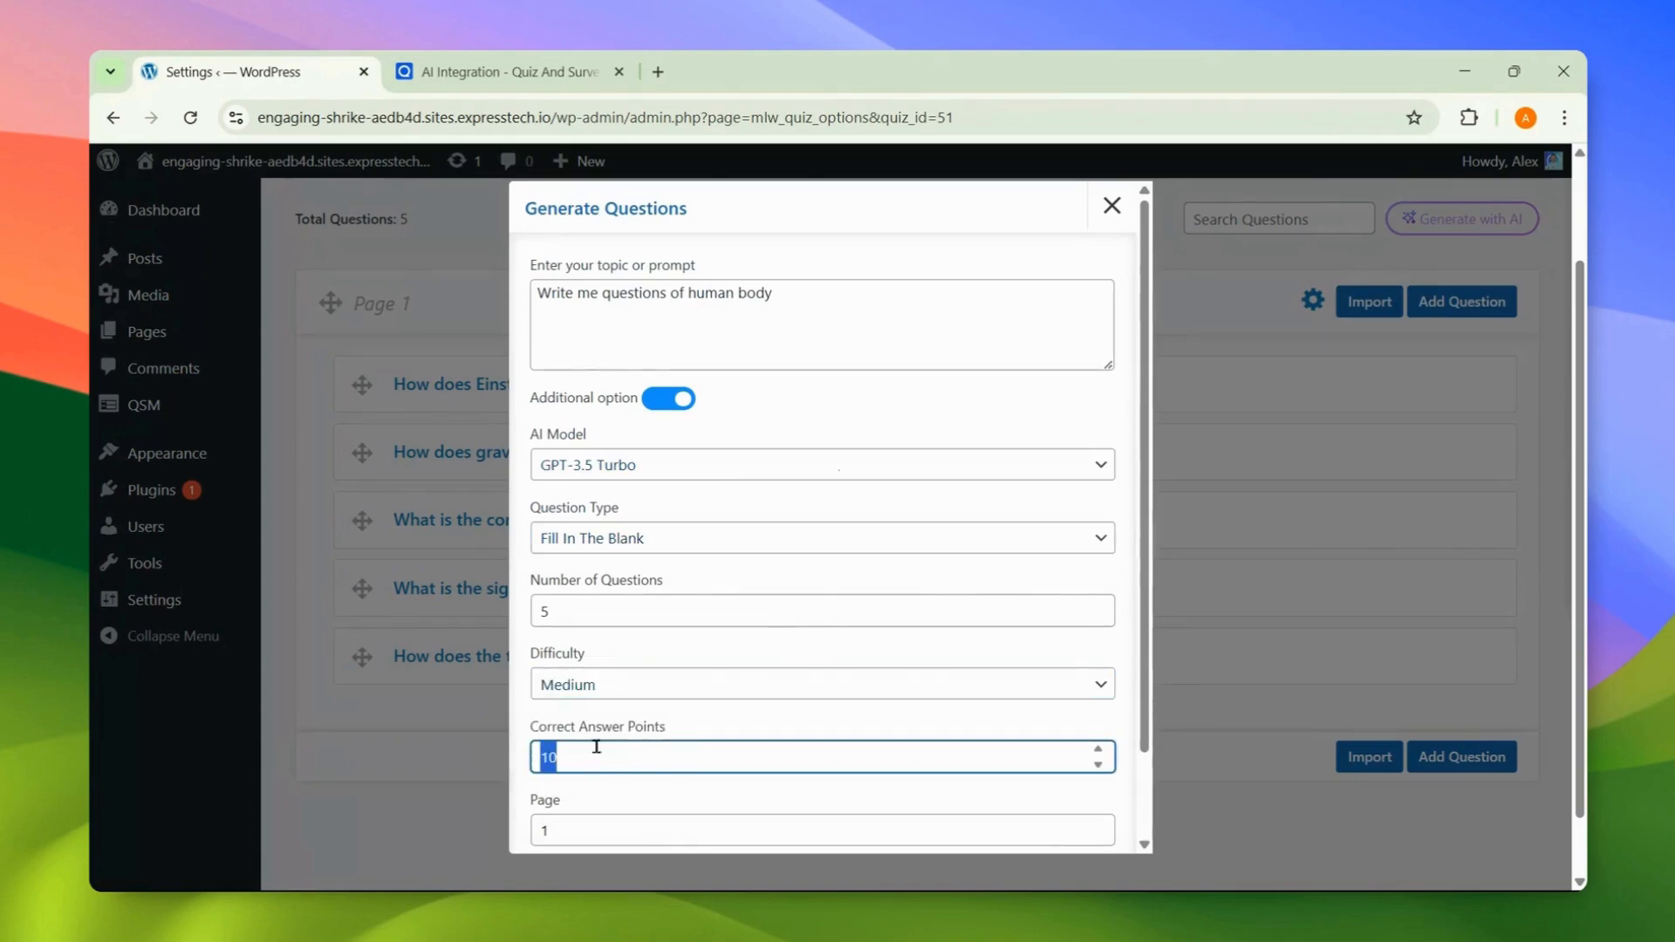
{"action": "type", "text": "2"}
{"action": "scroll", "coordinate": [651, 767], "scroll_direction": "down", "scroll_amount": 2}
{"action": "left_click", "coordinate": [708, 735]}
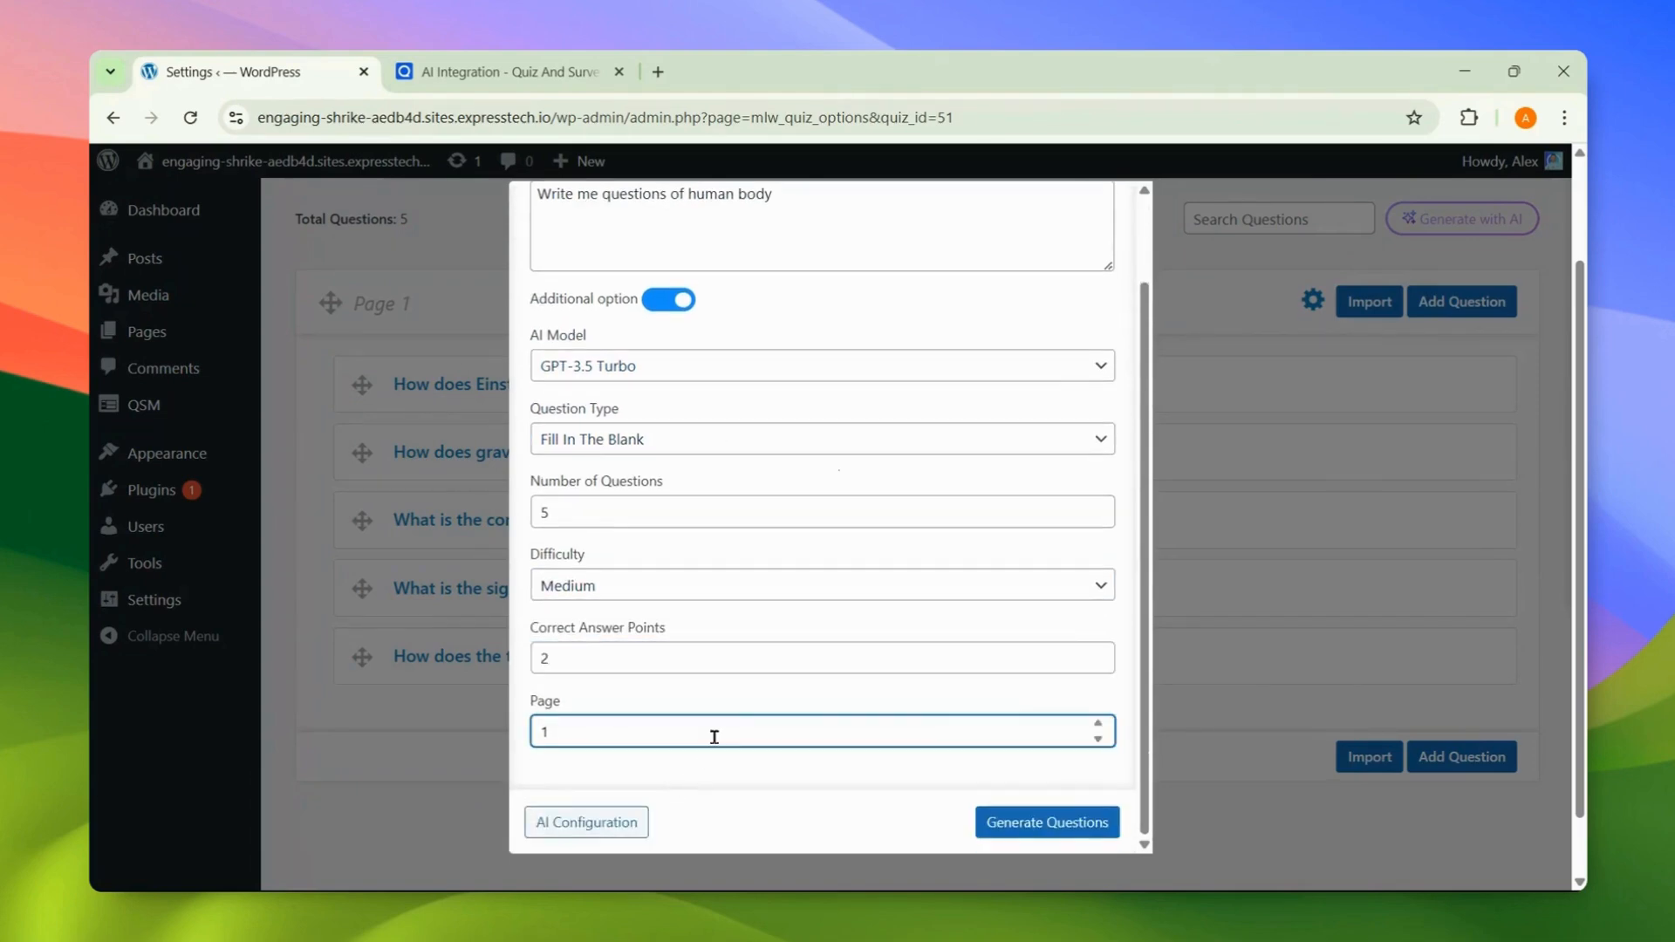
{"action": "left_click", "coordinate": [1098, 724]}
{"action": "left_click", "coordinate": [1065, 756]}
{"action": "left_click", "coordinate": [1058, 813]}
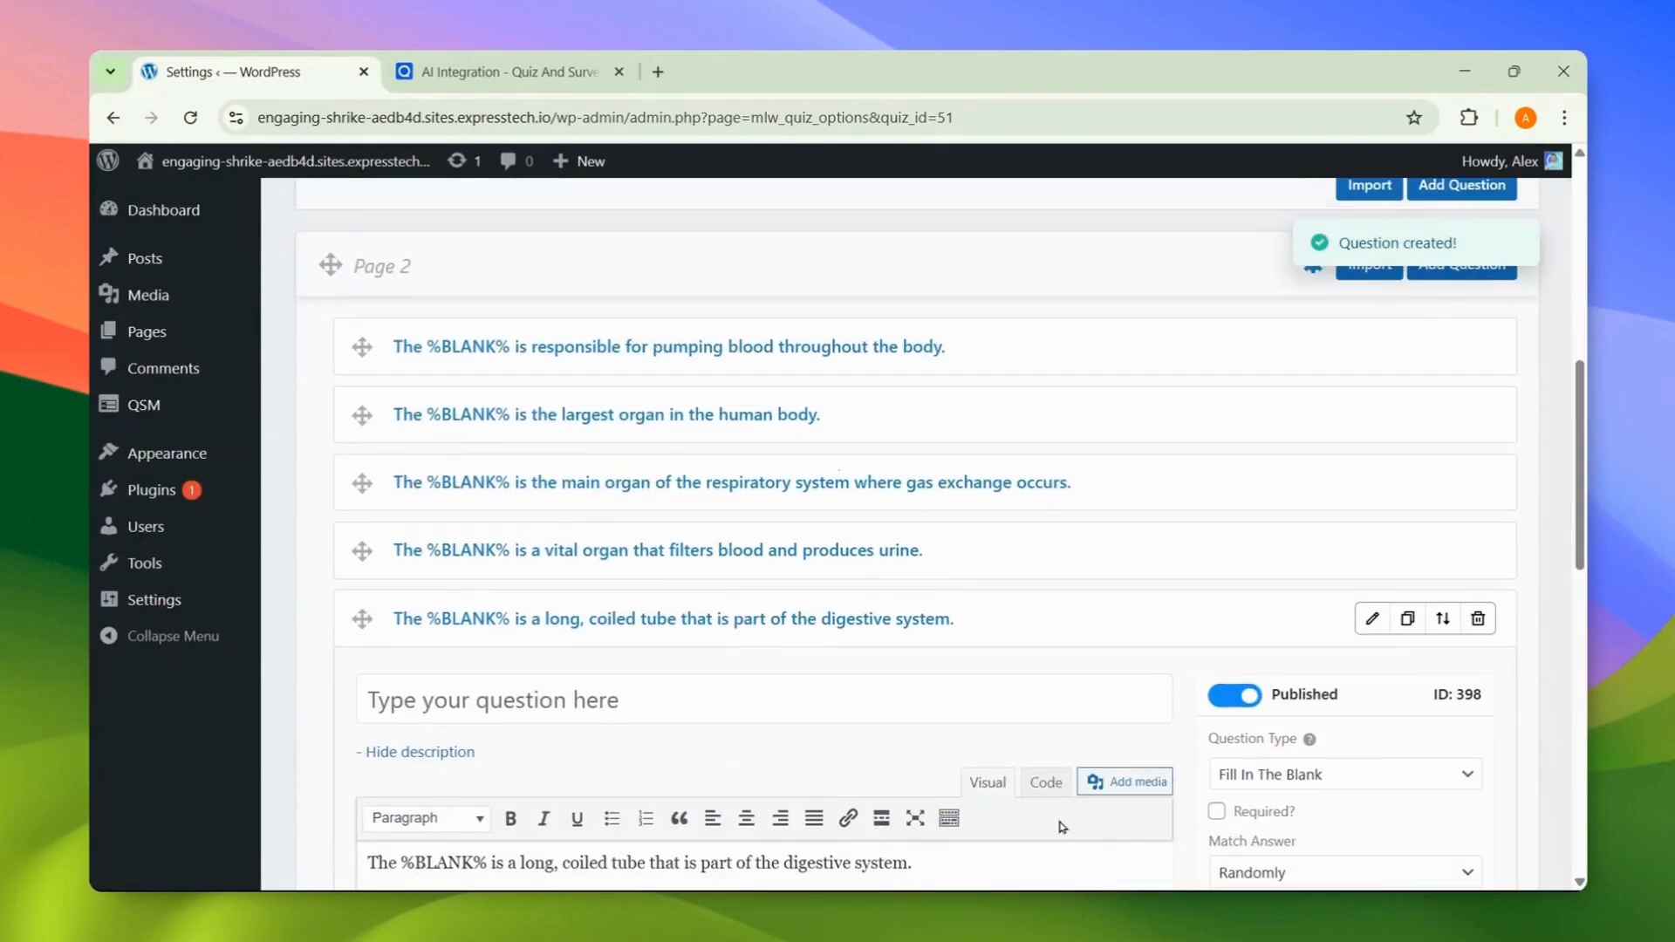
{"action": "left_click", "coordinate": [1372, 621]}
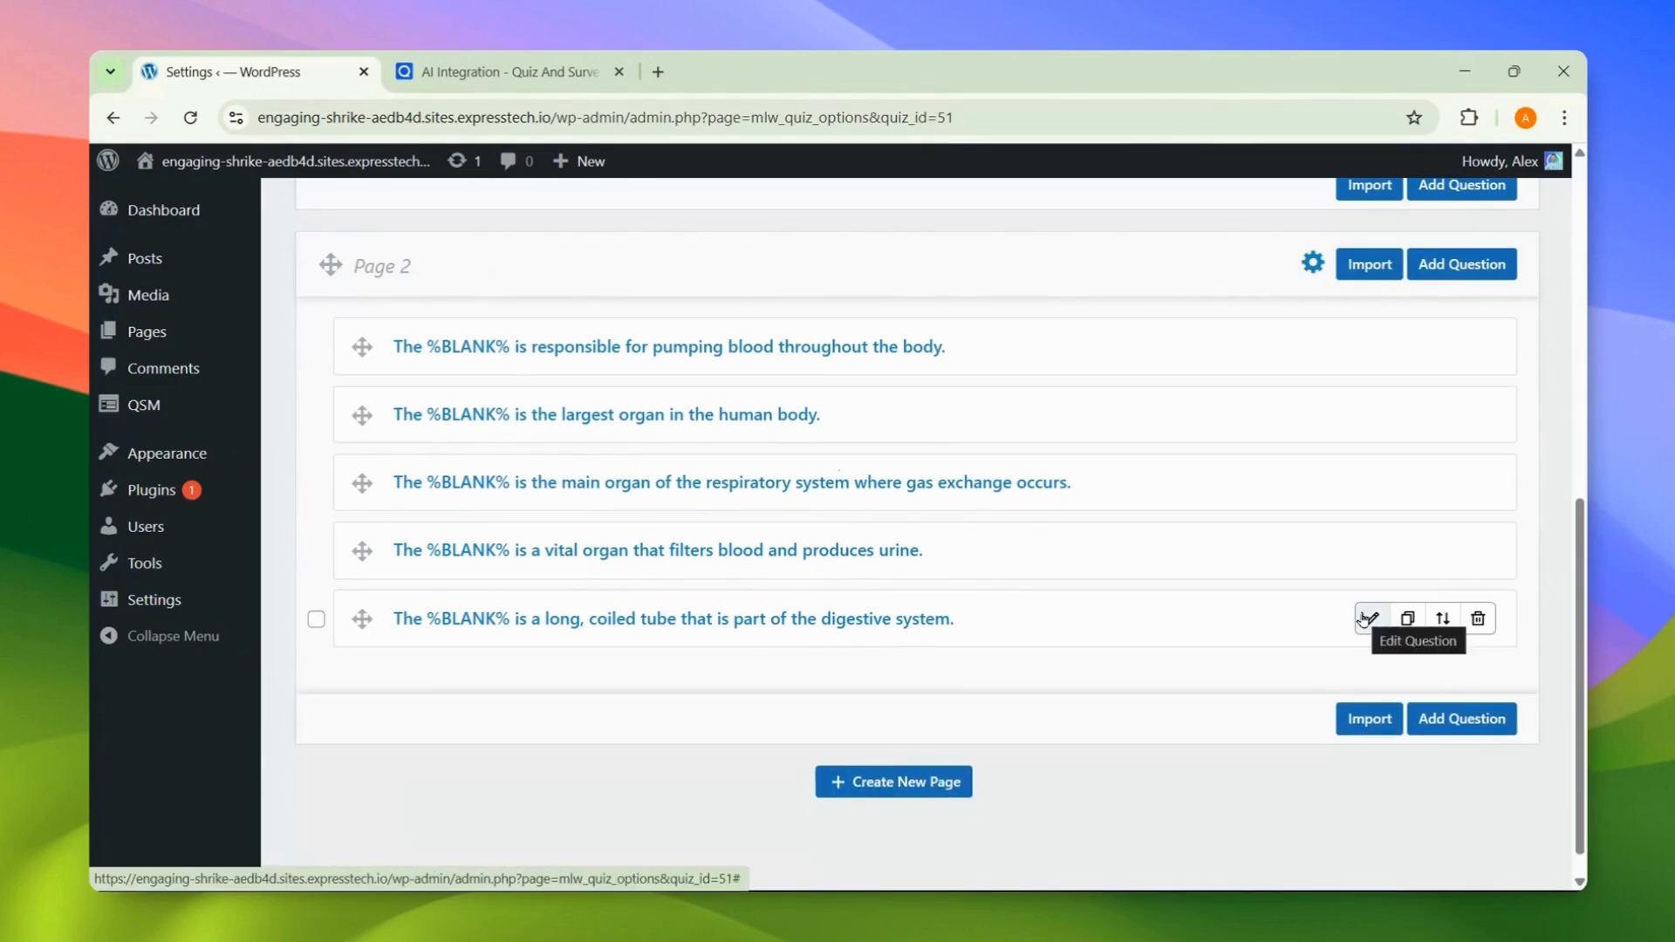
{"action": "scroll", "coordinate": [1366, 618], "scroll_direction": "up", "scroll_amount": 10}
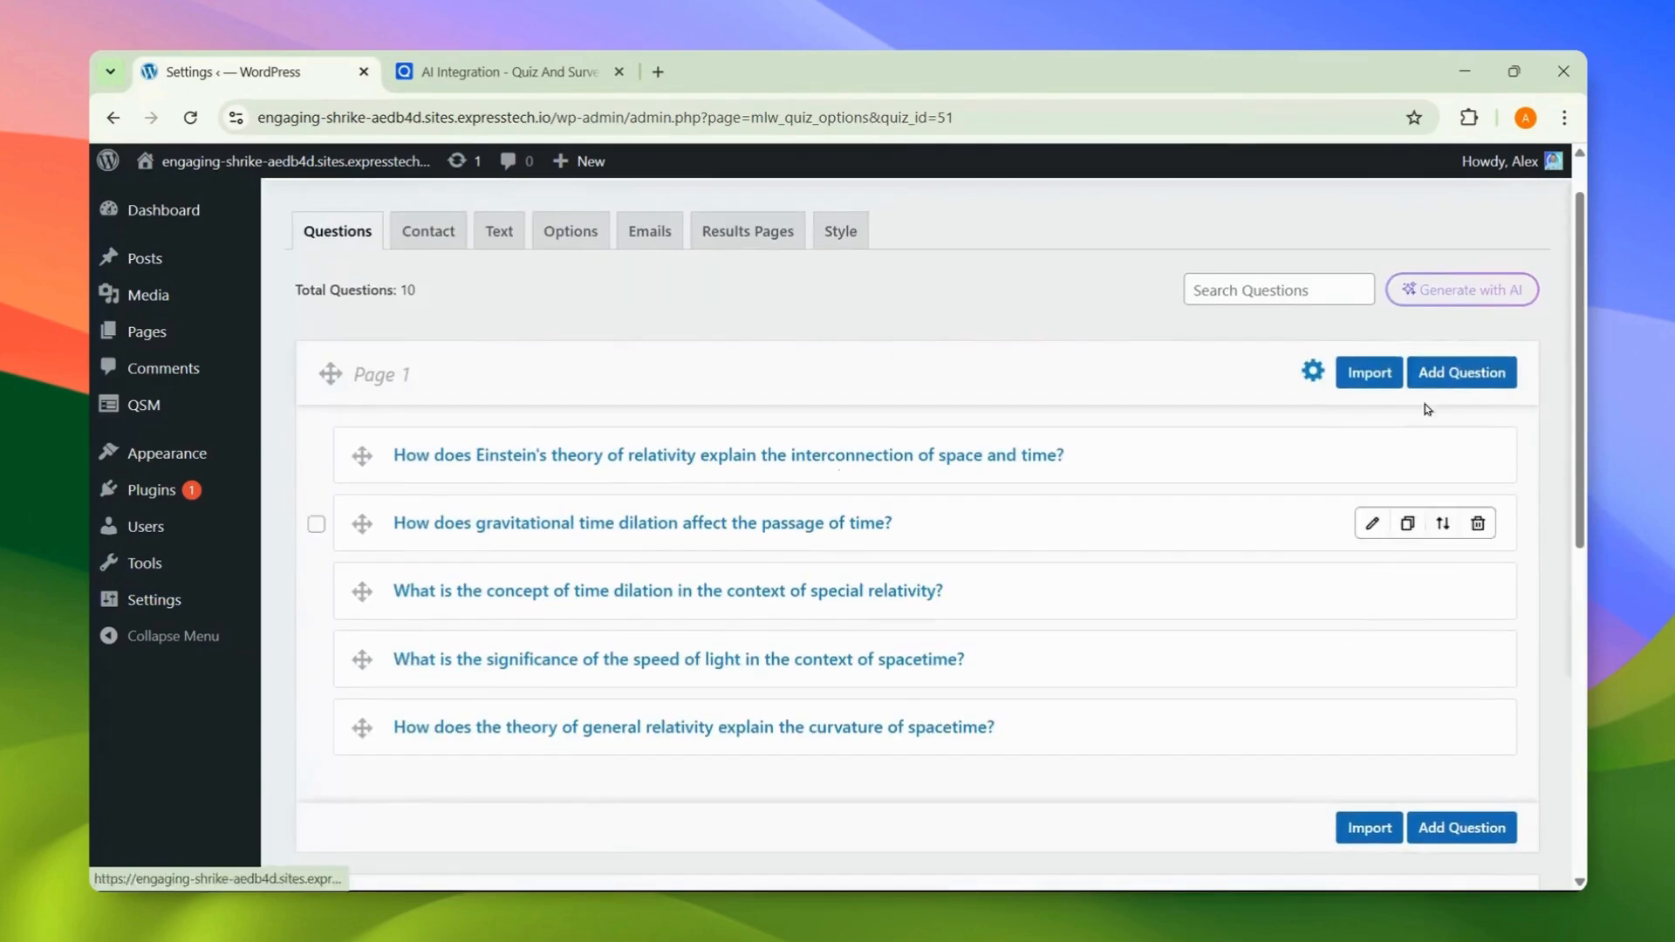
Step: Change the AI prompt topic to 'scientist' with Drop Down type and Hard difficulty
{"action": "left_click", "coordinate": [1462, 290]}
{"action": "left_click_drag", "start_coordinate": [684, 296], "coordinate": [826, 296]}
{"action": "type", "text": "stions of s"}
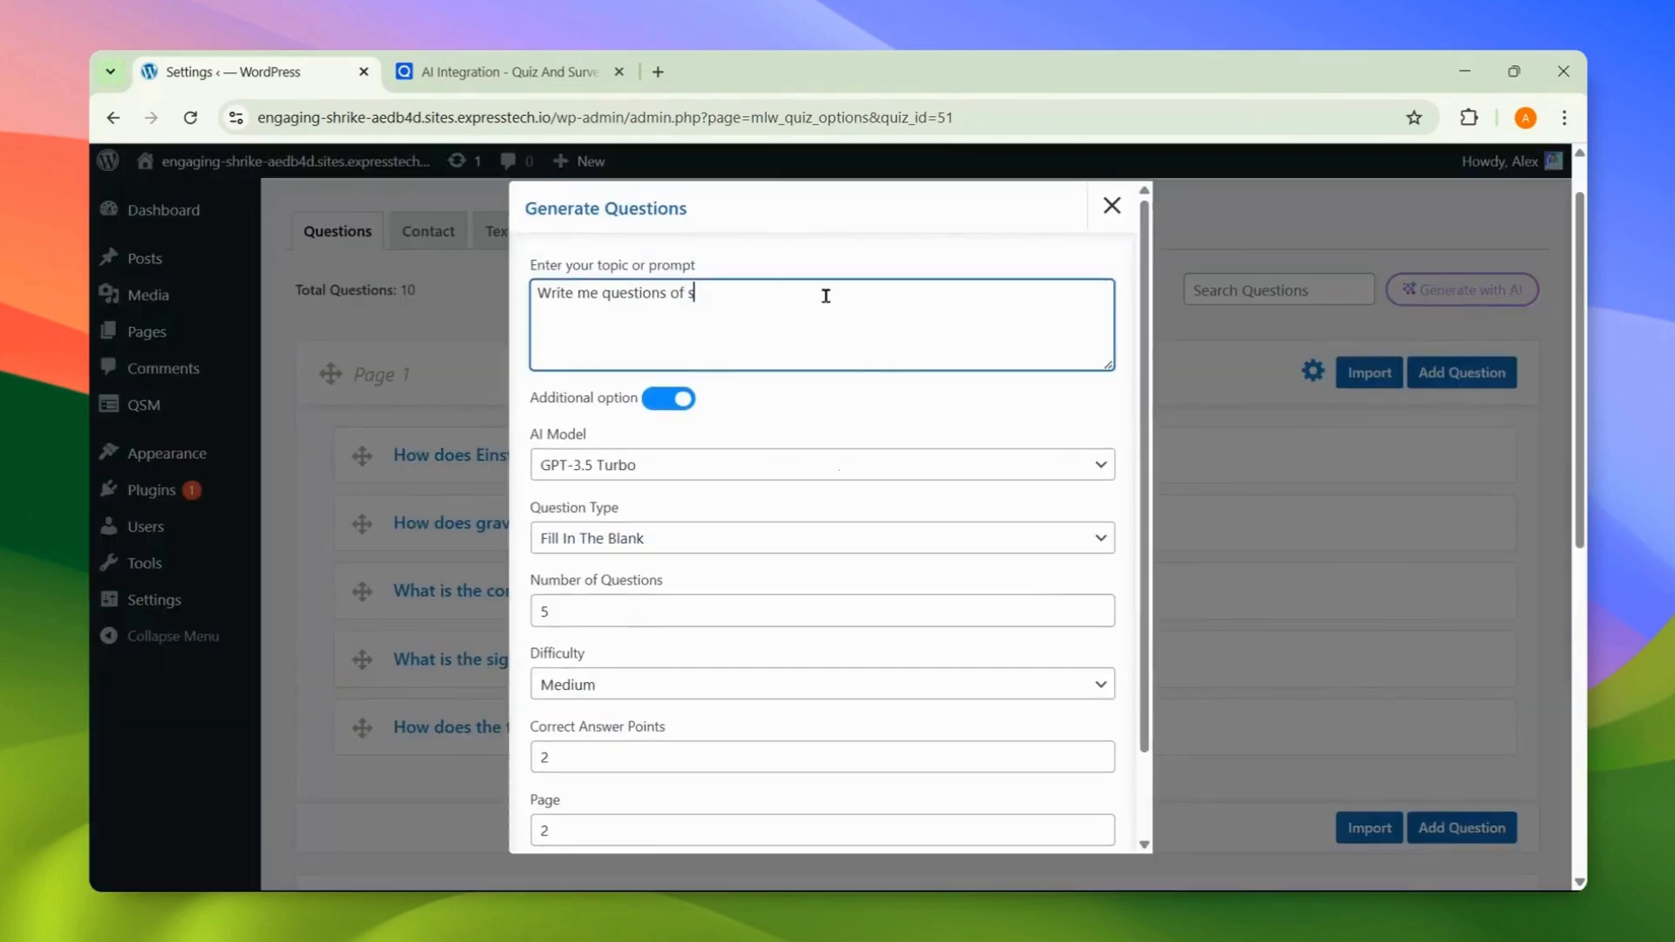
{"action": "type", "text": "cientists"}
{"action": "left_click", "coordinate": [799, 526]}
{"action": "left_click", "coordinate": [819, 298]}
{"action": "left_click", "coordinate": [732, 684]}
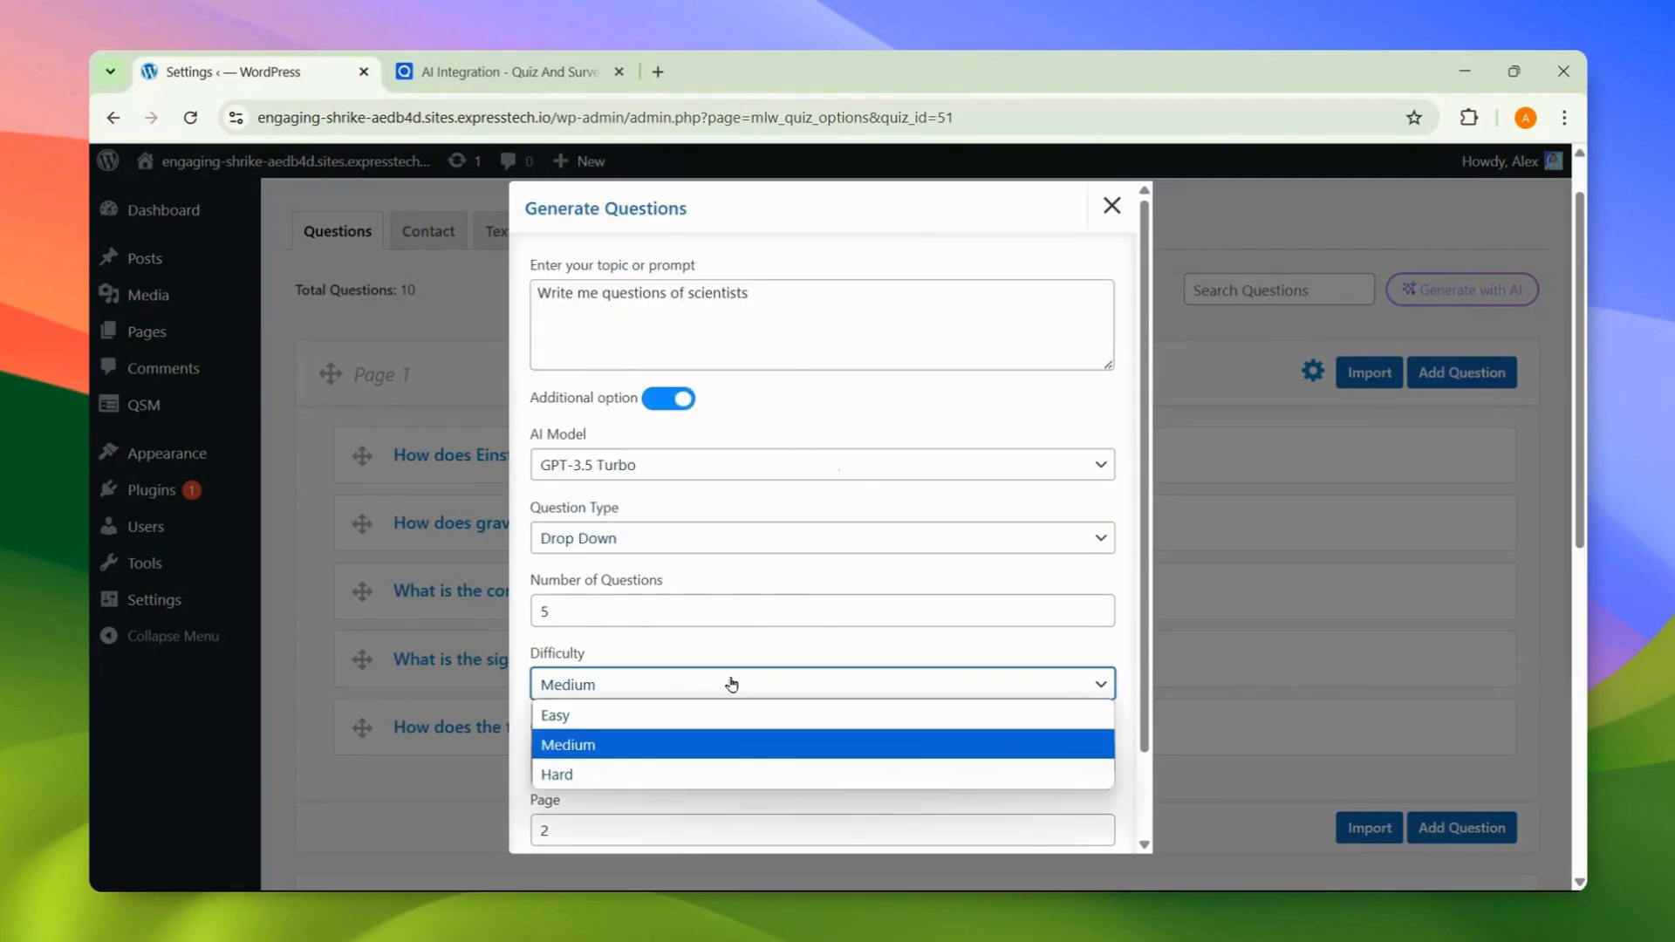
{"action": "left_click", "coordinate": [715, 775]}
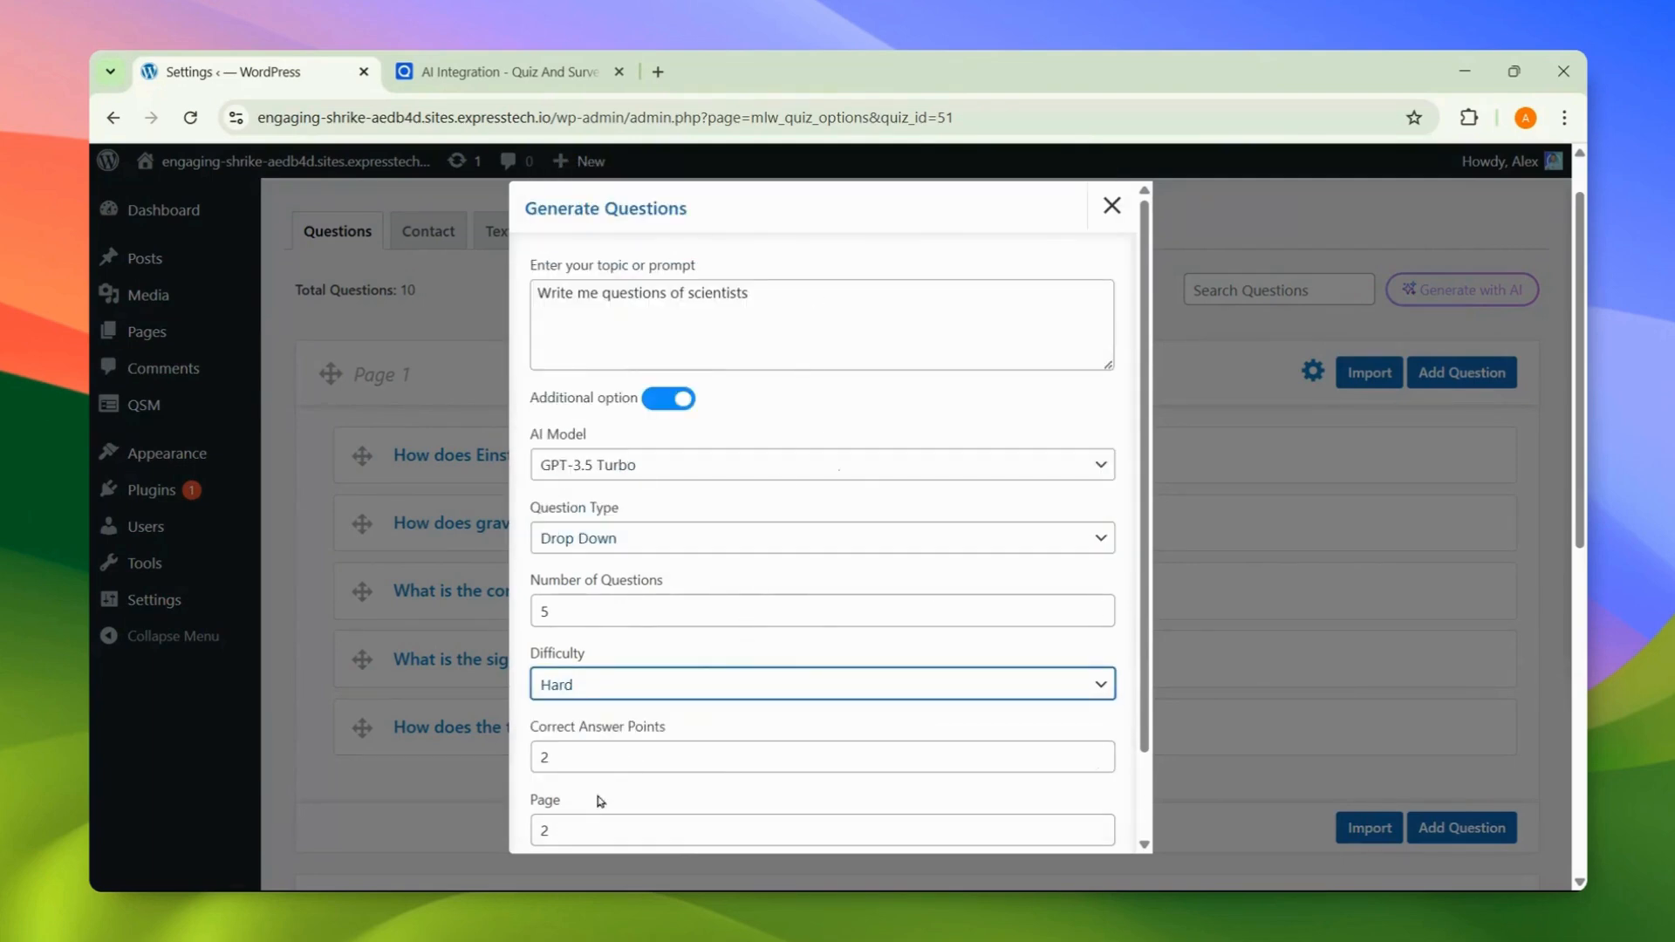
Step: Target Page 3, generate the scientist questions, and select Page 3's name for renaming
{"action": "left_click", "coordinate": [585, 824]}
{"action": "scroll", "coordinate": [583, 822], "scroll_direction": "down", "scroll_amount": 2}
{"action": "left_click", "coordinate": [1098, 726]}
{"action": "left_click", "coordinate": [995, 772]}
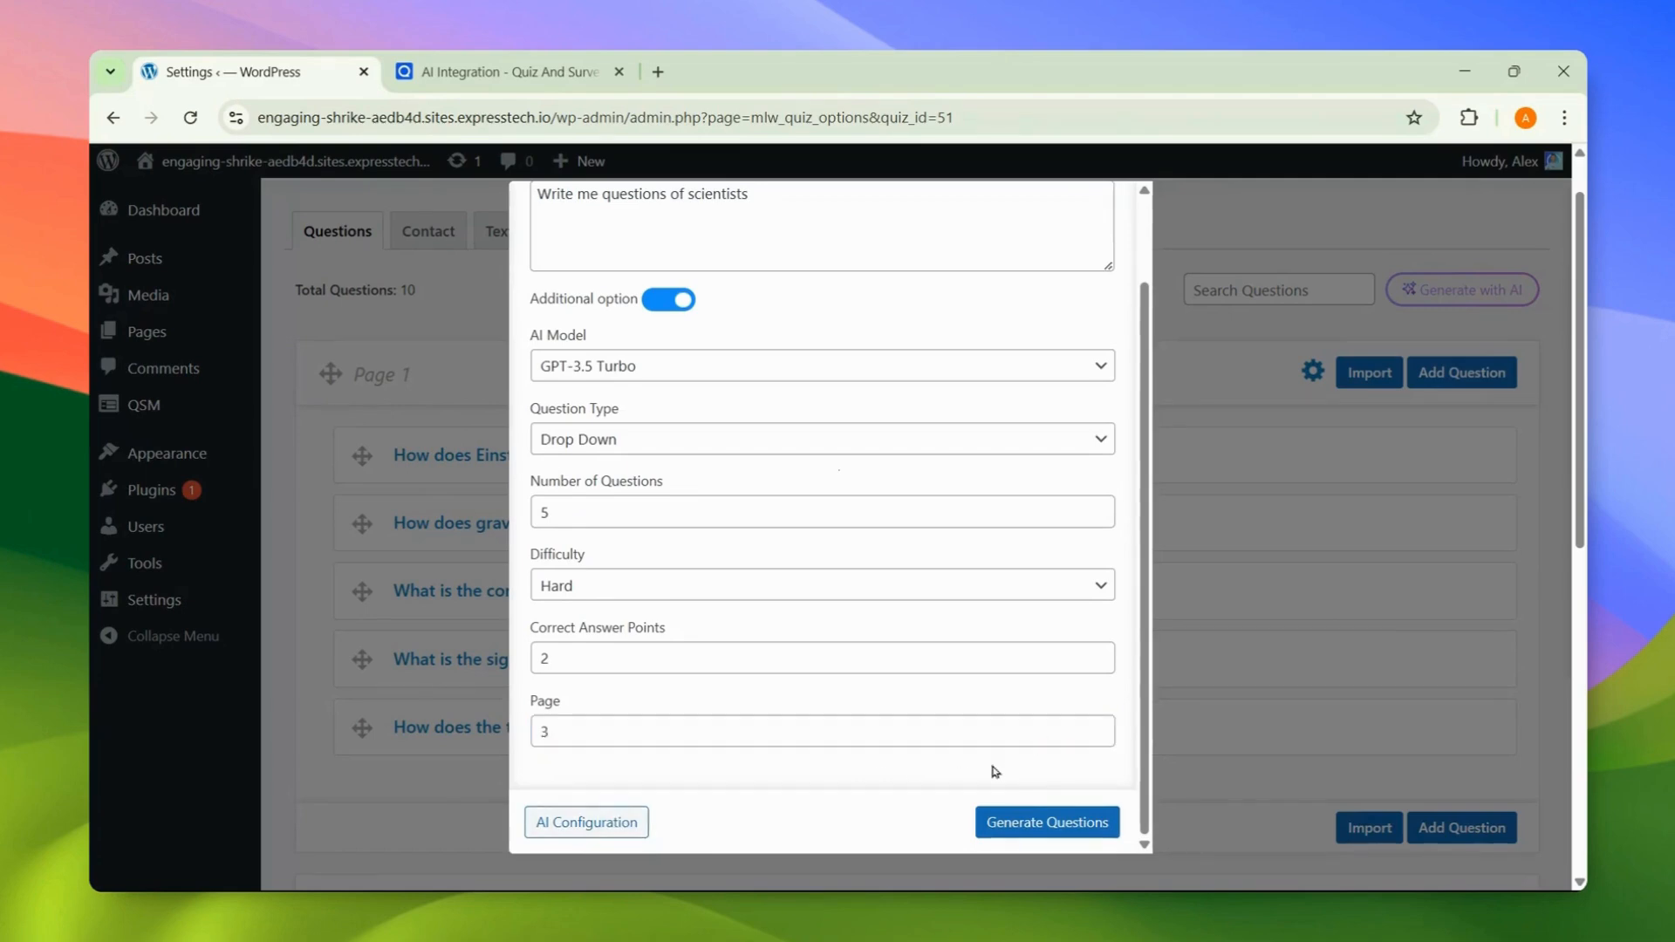
{"action": "left_click", "coordinate": [1056, 821]}
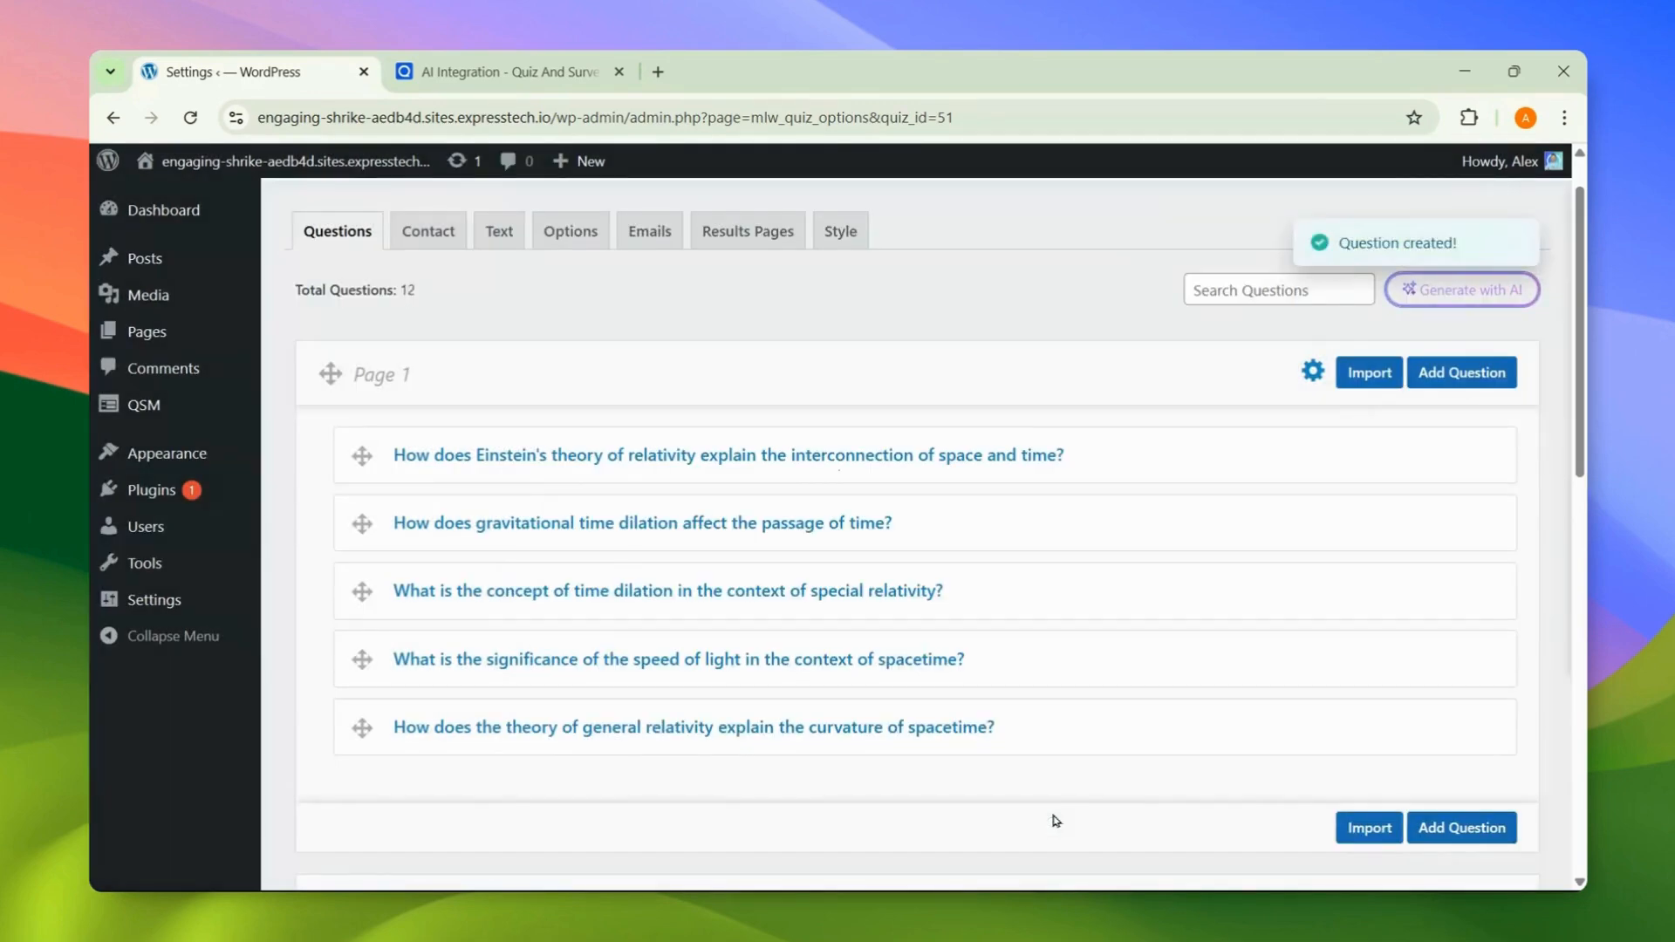
{"action": "scroll", "coordinate": [1056, 822], "scroll_direction": "down", "scroll_amount": 4}
{"action": "scroll", "coordinate": [1056, 821], "scroll_direction": "down", "scroll_amount": 10}
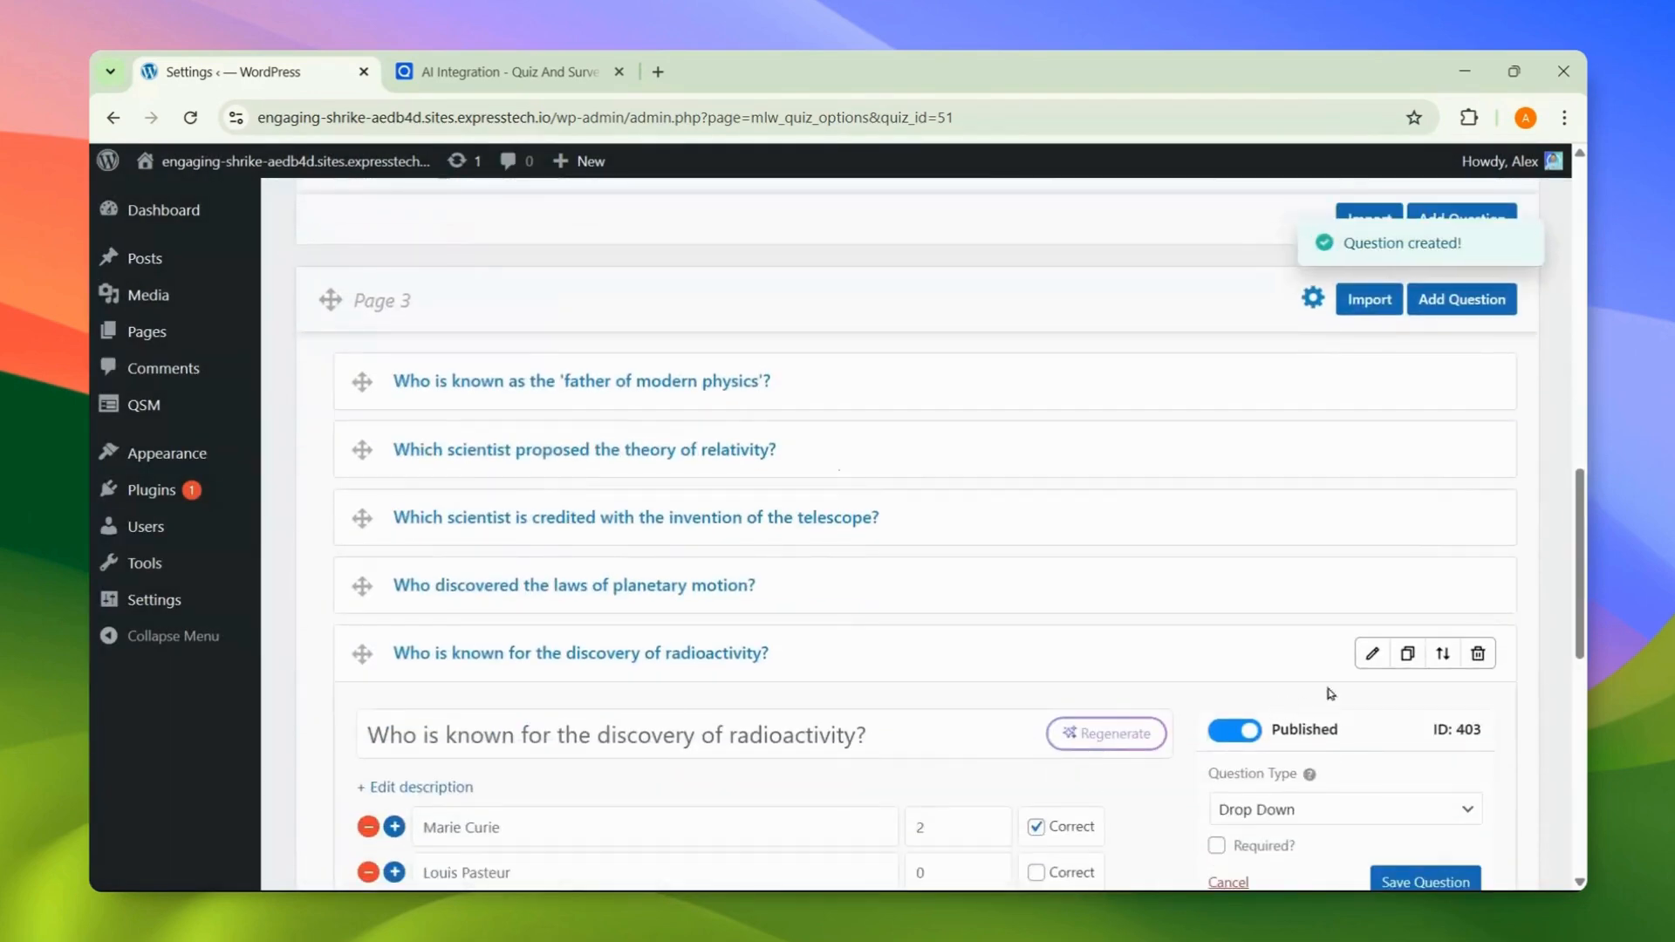
{"action": "left_click", "coordinate": [1367, 661]}
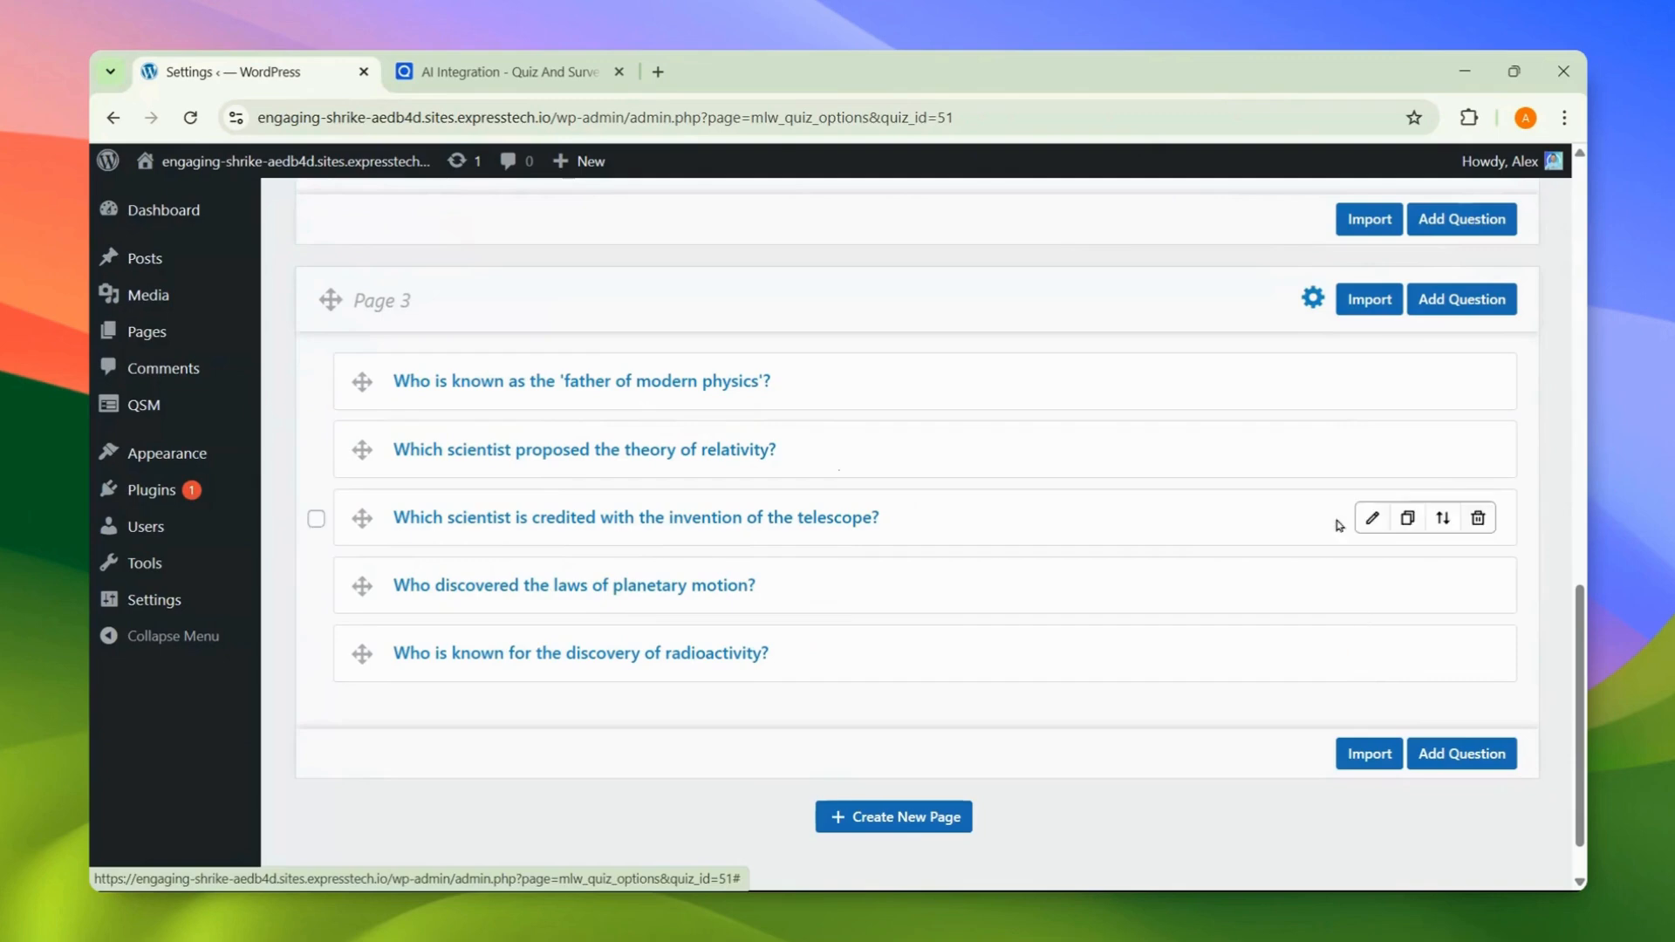
{"action": "left_click", "coordinate": [1312, 311]}
{"action": "left_click_drag", "start_coordinate": [773, 386], "coordinate": [679, 385]}
Step: Name Page 3 'Scientists' and save it
{"action": "type", "text": "Sc"}
{"action": "left_click", "coordinate": [825, 437]}
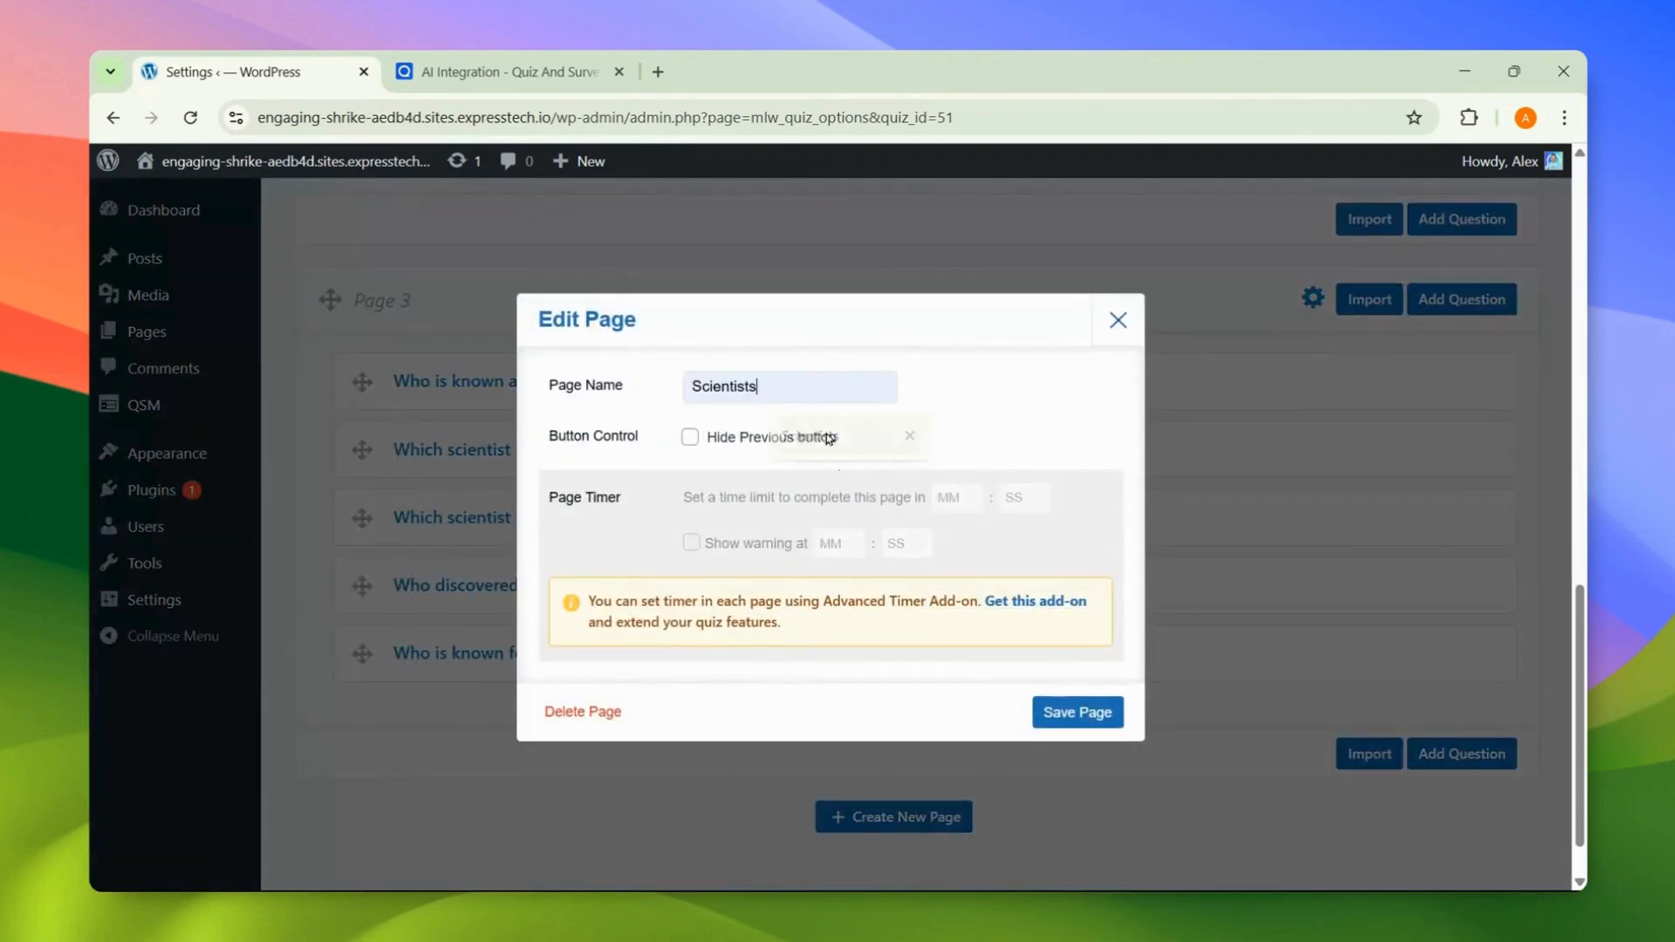
{"action": "left_click", "coordinate": [1097, 715]}
{"action": "scroll", "coordinate": [1099, 716], "scroll_direction": "up", "scroll_amount": 6}
Step: Rename Page 2 to 'Human Body' and save it
{"action": "left_click", "coordinate": [1312, 287]}
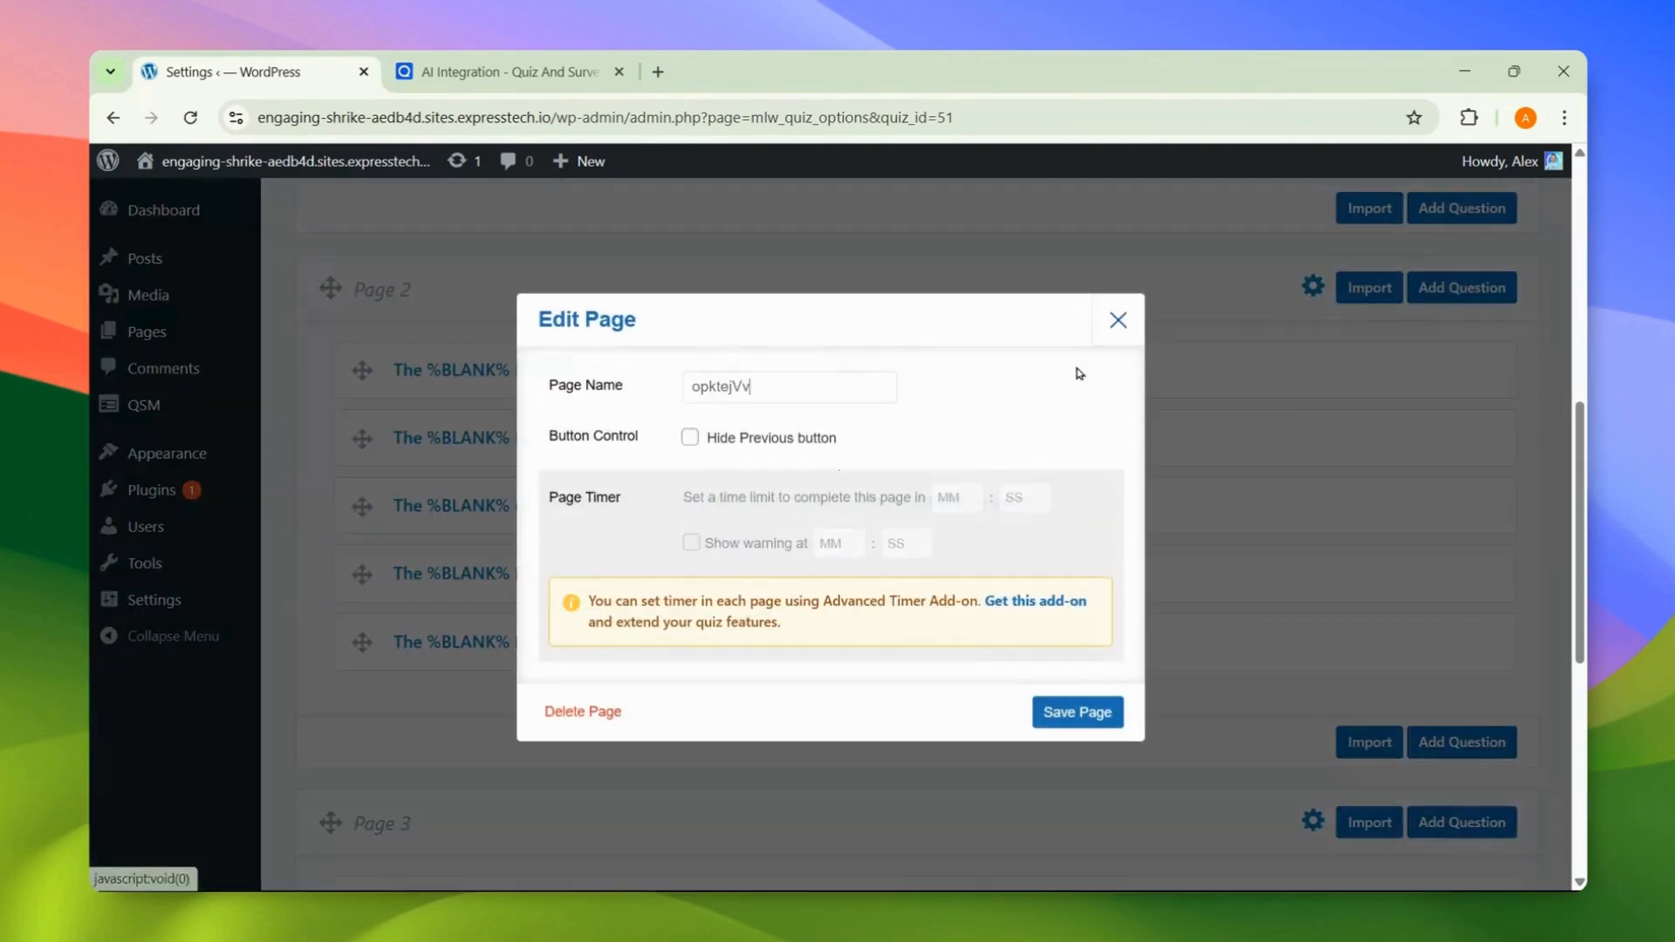
{"action": "key", "text": "ctrl+a"}
{"action": "type", "text": "Hu"}
{"action": "left_click", "coordinate": [898, 432]}
{"action": "left_click", "coordinate": [1065, 713]}
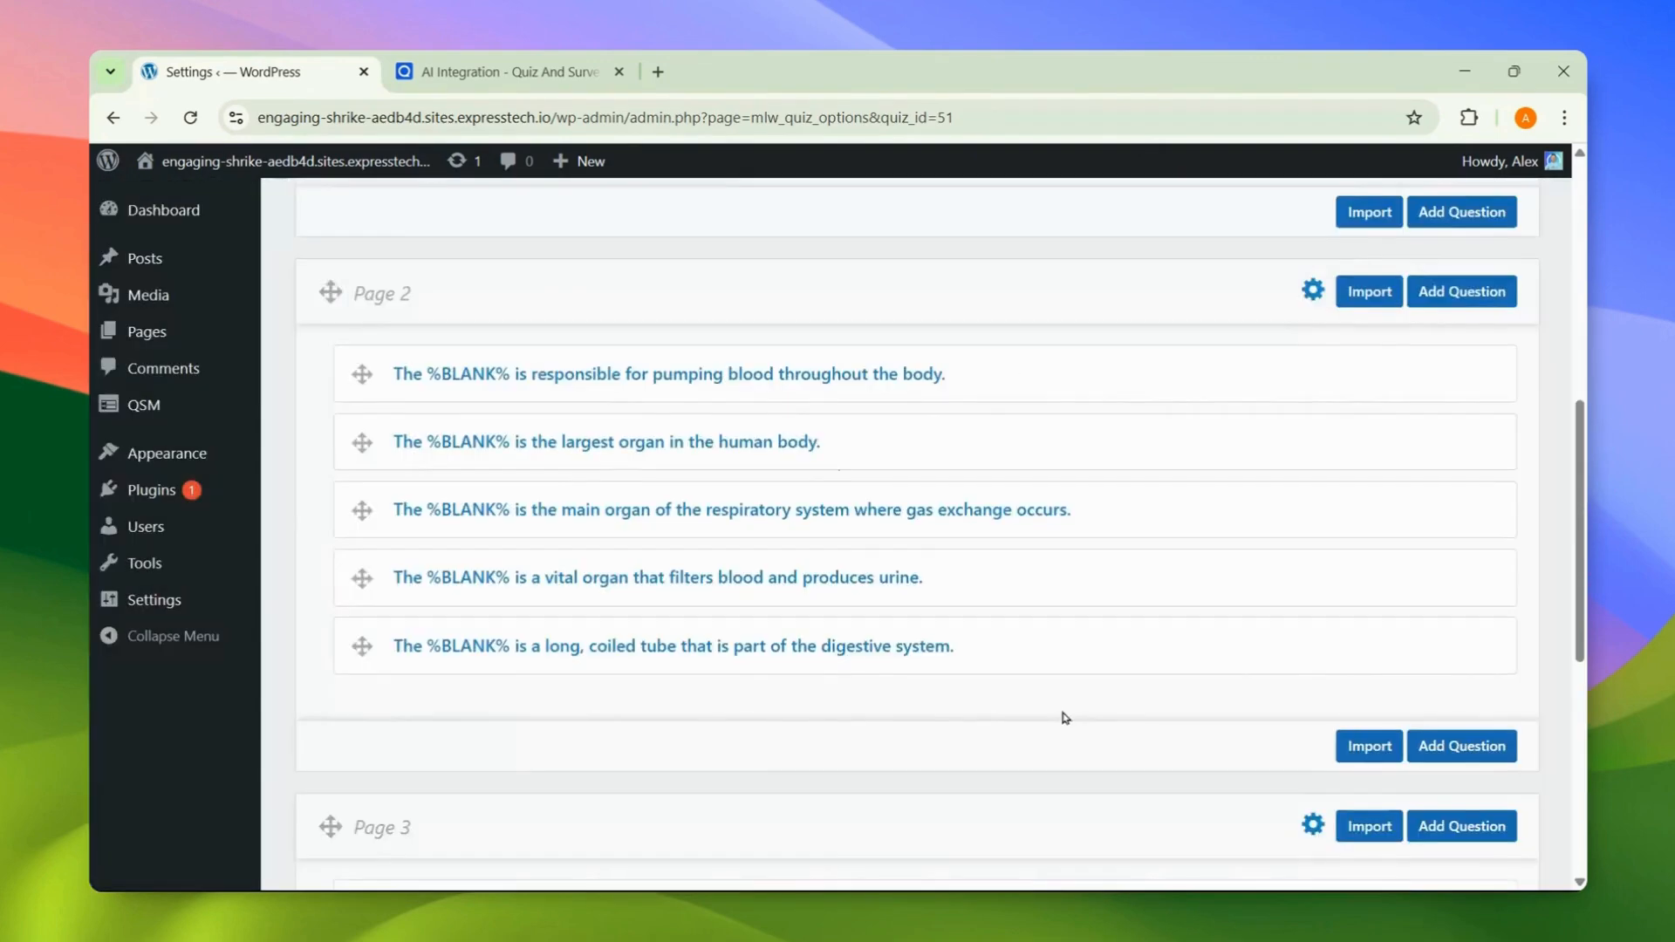
{"action": "scroll", "coordinate": [1064, 707], "scroll_direction": "up", "scroll_amount": 6}
Step: Rename Page 1 to 'Space and time' and save it
{"action": "left_click", "coordinate": [1312, 322]}
{"action": "key", "text": "ctrl+a"}
{"action": "type", "text": "Space"}
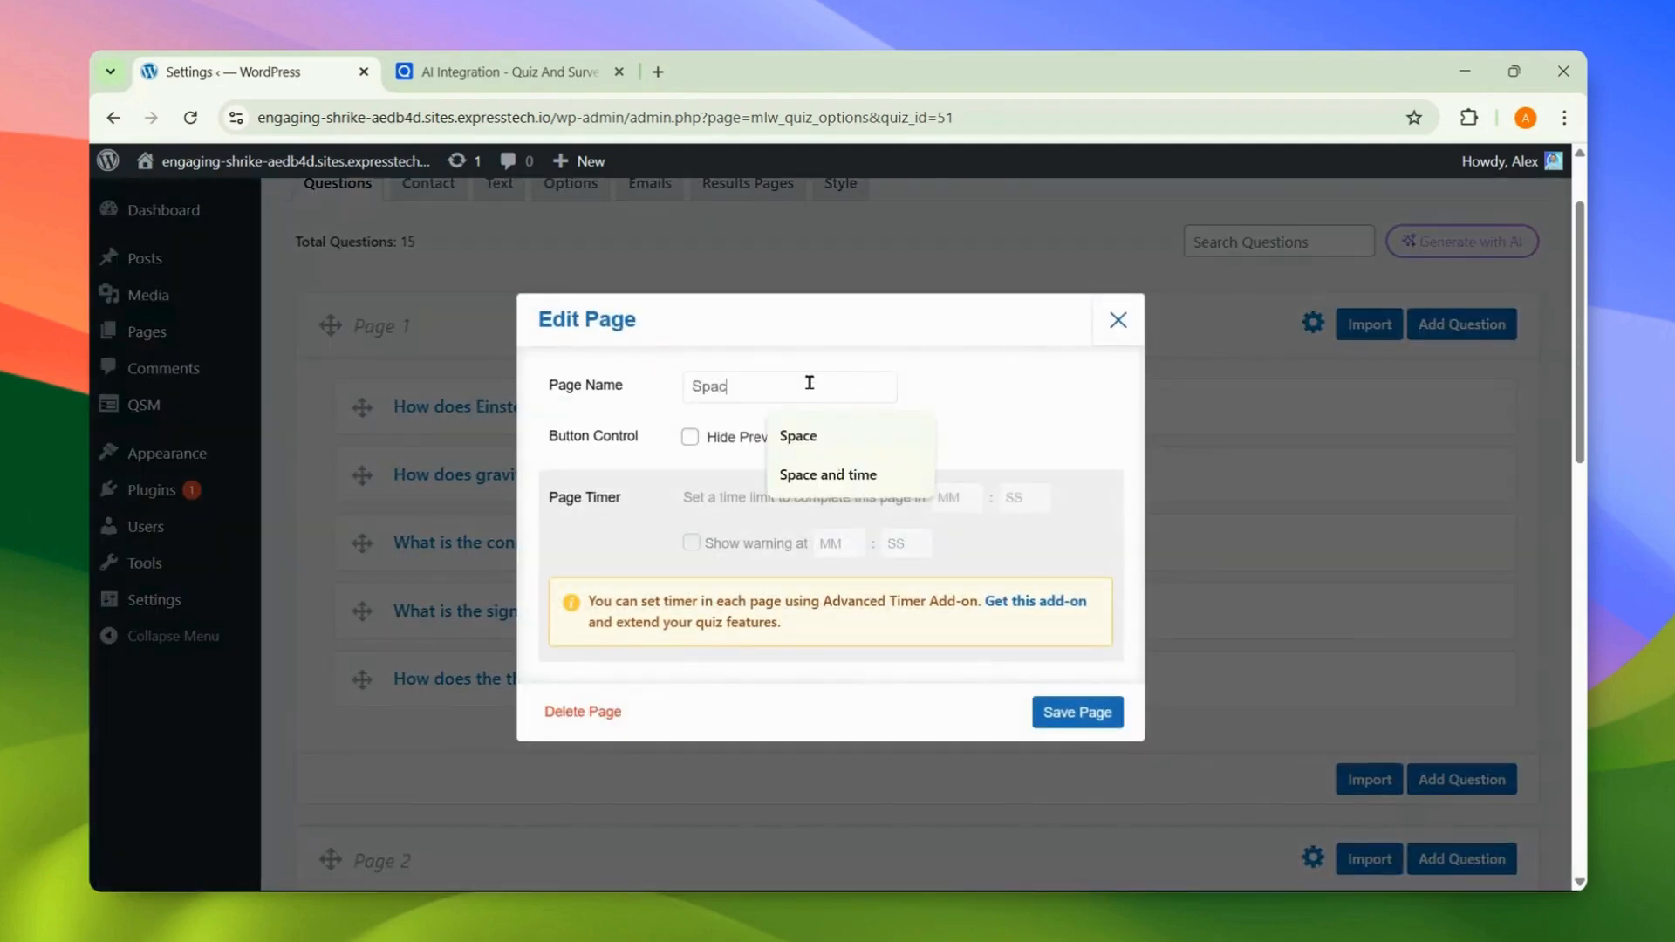
{"action": "left_click", "coordinate": [812, 475]}
{"action": "left_click", "coordinate": [1095, 714]}
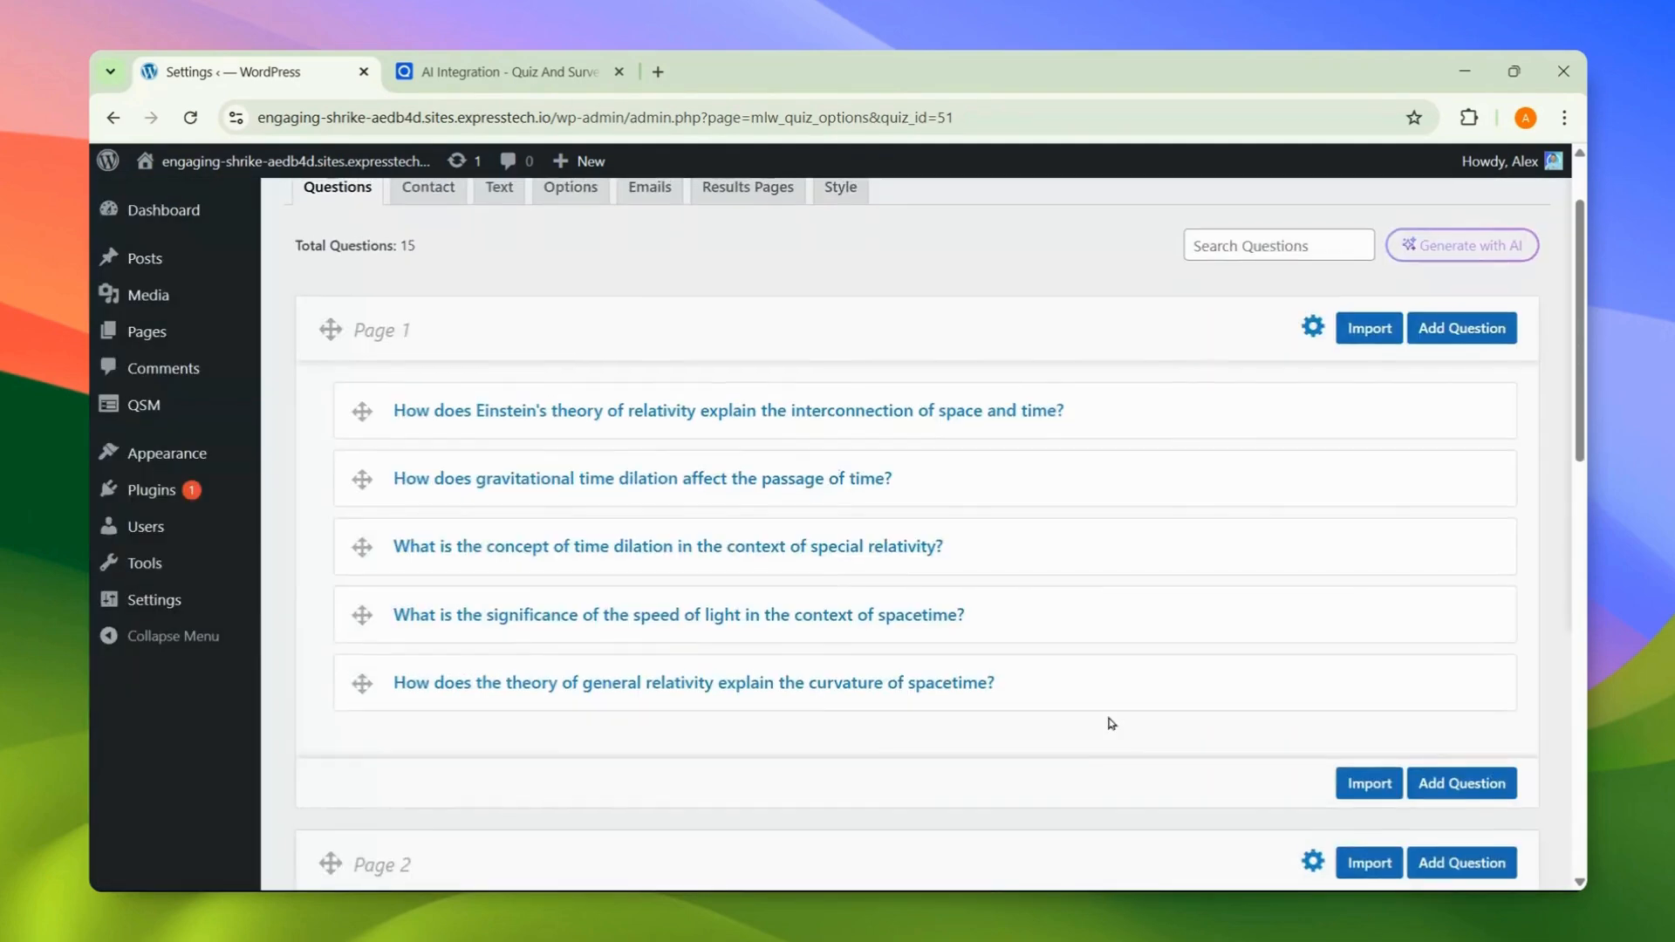
{"action": "scroll", "coordinate": [1111, 723], "scroll_direction": "up", "scroll_amount": 2}
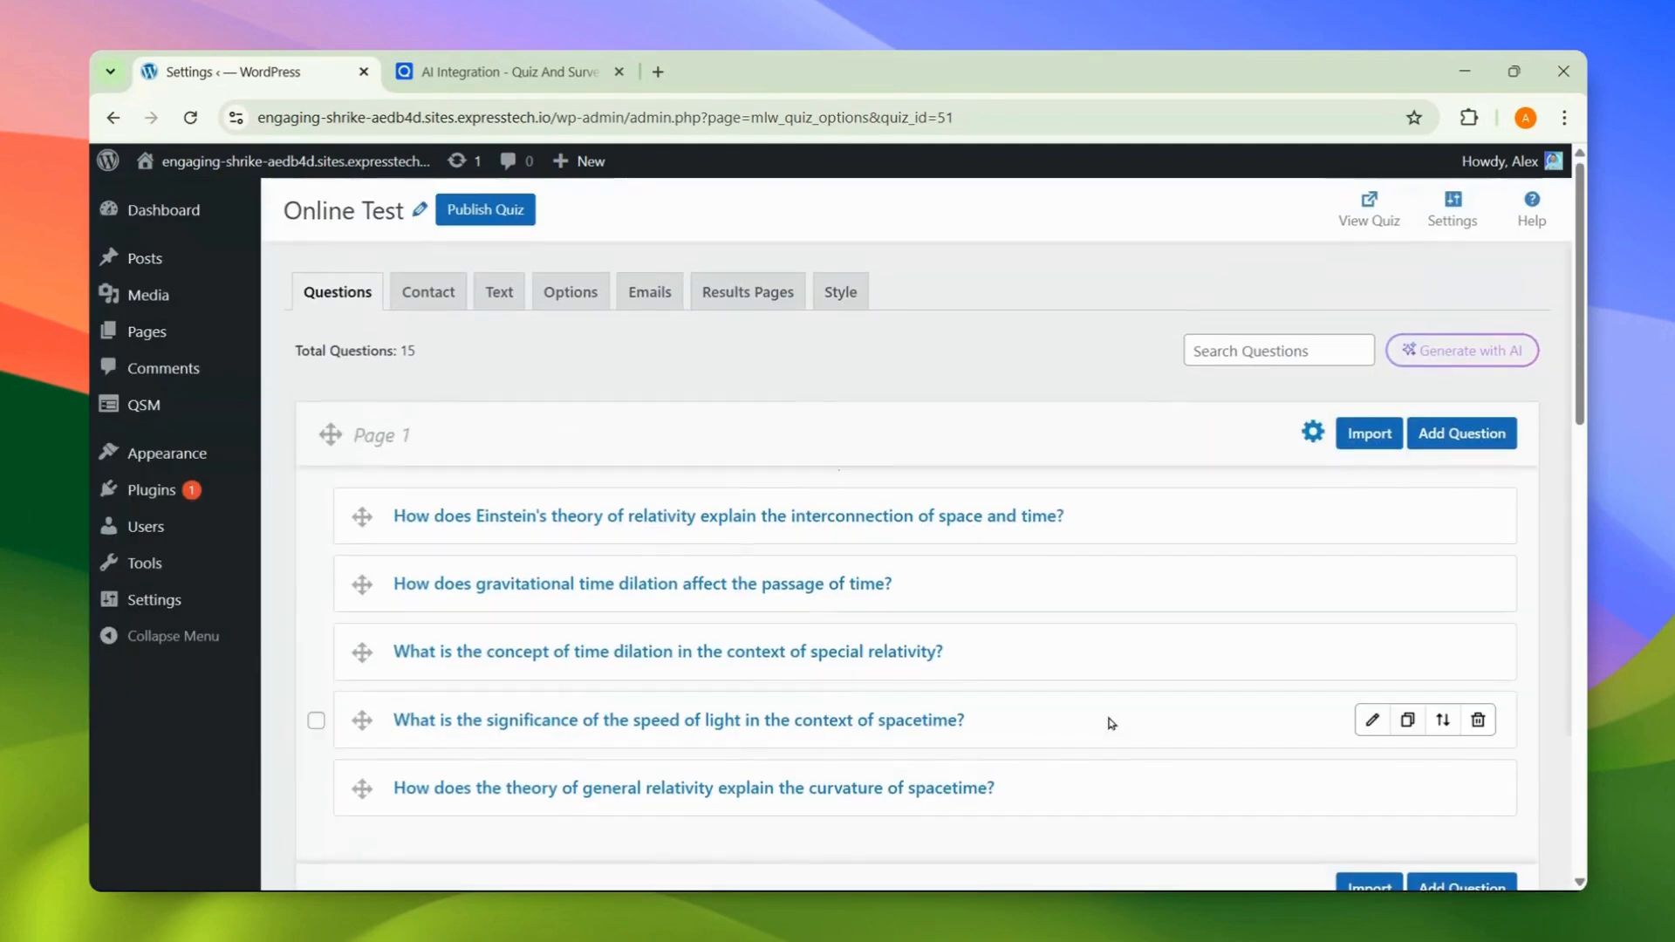
Step: Publish the Online Test quiz and view it in a new tab
{"action": "left_click", "coordinate": [506, 224]}
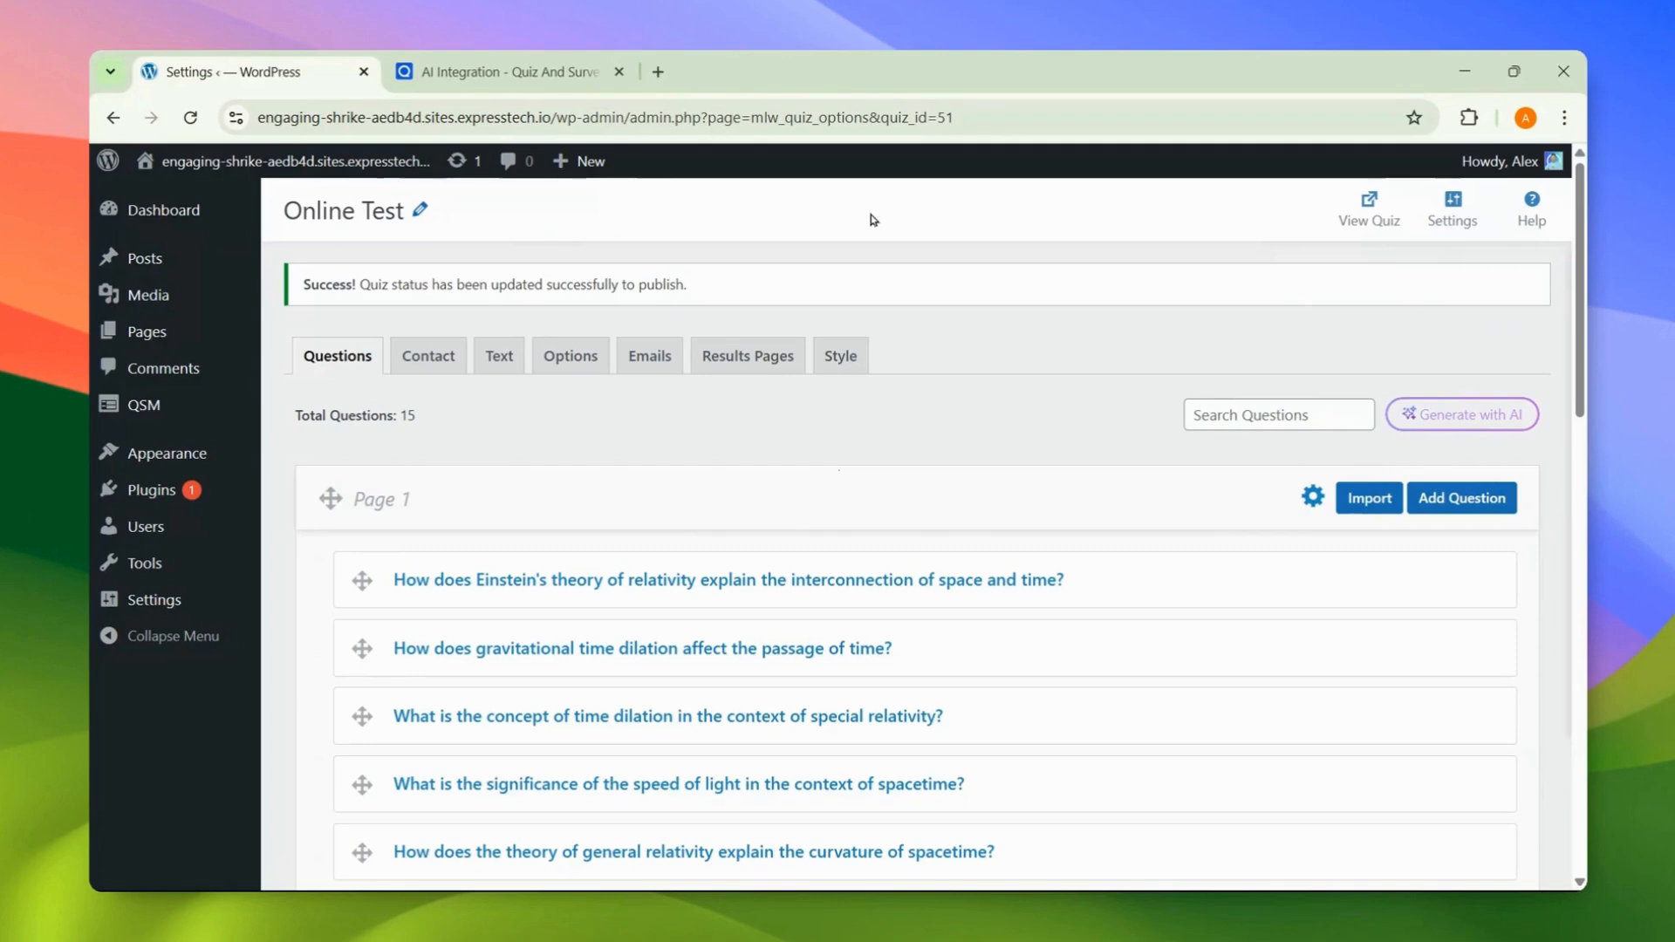
{"action": "left_click", "coordinate": [1357, 208]}
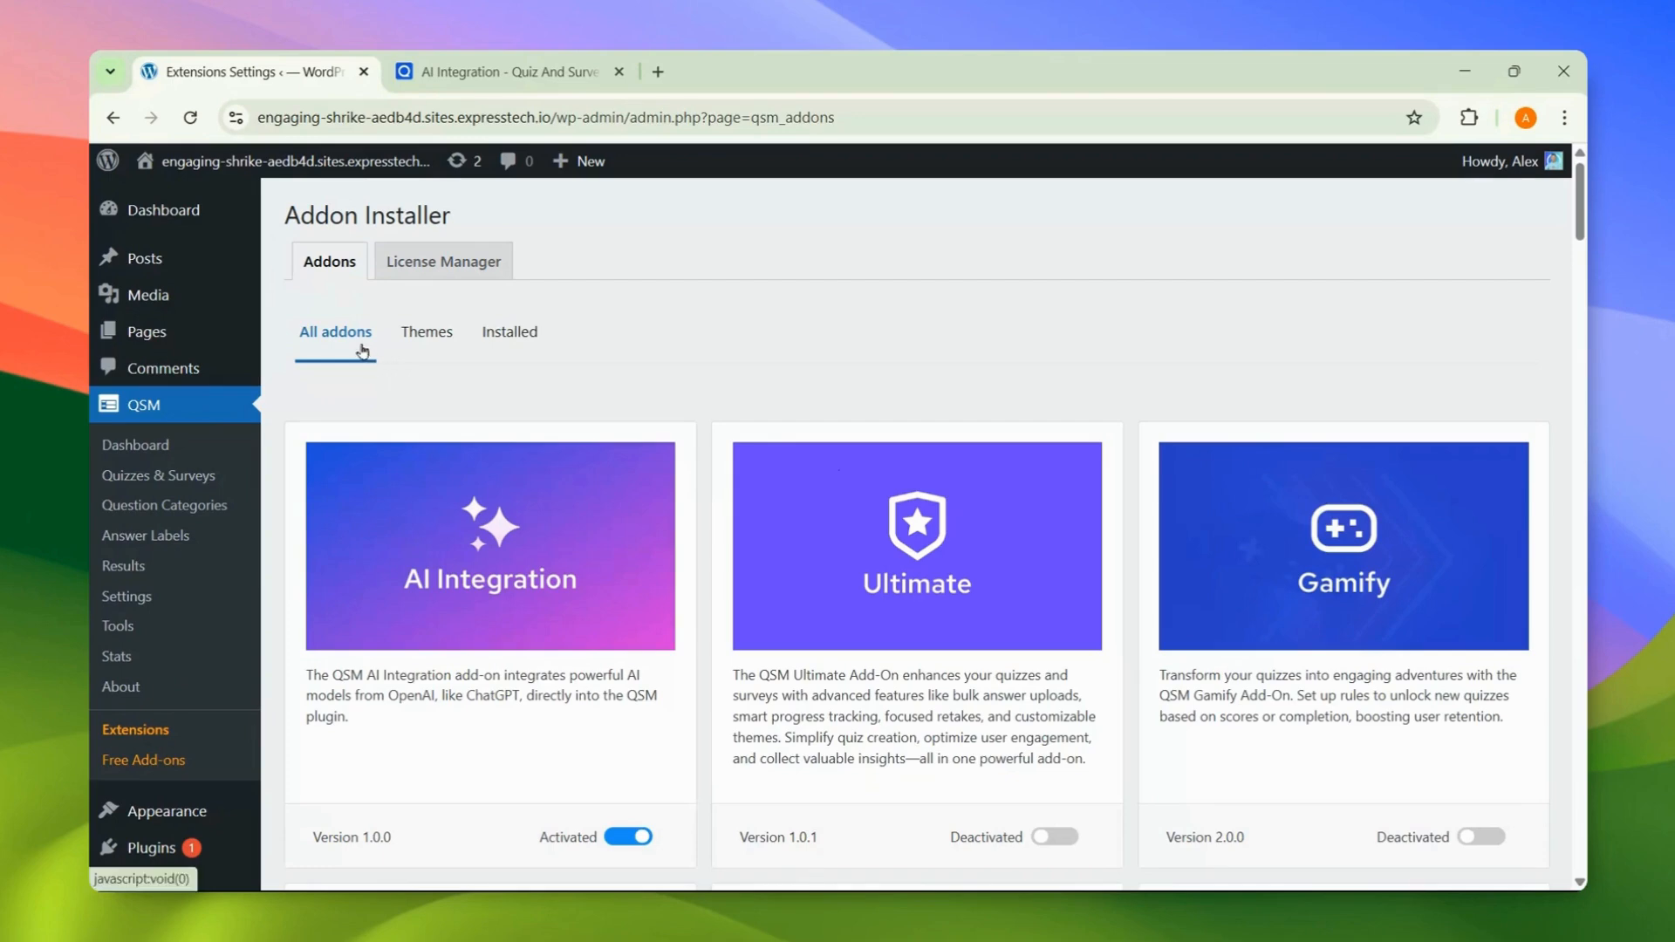
Step: In the installed AI Integration addon's settings, enable OpenAI and clear the API key field
{"action": "left_click", "coordinate": [500, 342]}
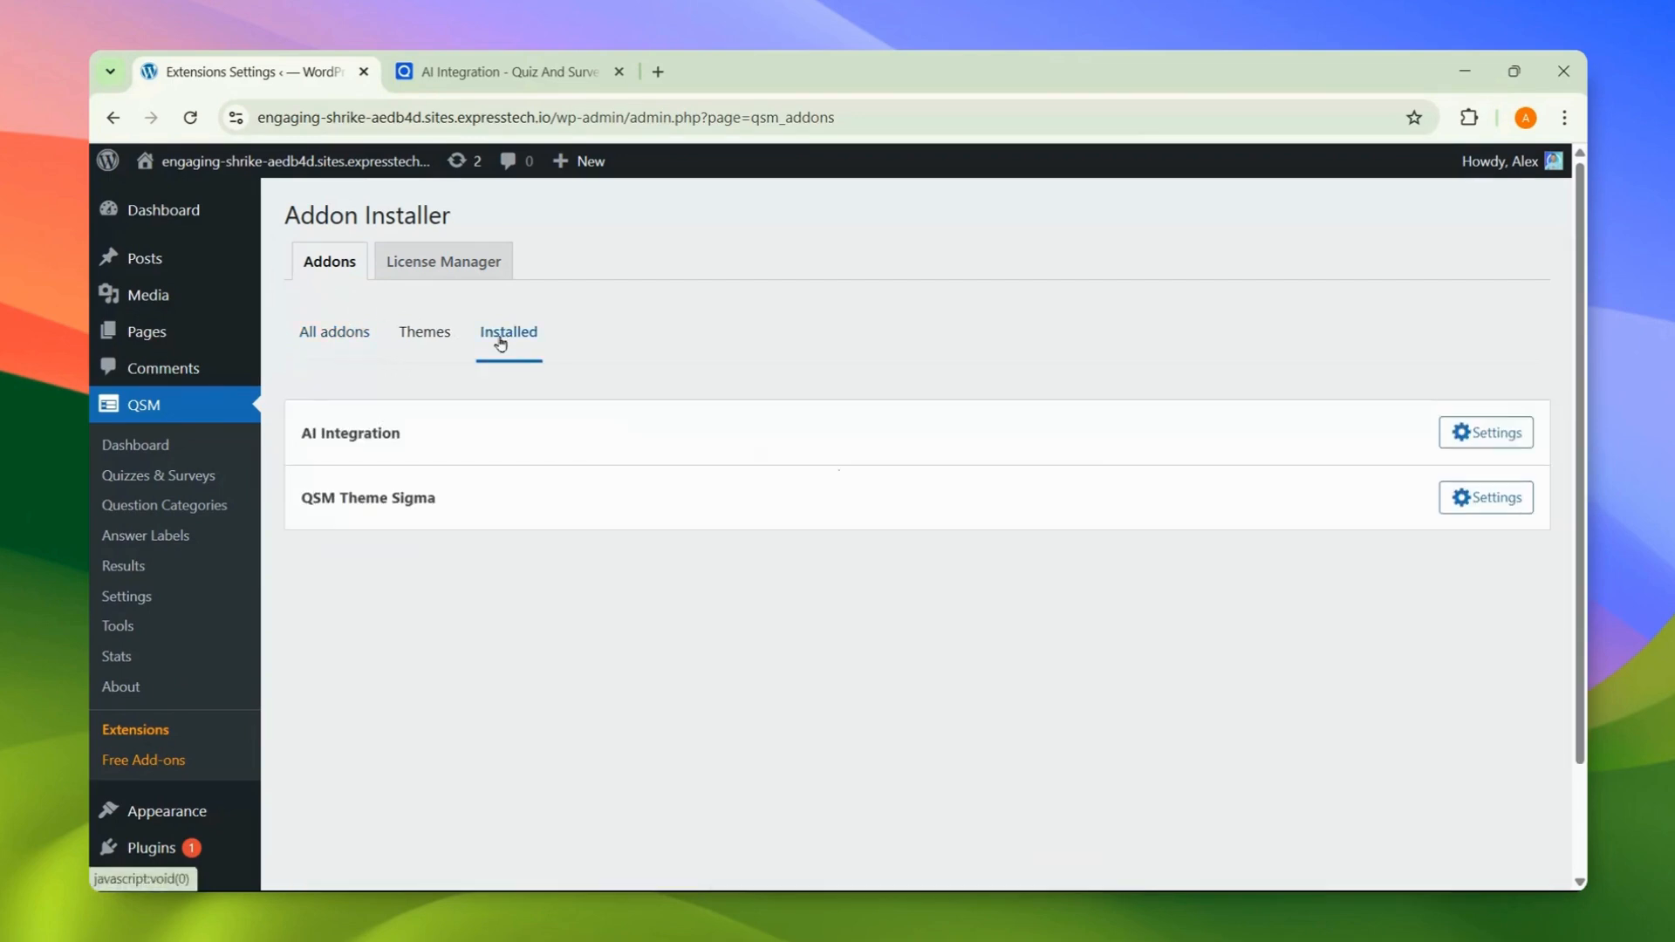
{"action": "left_click", "coordinate": [1470, 434]}
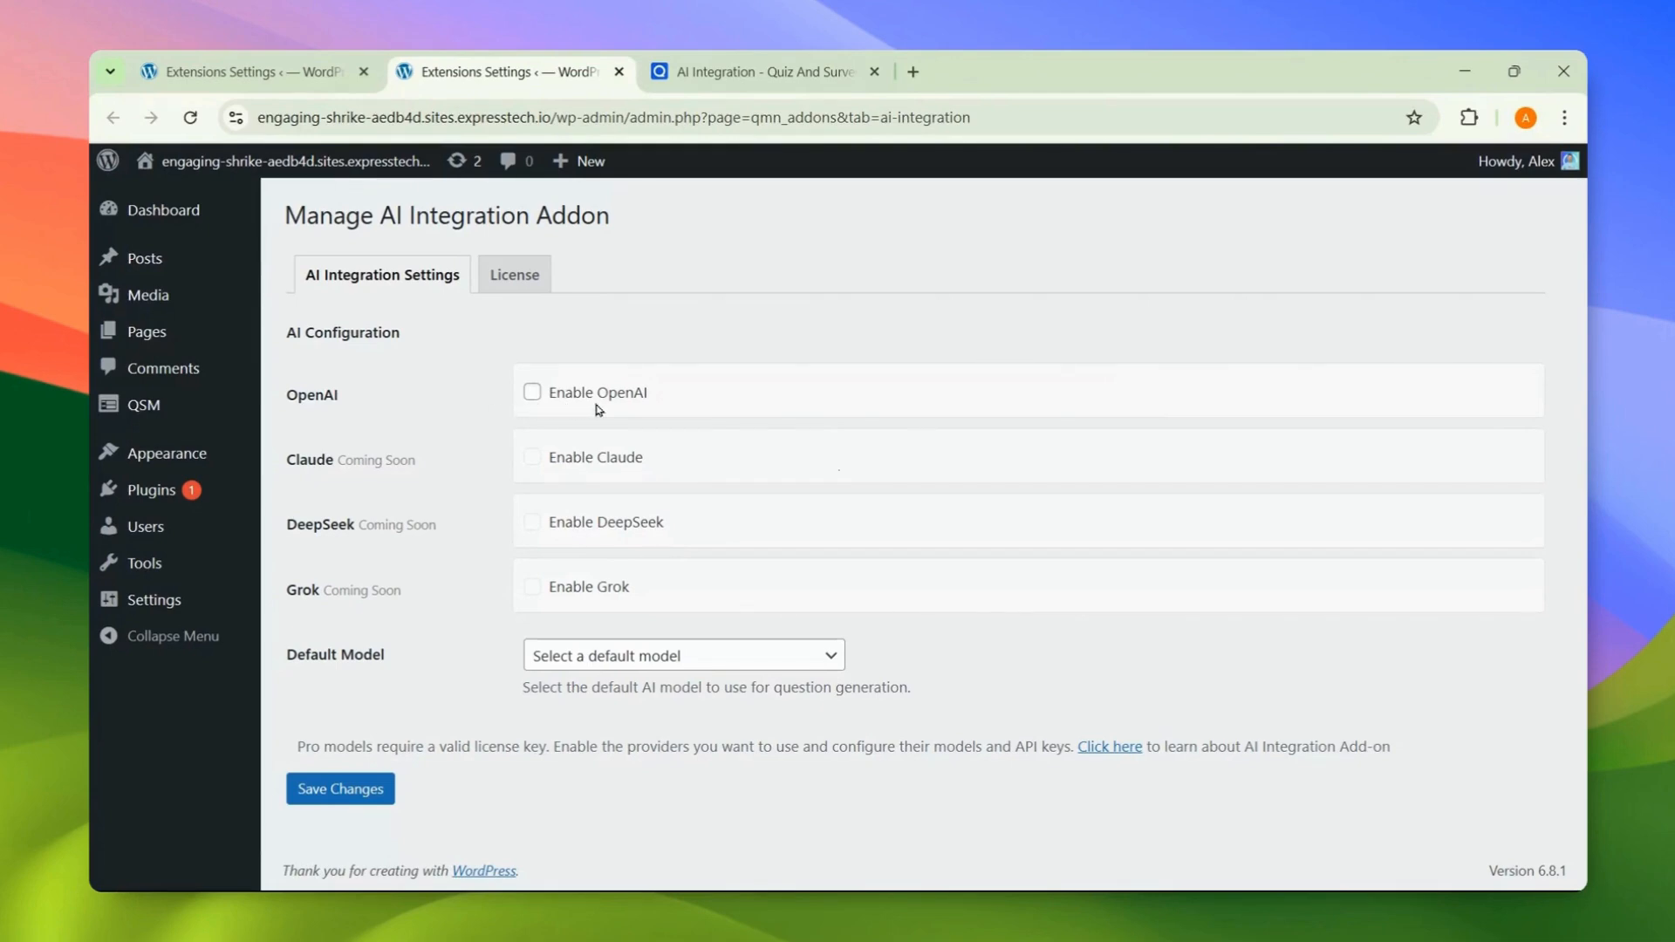
{"action": "left_click", "coordinate": [532, 394]}
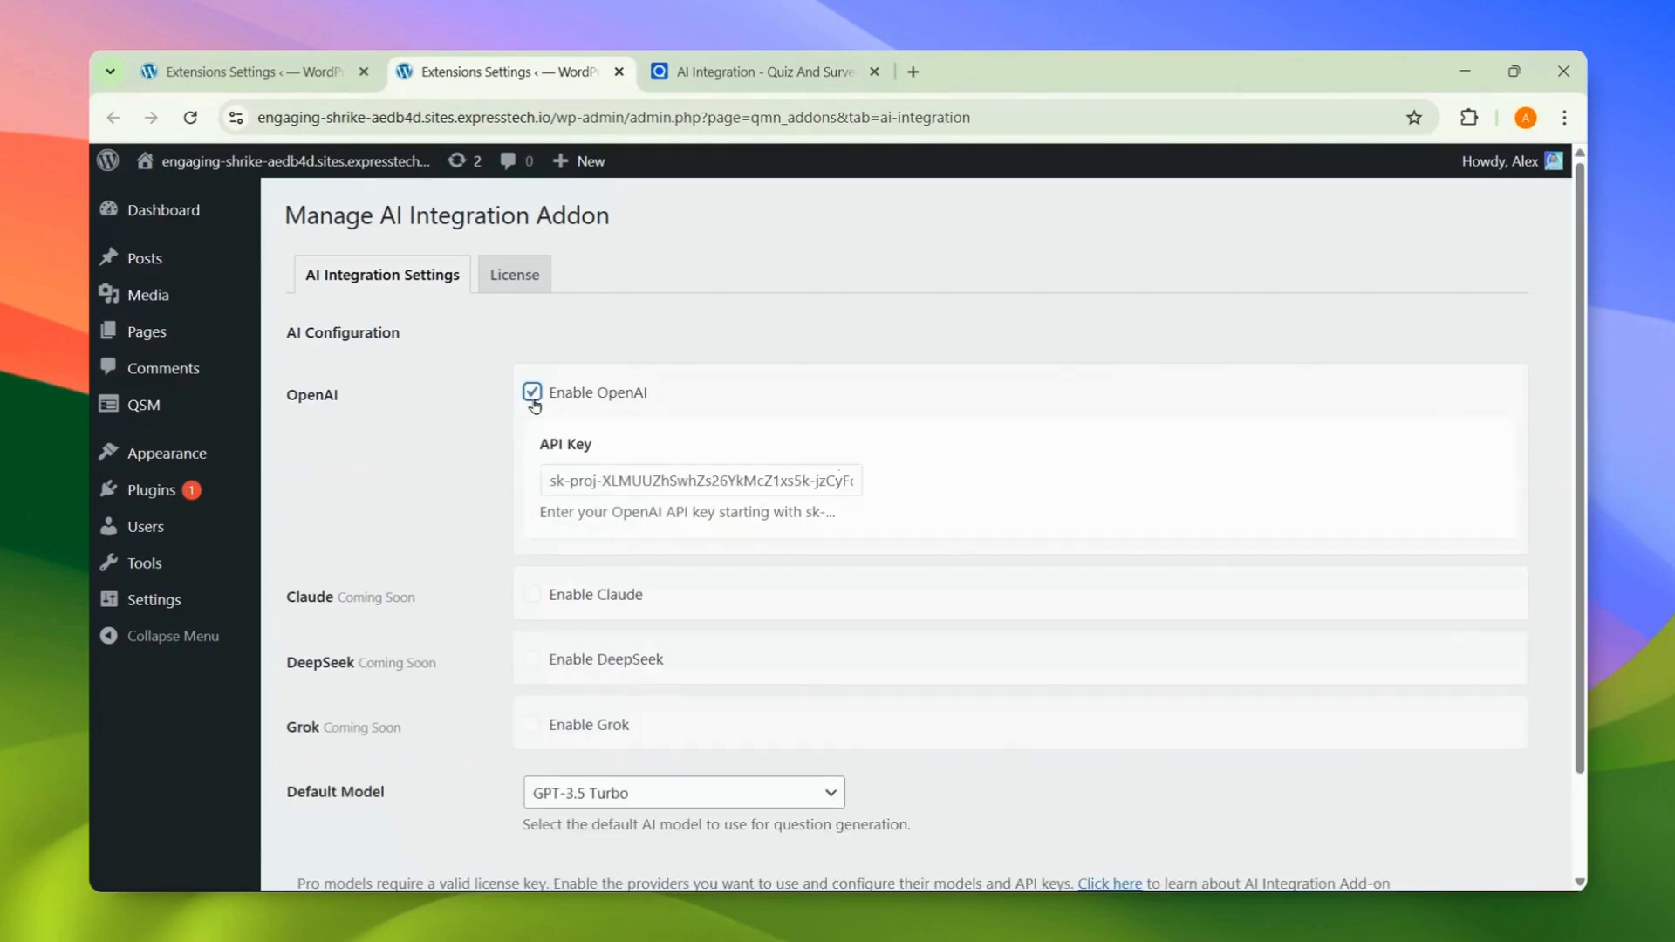
{"action": "triple_click", "coordinate": [582, 478]}
{"action": "key", "text": "BackSpace"}
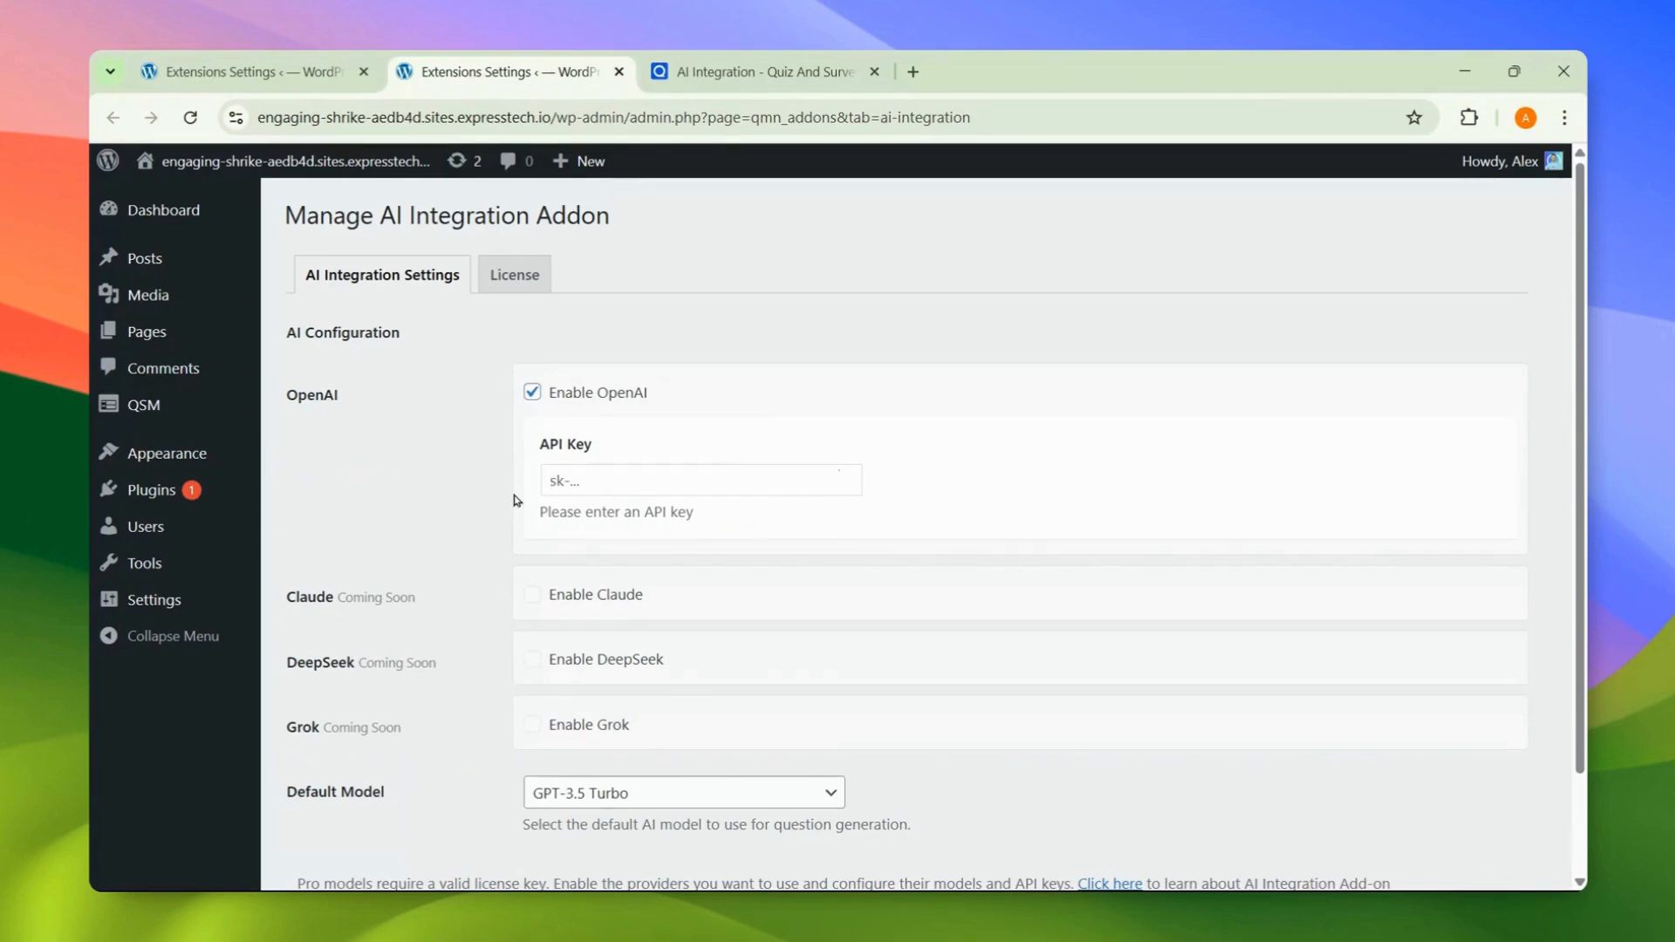
{"action": "left_click", "coordinate": [912, 71]}
Step: Find the OpenAI Platform site and sign in to it with a Google account
{"action": "type", "text": "open ai api key"}
{"action": "key", "text": "Return"}
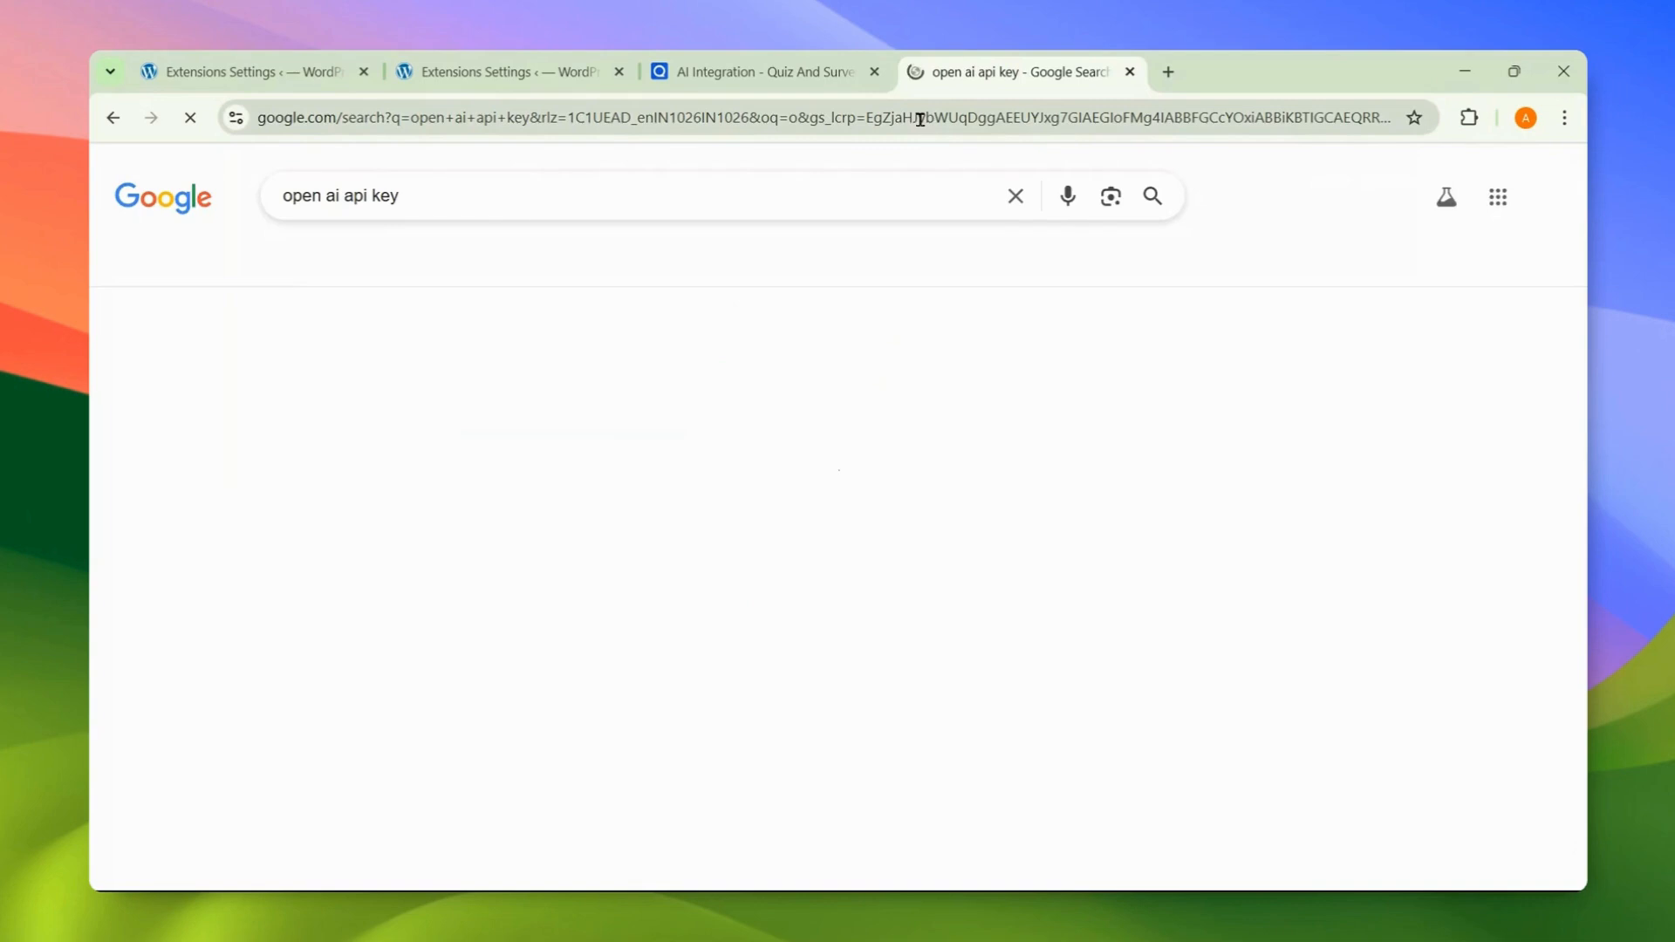
{"action": "left_click", "coordinate": [465, 375]}
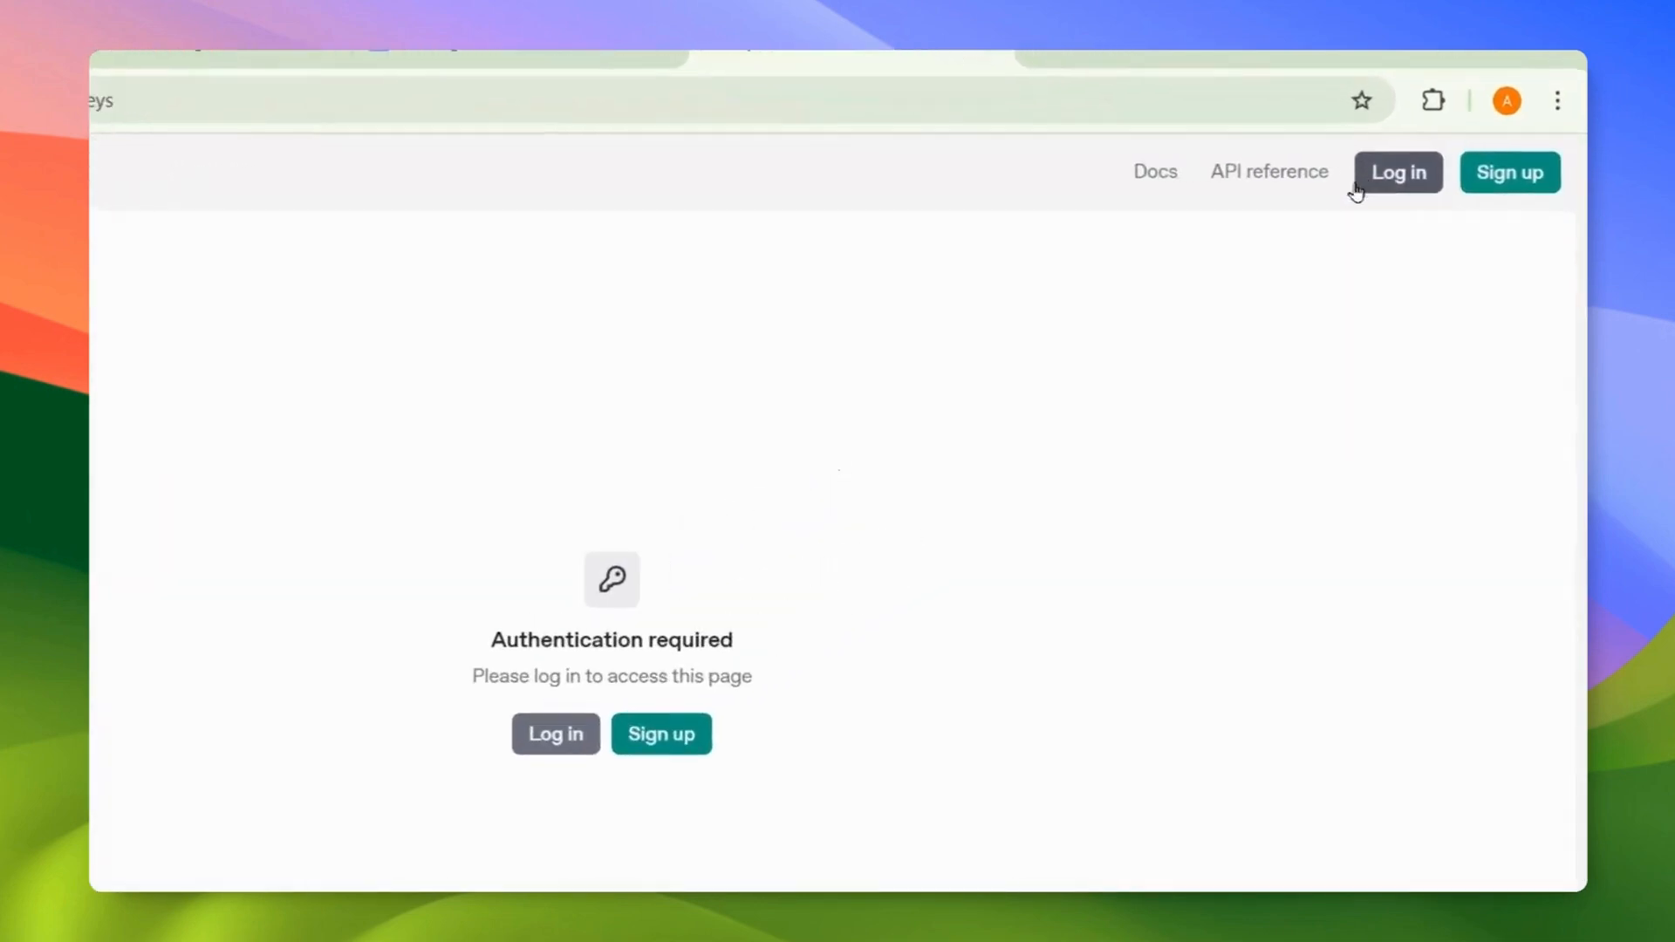
{"action": "left_click", "coordinate": [1358, 187]}
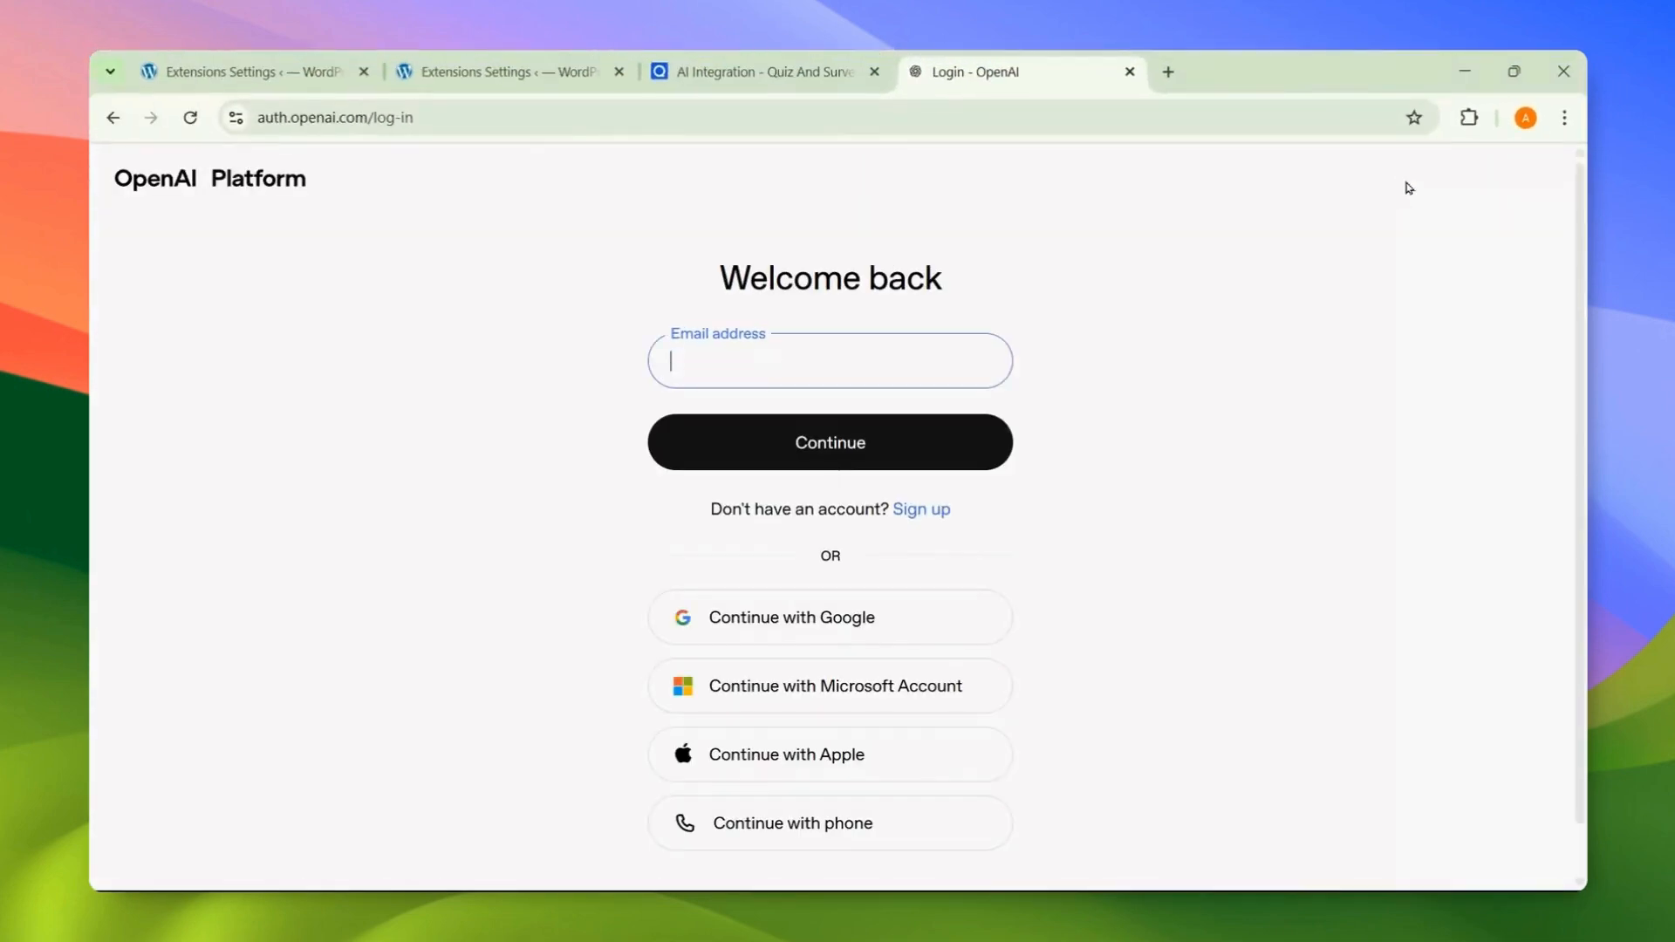
{"action": "left_click", "coordinate": [867, 613]}
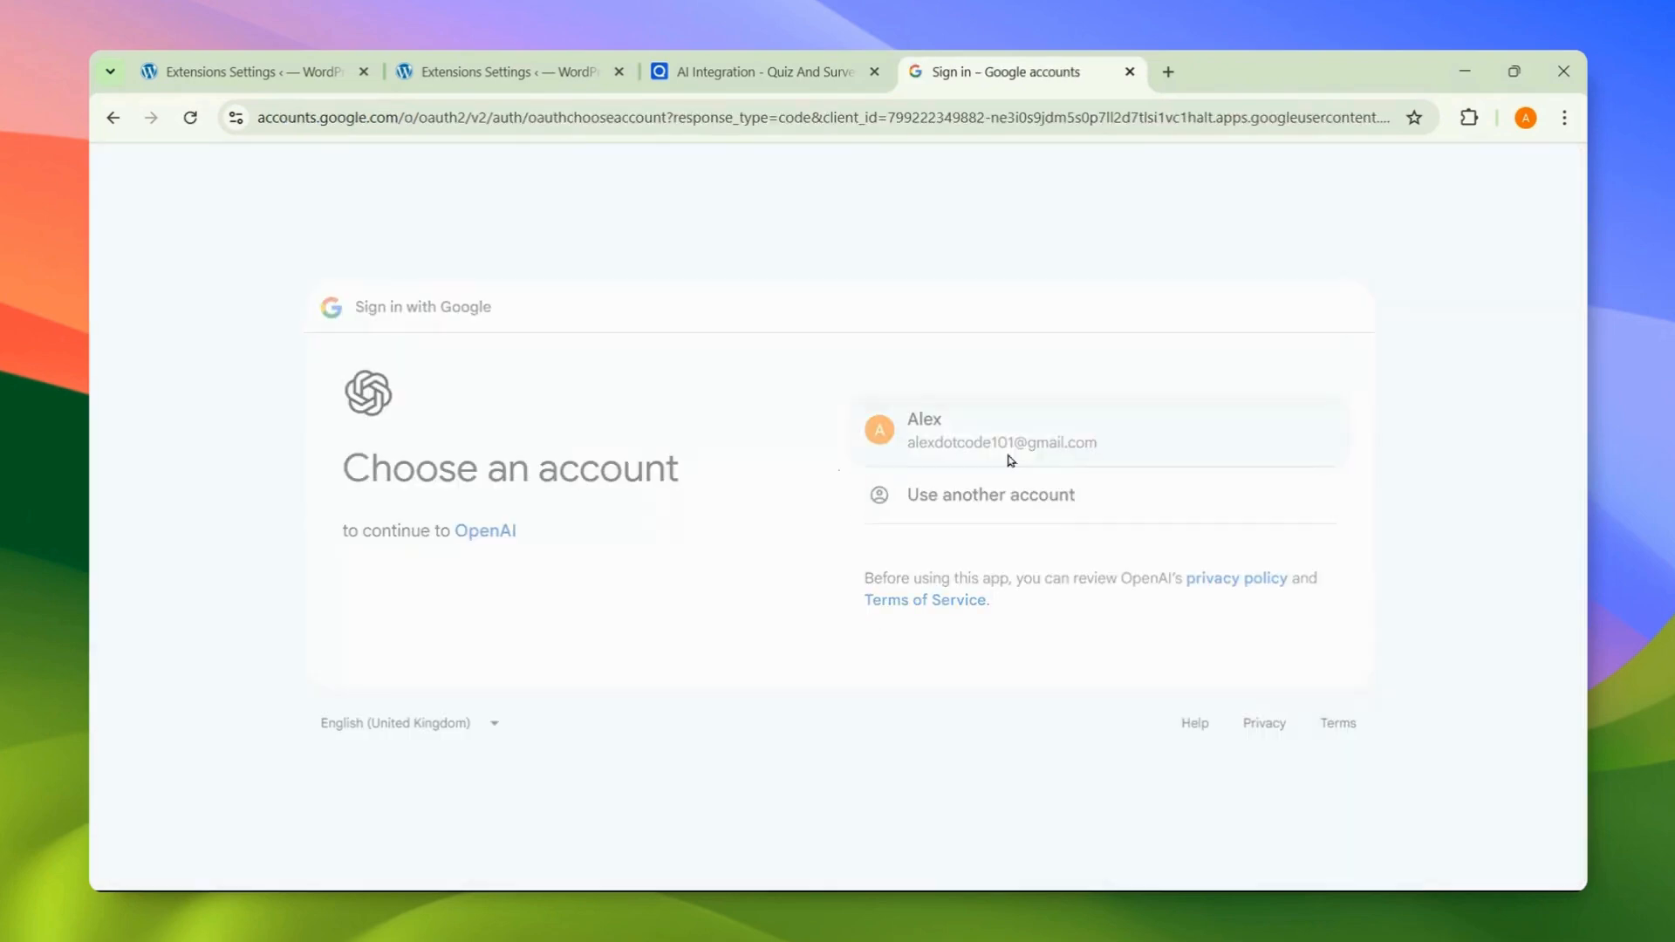
{"action": "left_click", "coordinate": [1009, 460]}
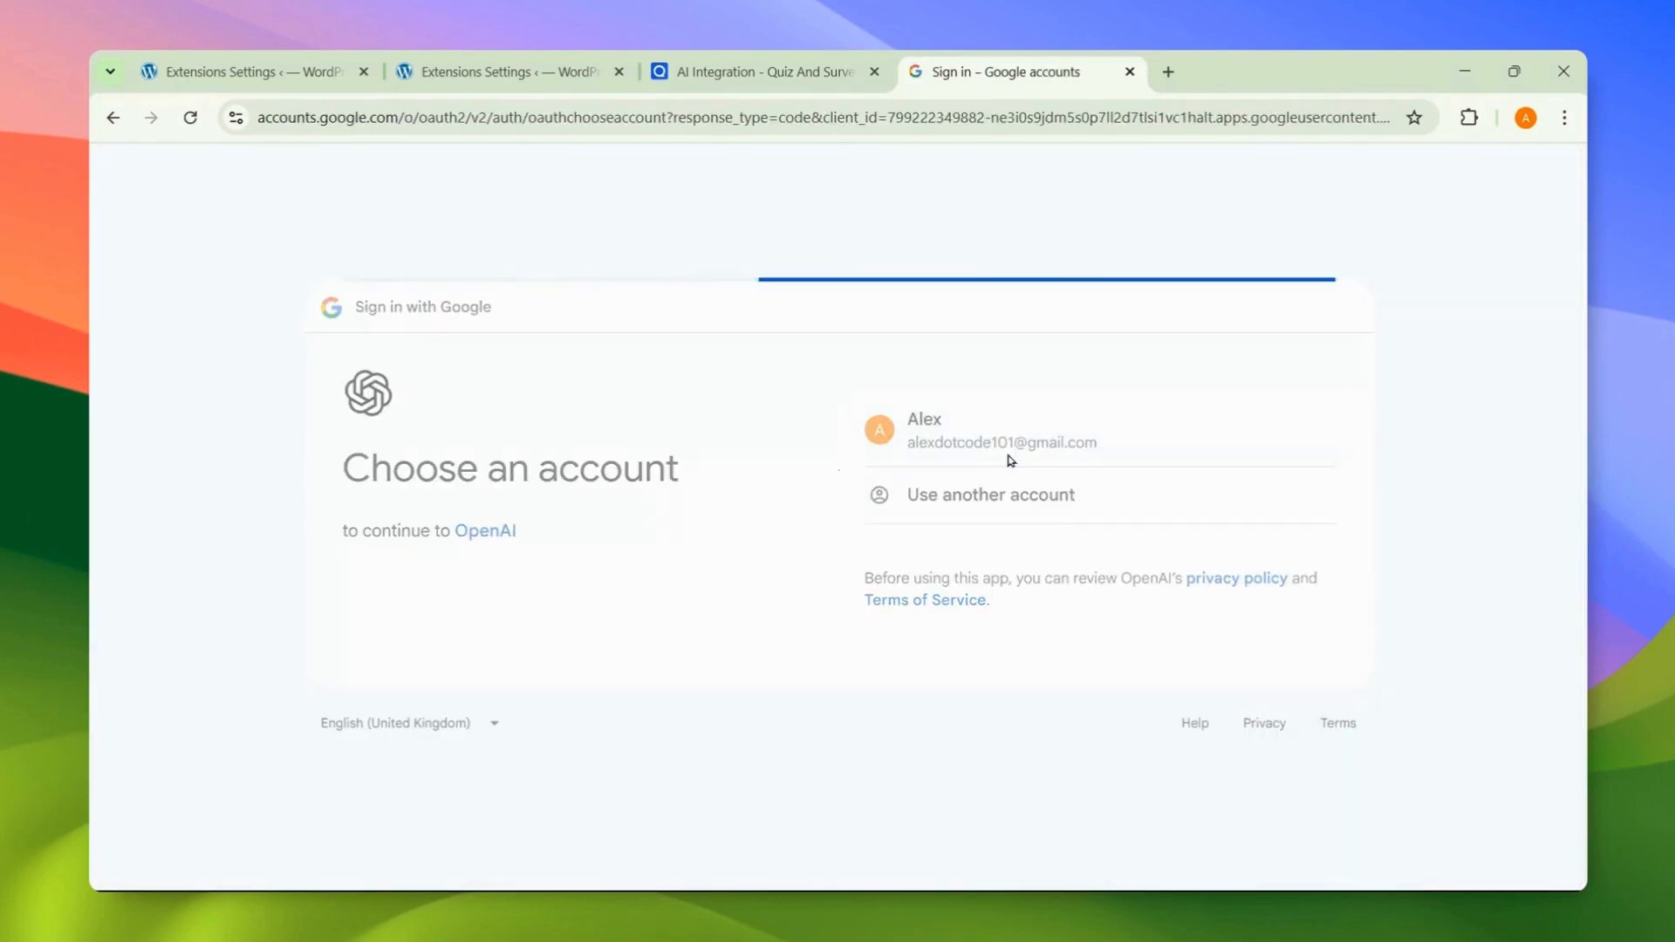
{"action": "left_click", "coordinate": [1182, 627]}
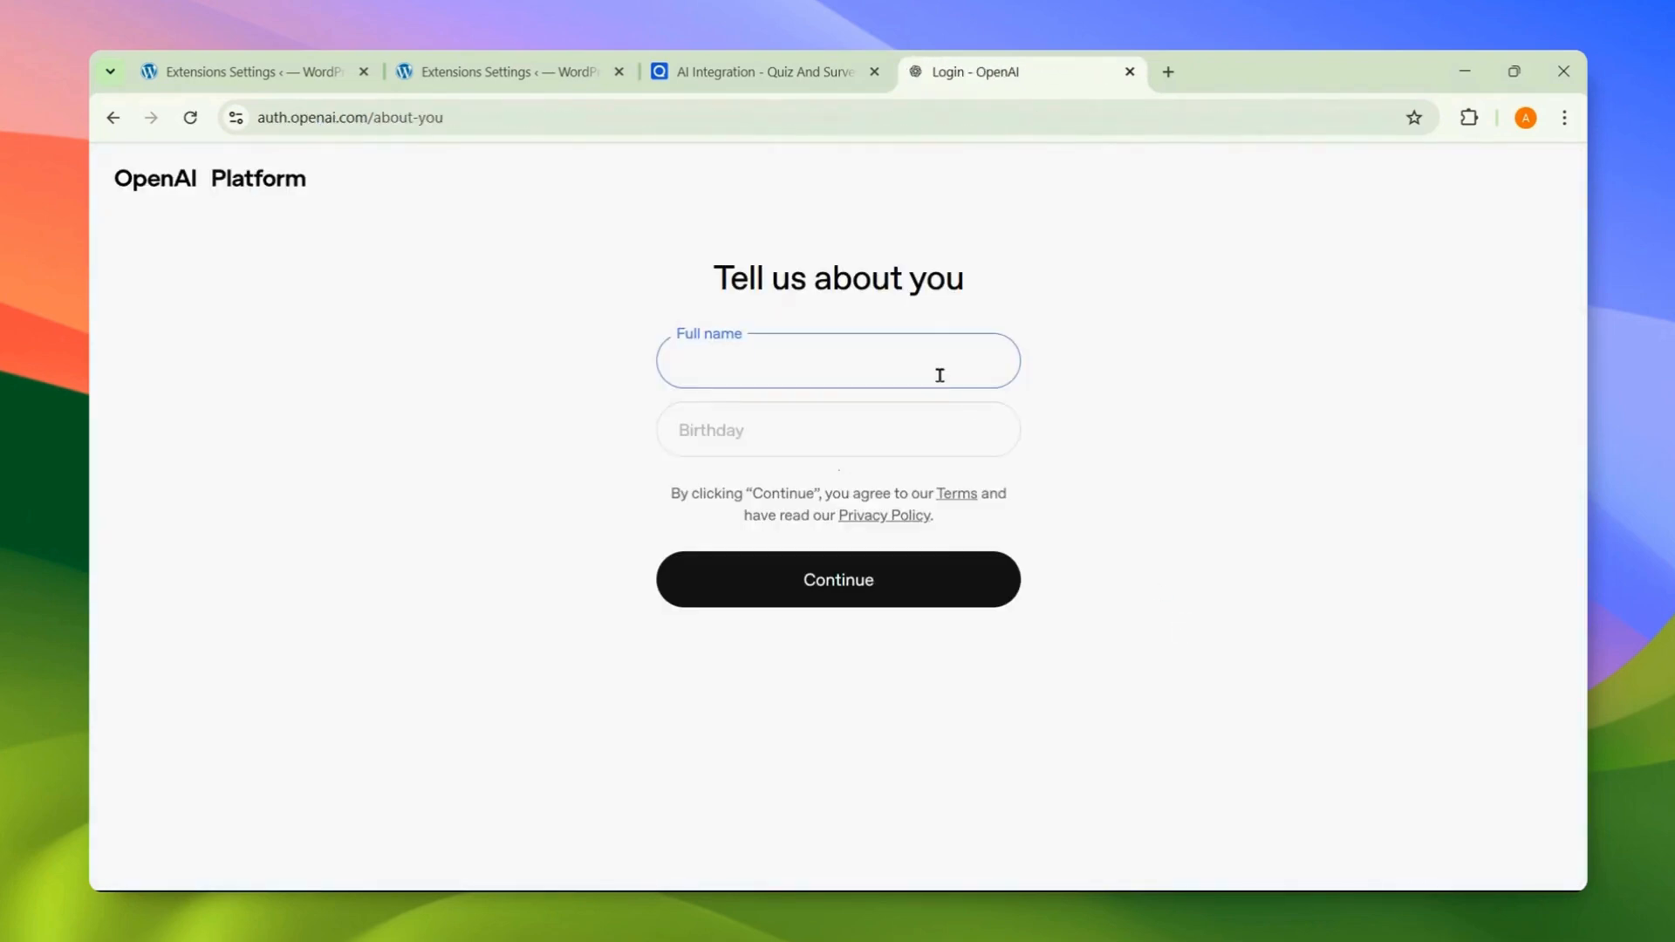
Step: Fill in the full name and birthday on the 'Tell us about you' page and continue
{"action": "type", "text": "Alex"}
{"action": "left_click", "coordinate": [934, 437]}
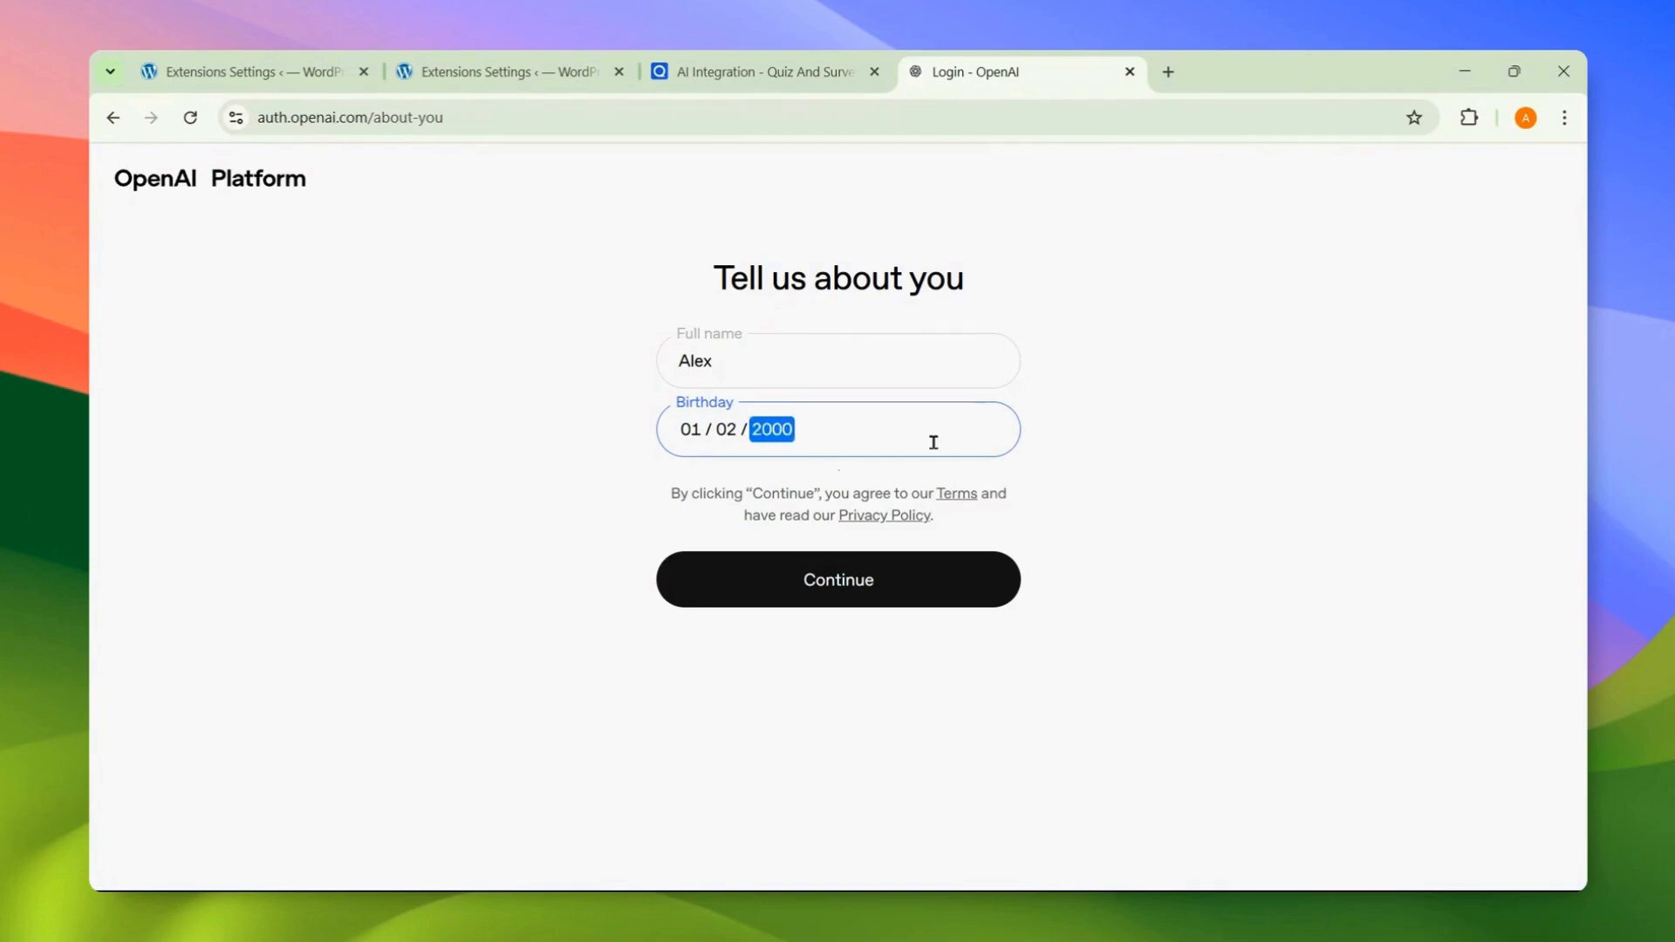
{"action": "left_click", "coordinate": [951, 571]}
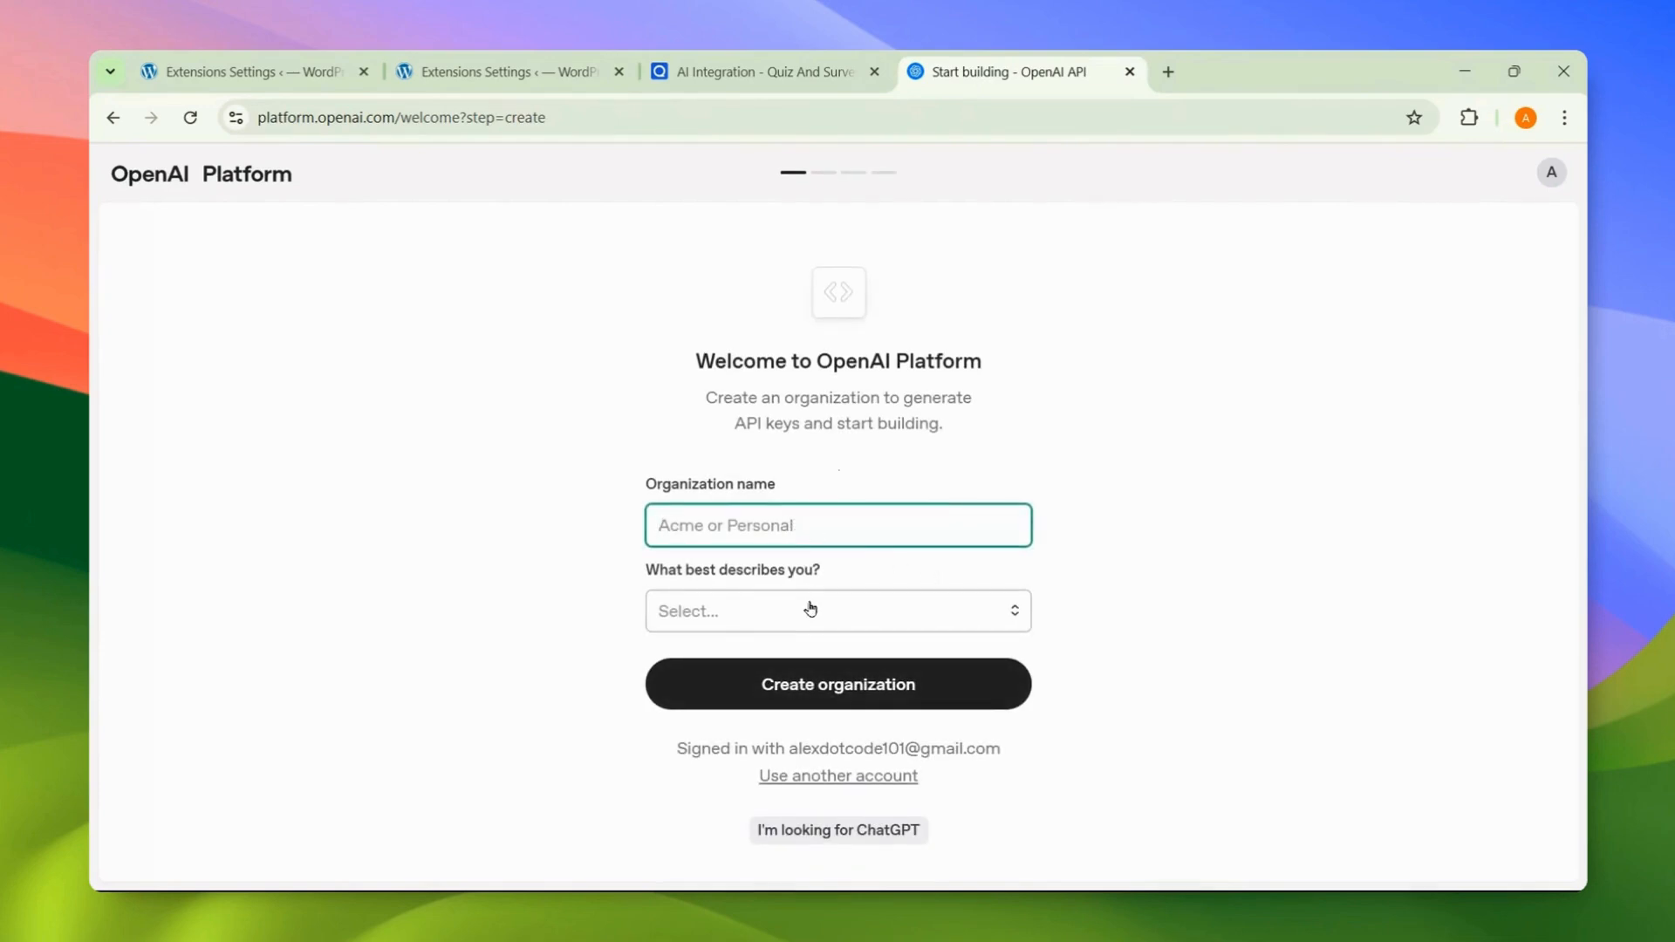
Step: Create the organization with the user's name, describing yourself as Somewhat technical
{"action": "type", "text": "Alex"}
{"action": "left_click", "coordinate": [778, 610]}
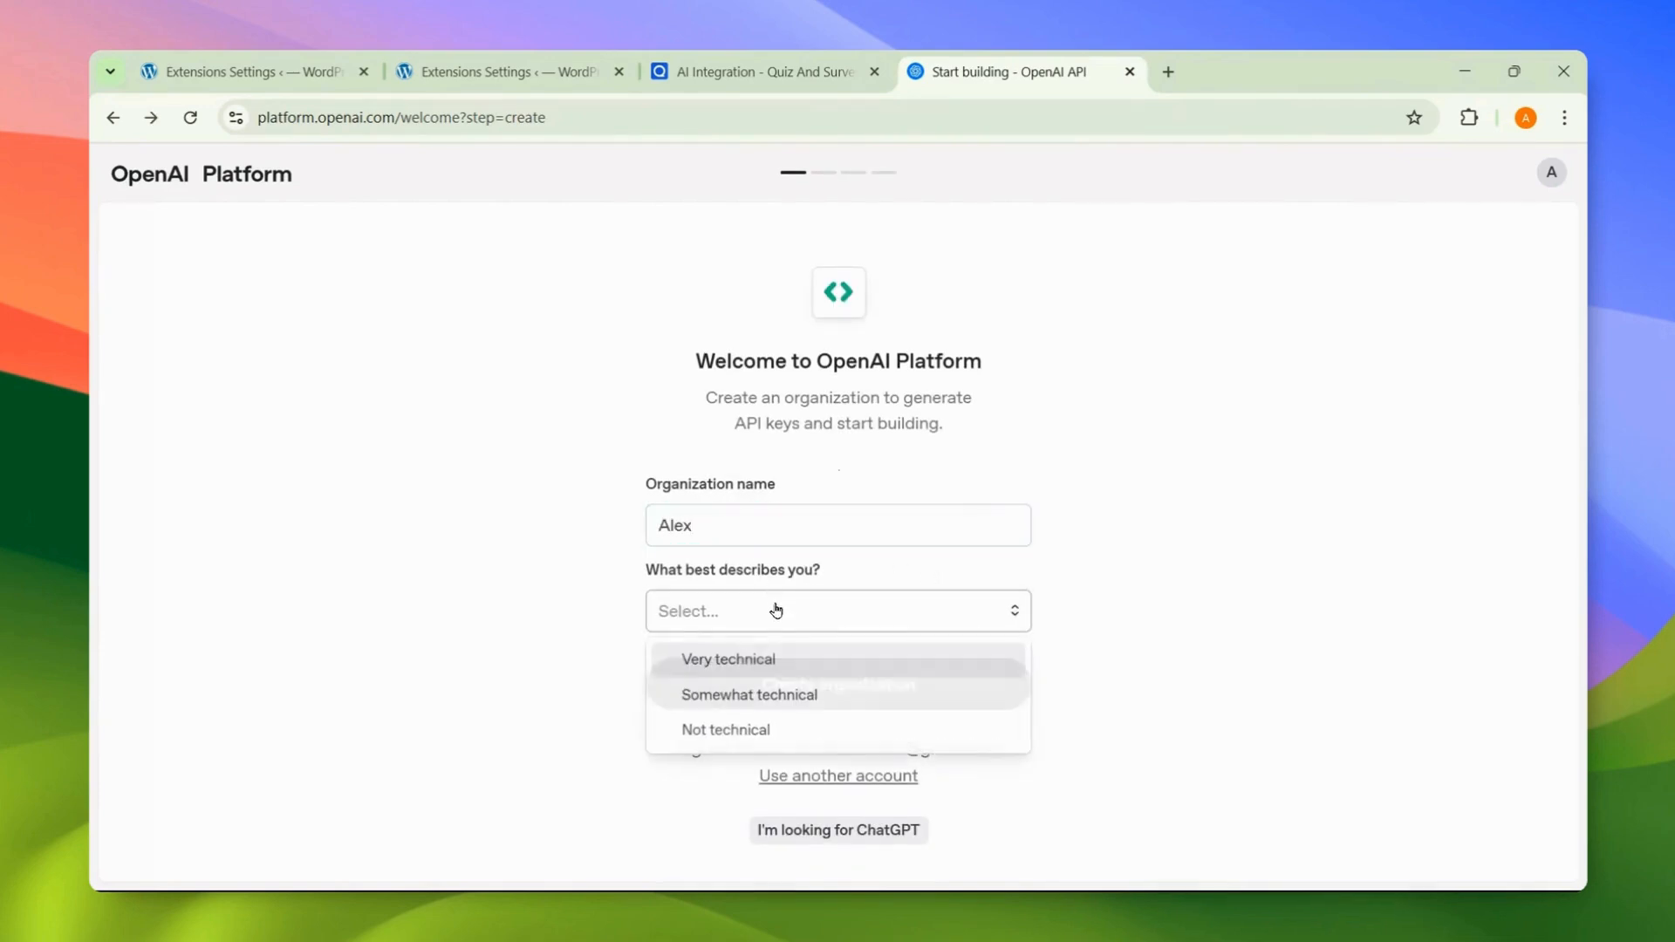
{"action": "left_click", "coordinate": [824, 694]}
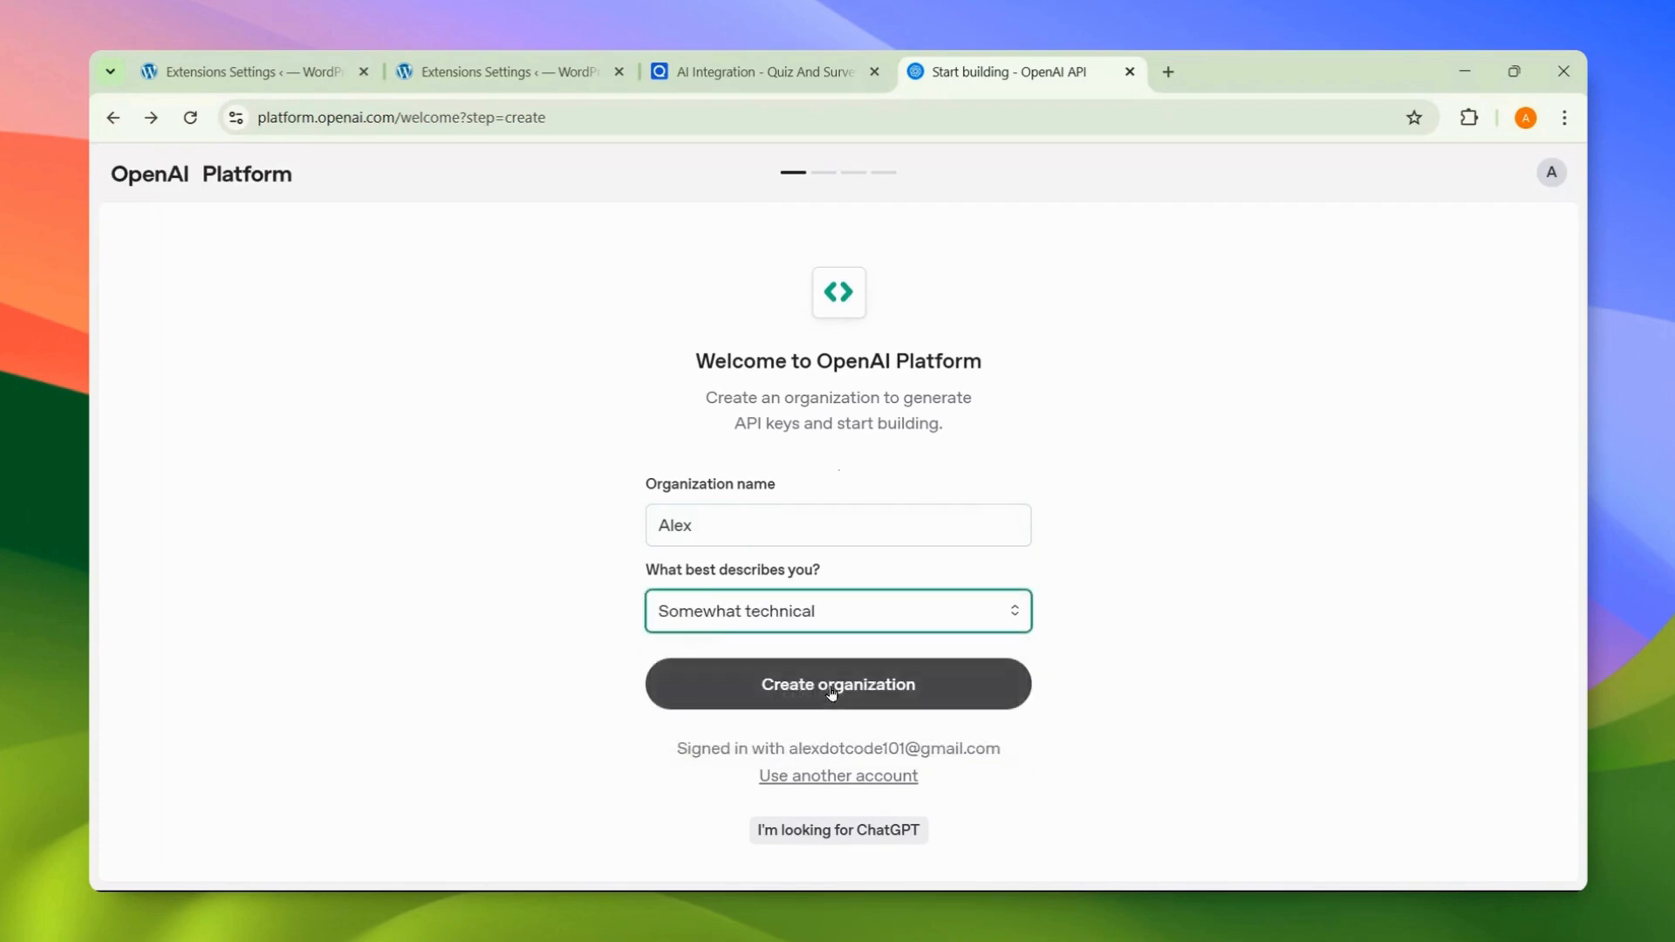
{"action": "left_click", "coordinate": [831, 689]}
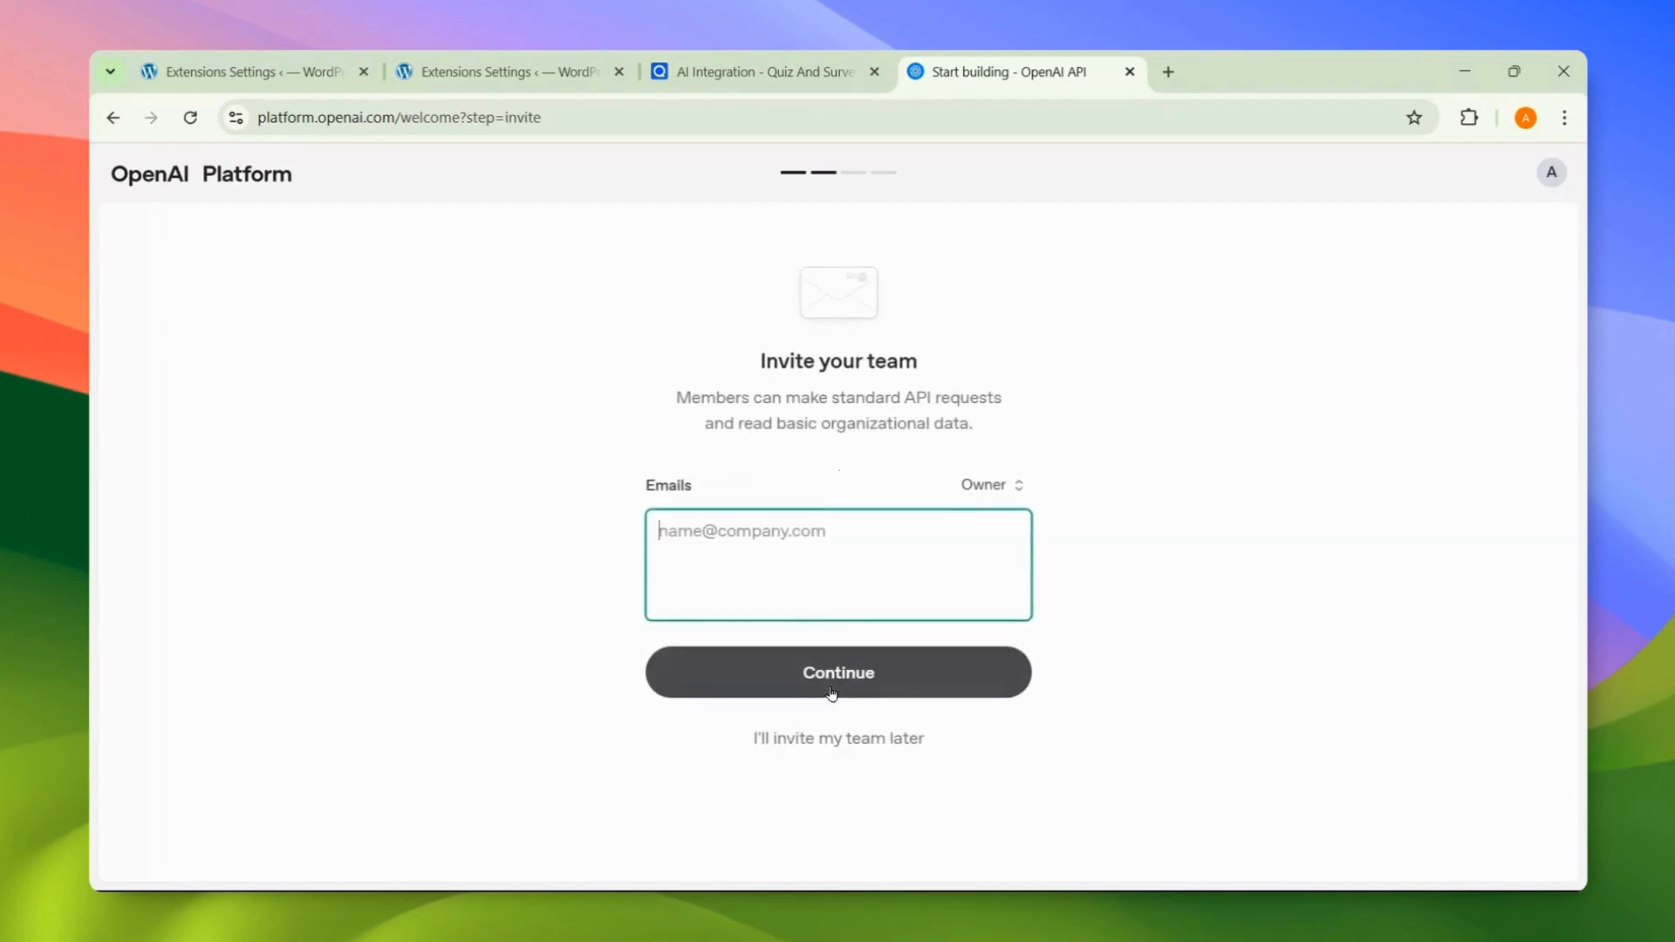
Step: Skip team invites, then generate the 'My Test Key' API key and copy it
{"action": "left_click", "coordinate": [840, 743]}
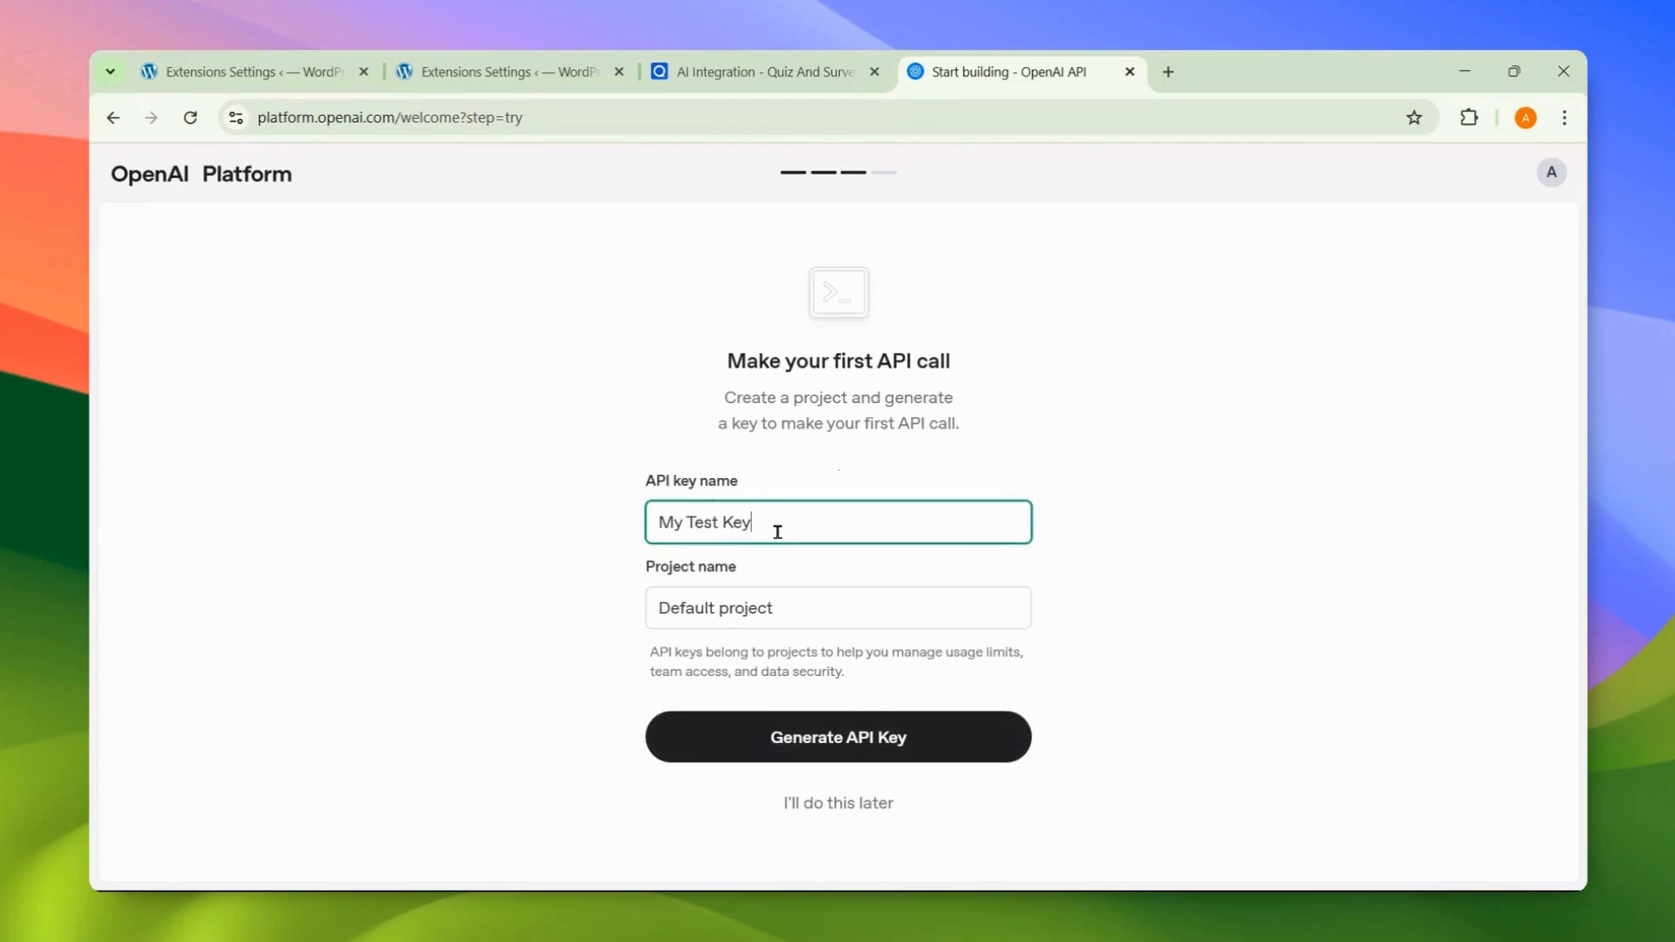
{"action": "left_click", "coordinate": [770, 737]}
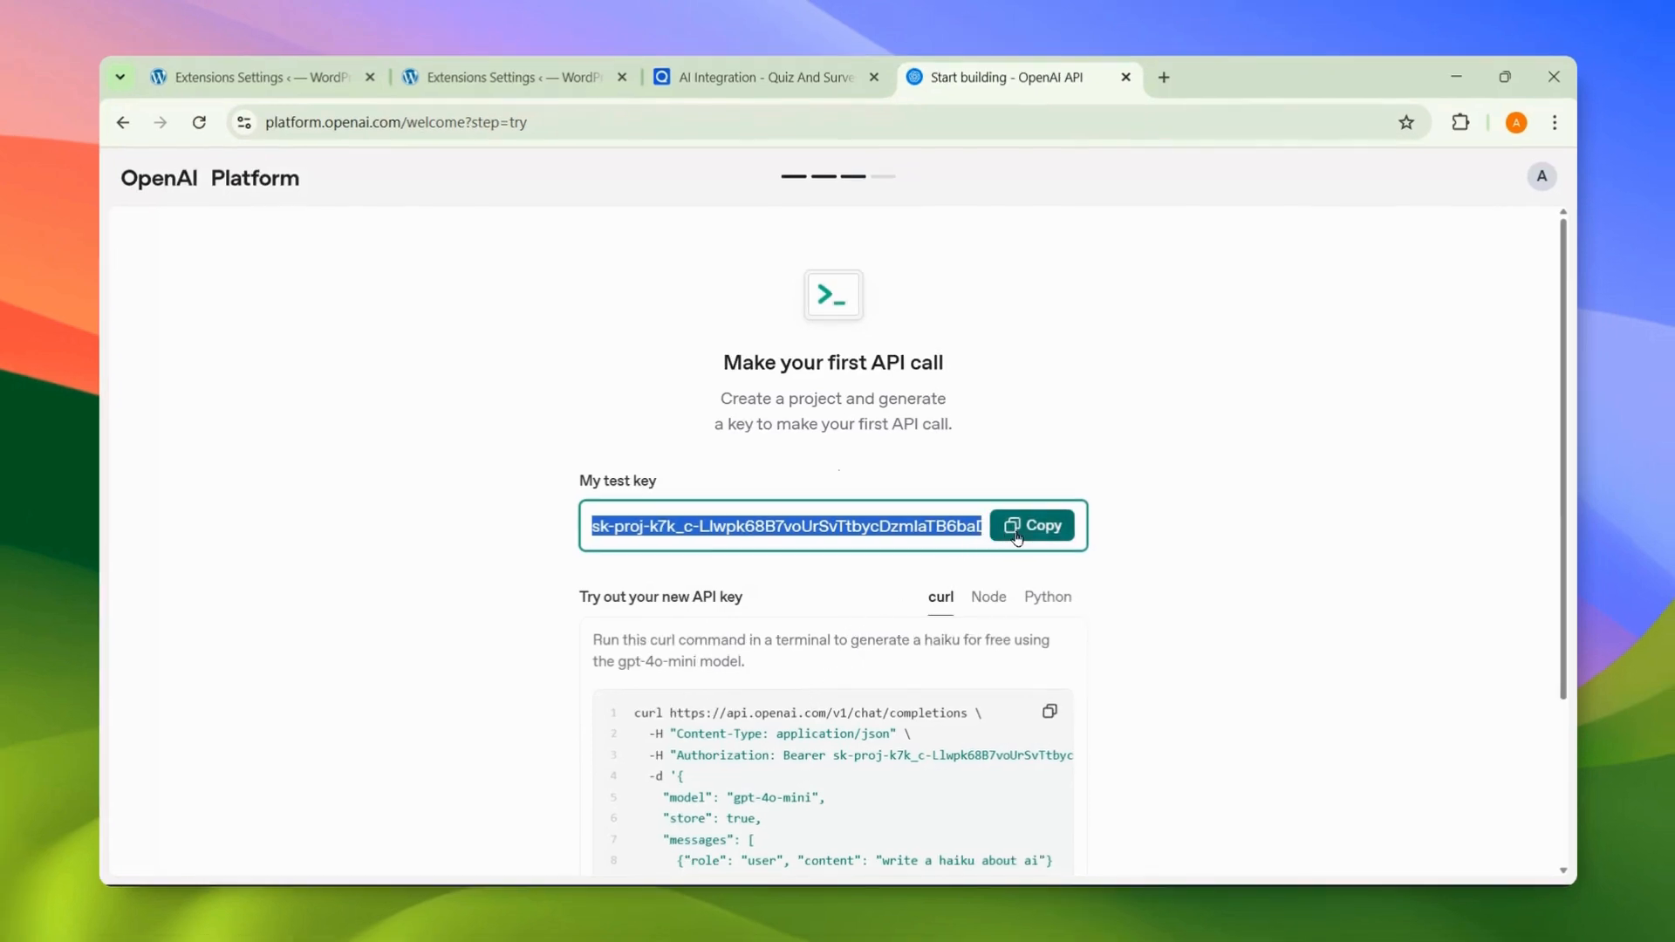
{"action": "left_click", "coordinate": [1017, 537]}
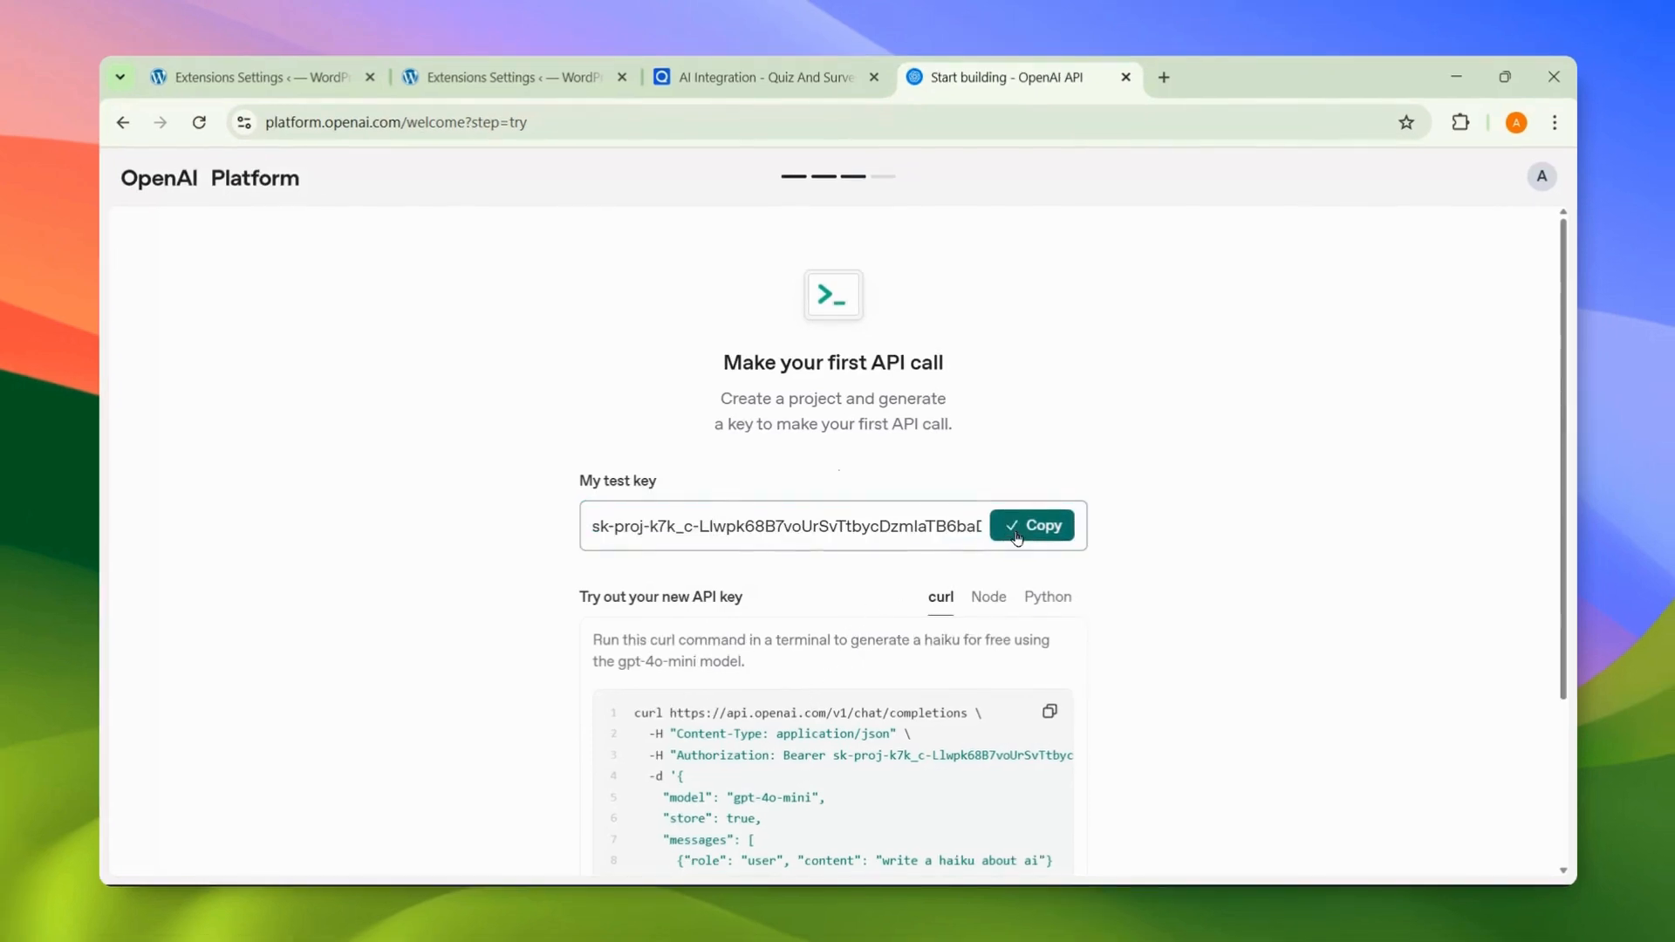
Step: Paste the copied OpenAI API key into the QSM AI Integration API Key field and save
{"action": "left_click", "coordinate": [563, 87]}
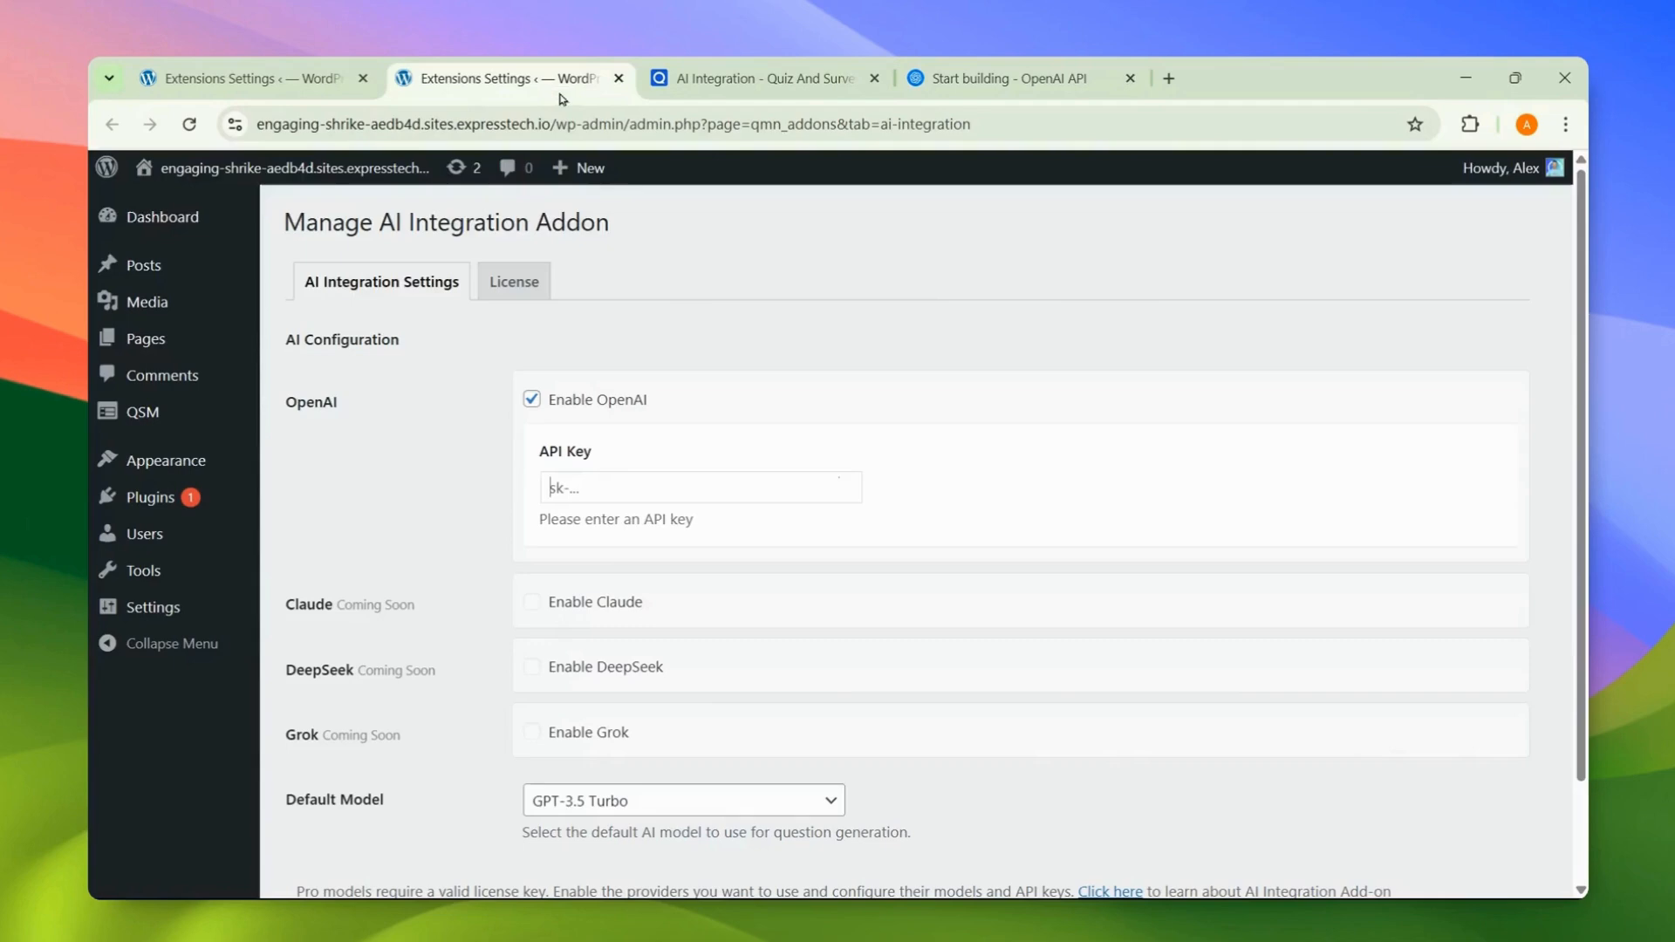
{"action": "left_click", "coordinate": [597, 496]}
{"action": "key", "text": "ctrl+v"}
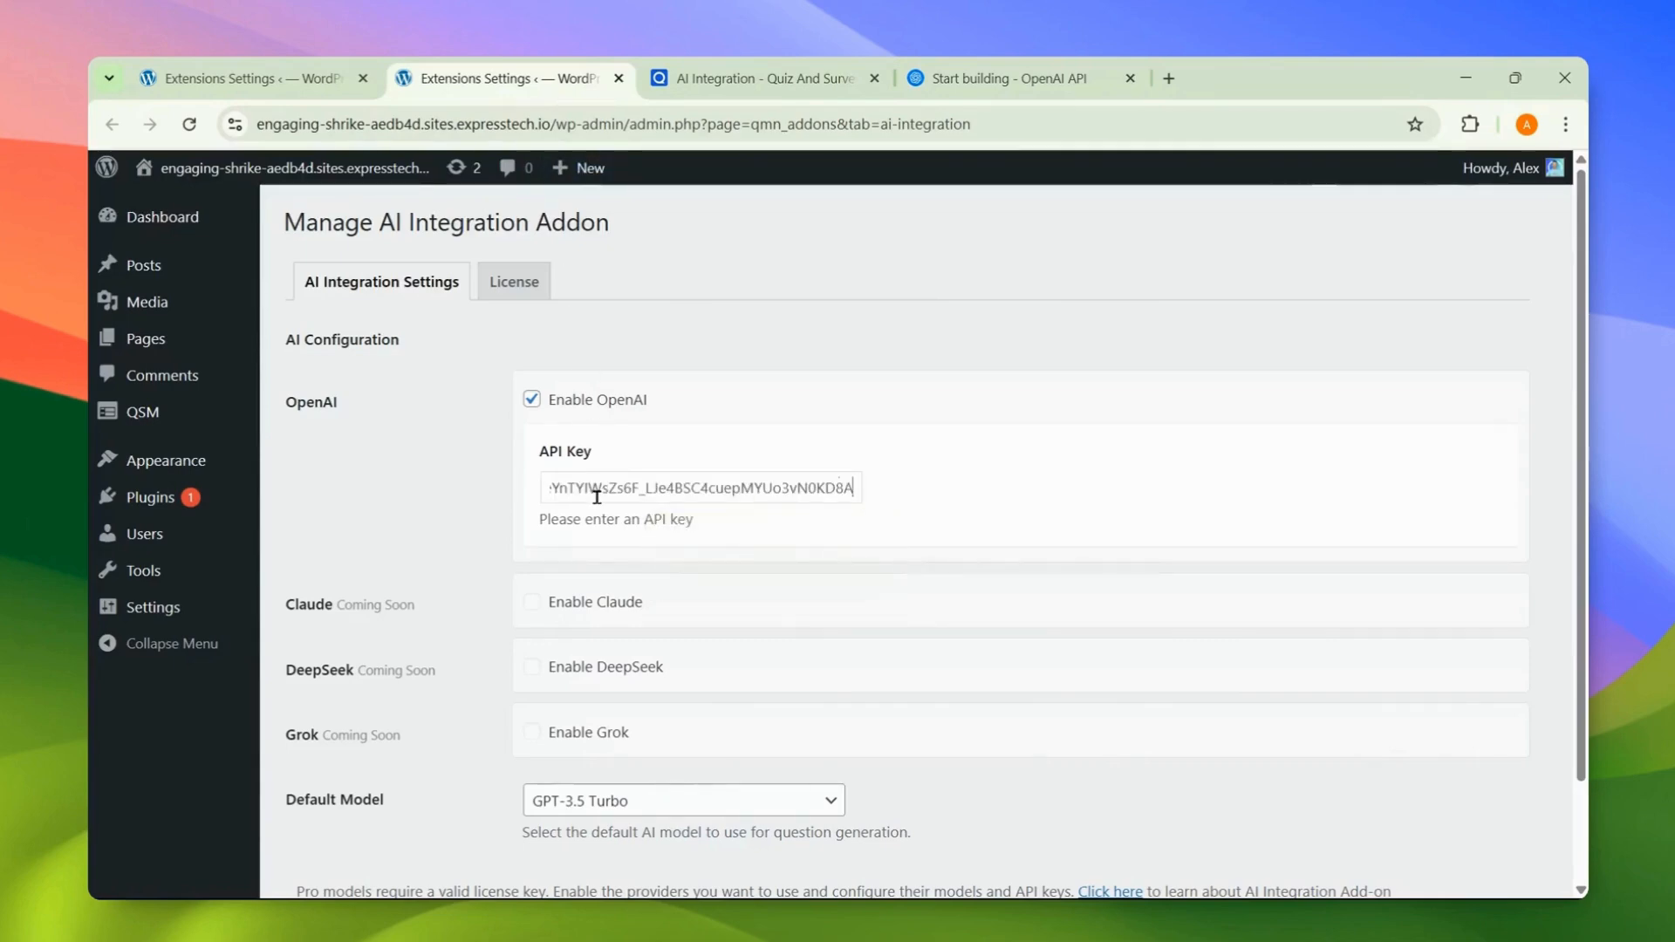
{"action": "scroll", "coordinate": [615, 511], "scroll_direction": "down", "scroll_amount": 2}
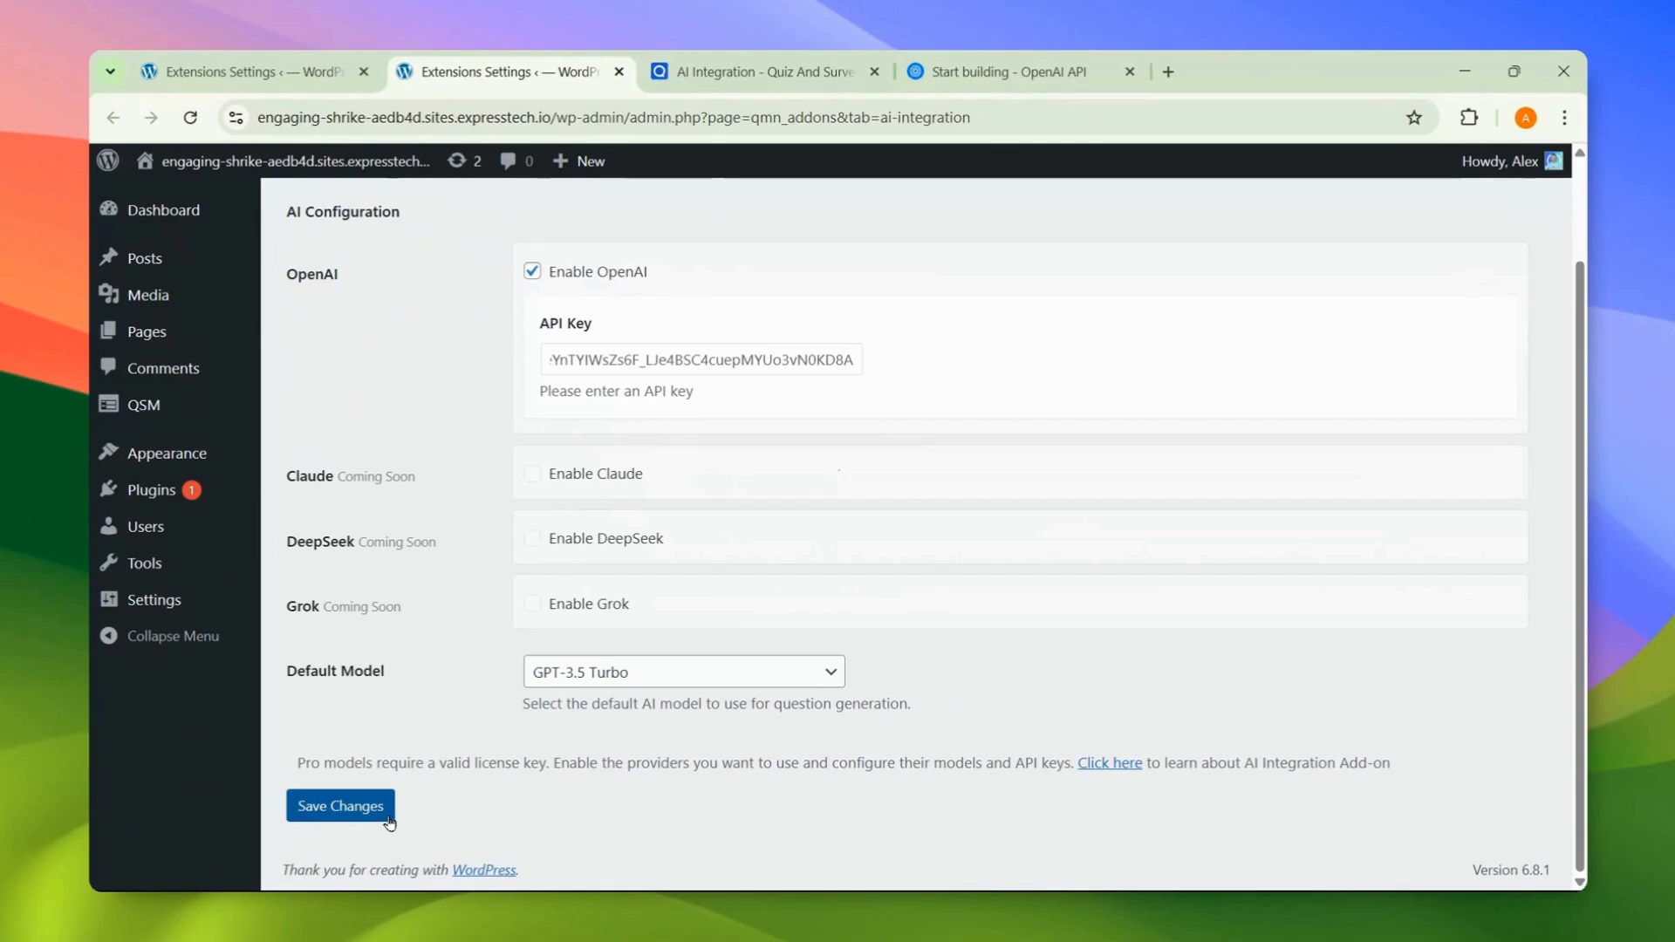
{"action": "key", "text": "ctrl+z"}
{"action": "key", "text": "ctrl+z"}
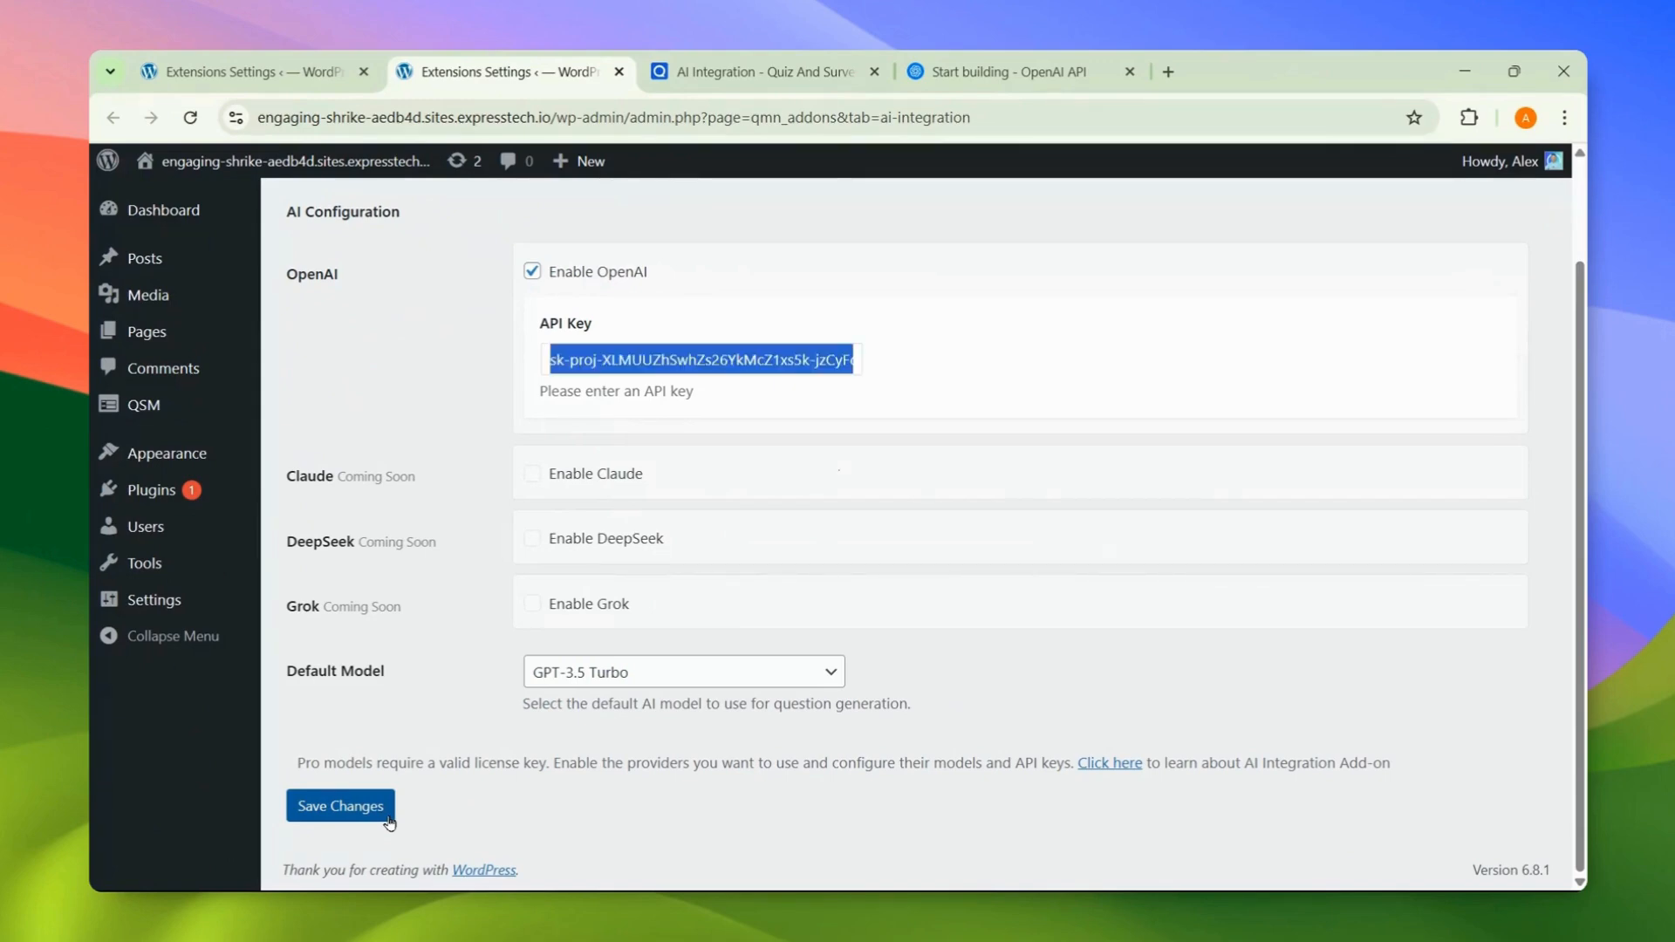
{"action": "left_click", "coordinate": [389, 824]}
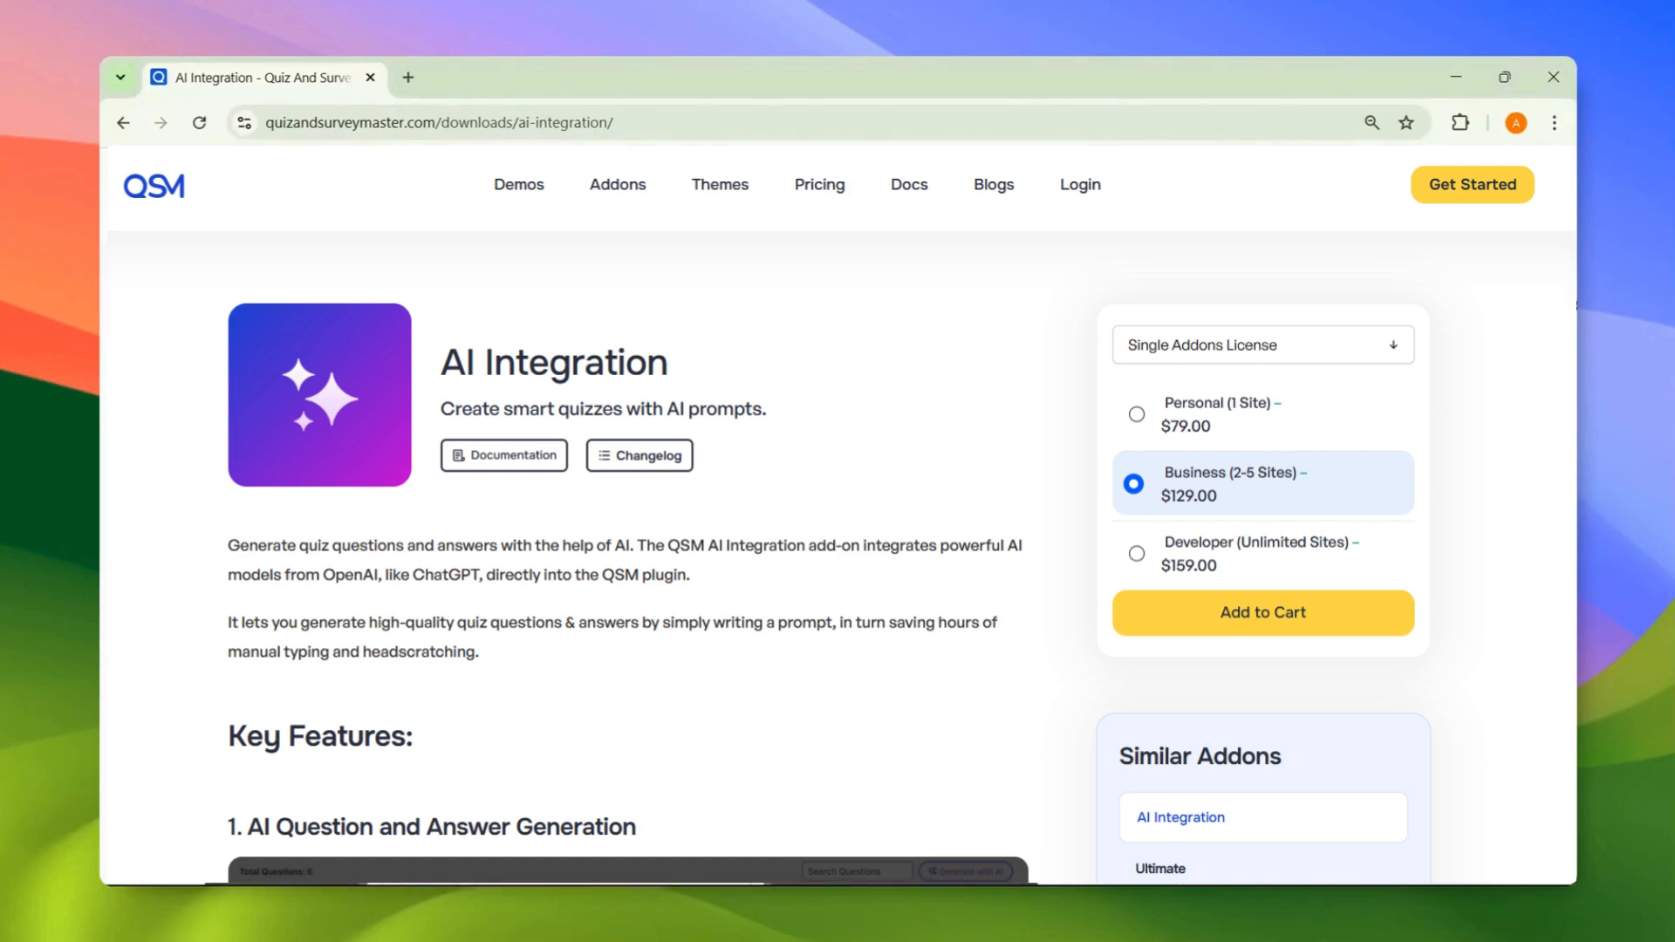
{"action": "scroll", "coordinate": [1575, 312], "scroll_direction": "down", "scroll_amount": 10}
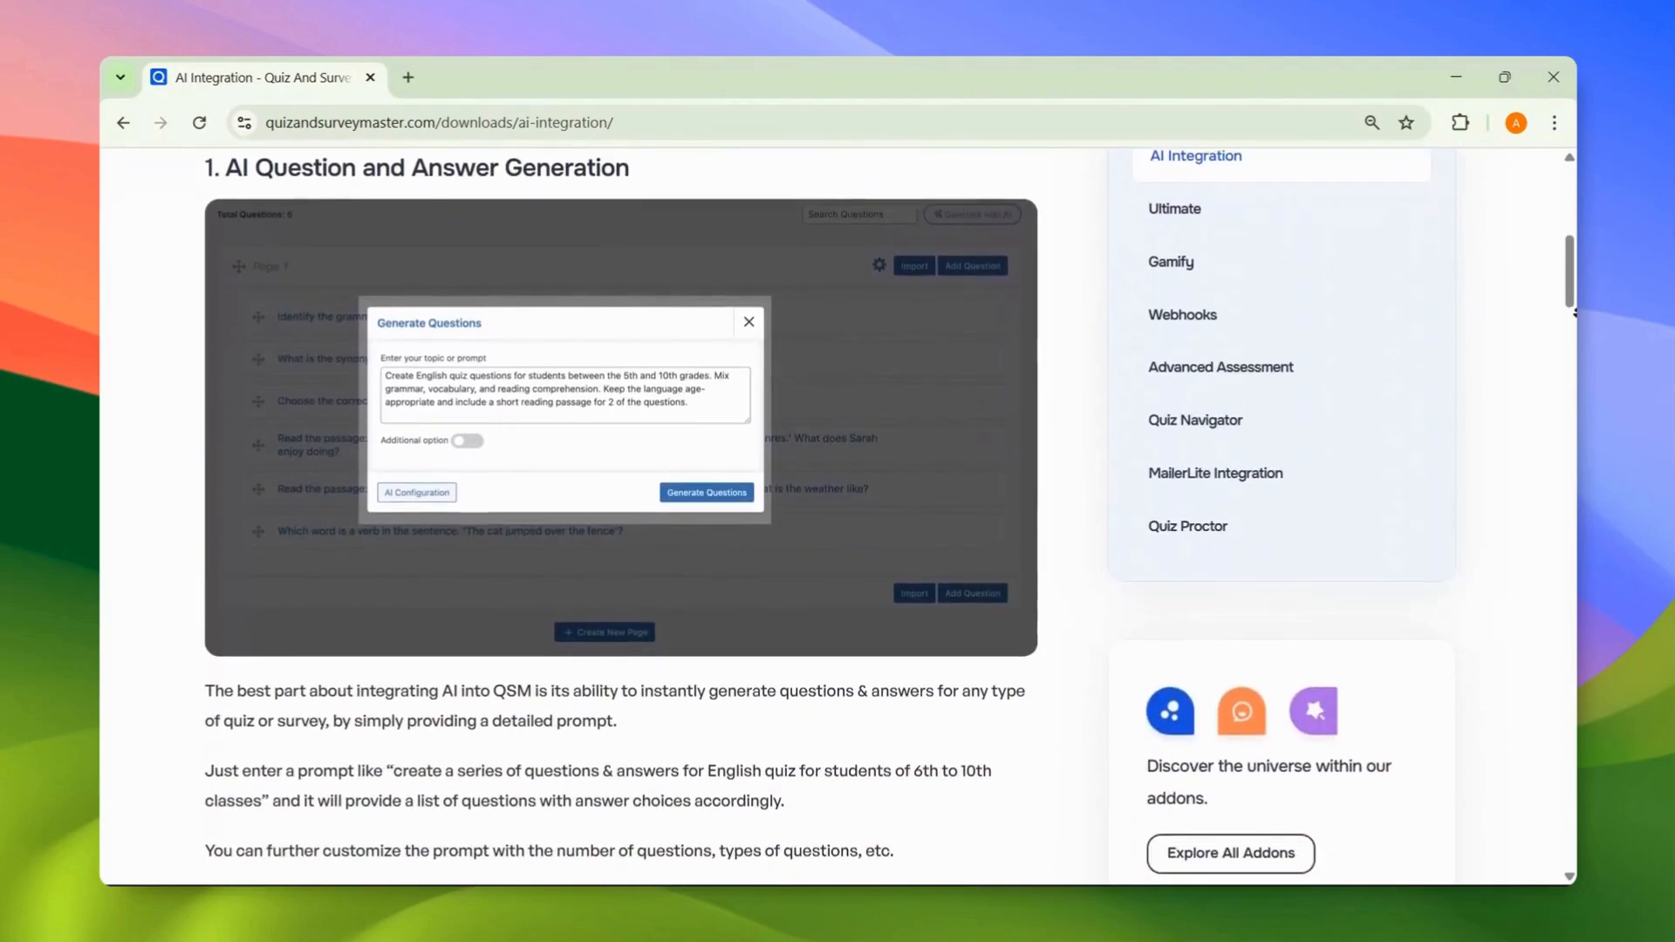
{"action": "scroll", "coordinate": [1576, 311], "scroll_direction": "down", "scroll_amount": 5}
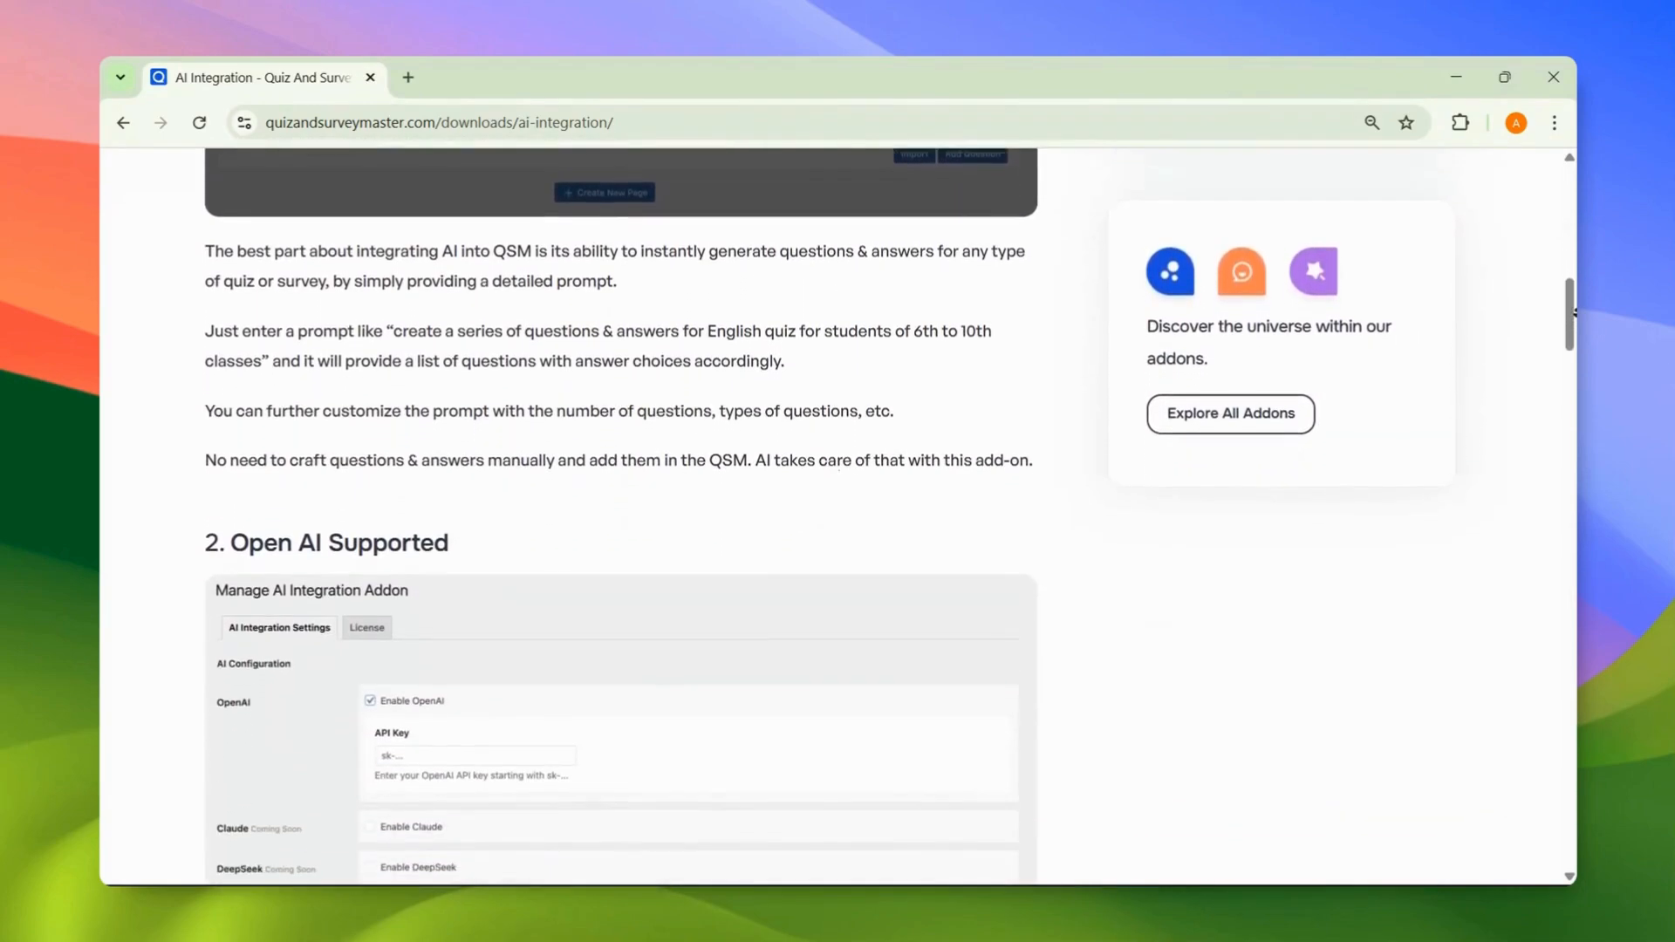
{"action": "scroll", "coordinate": [1576, 311], "scroll_direction": "down", "scroll_amount": 5}
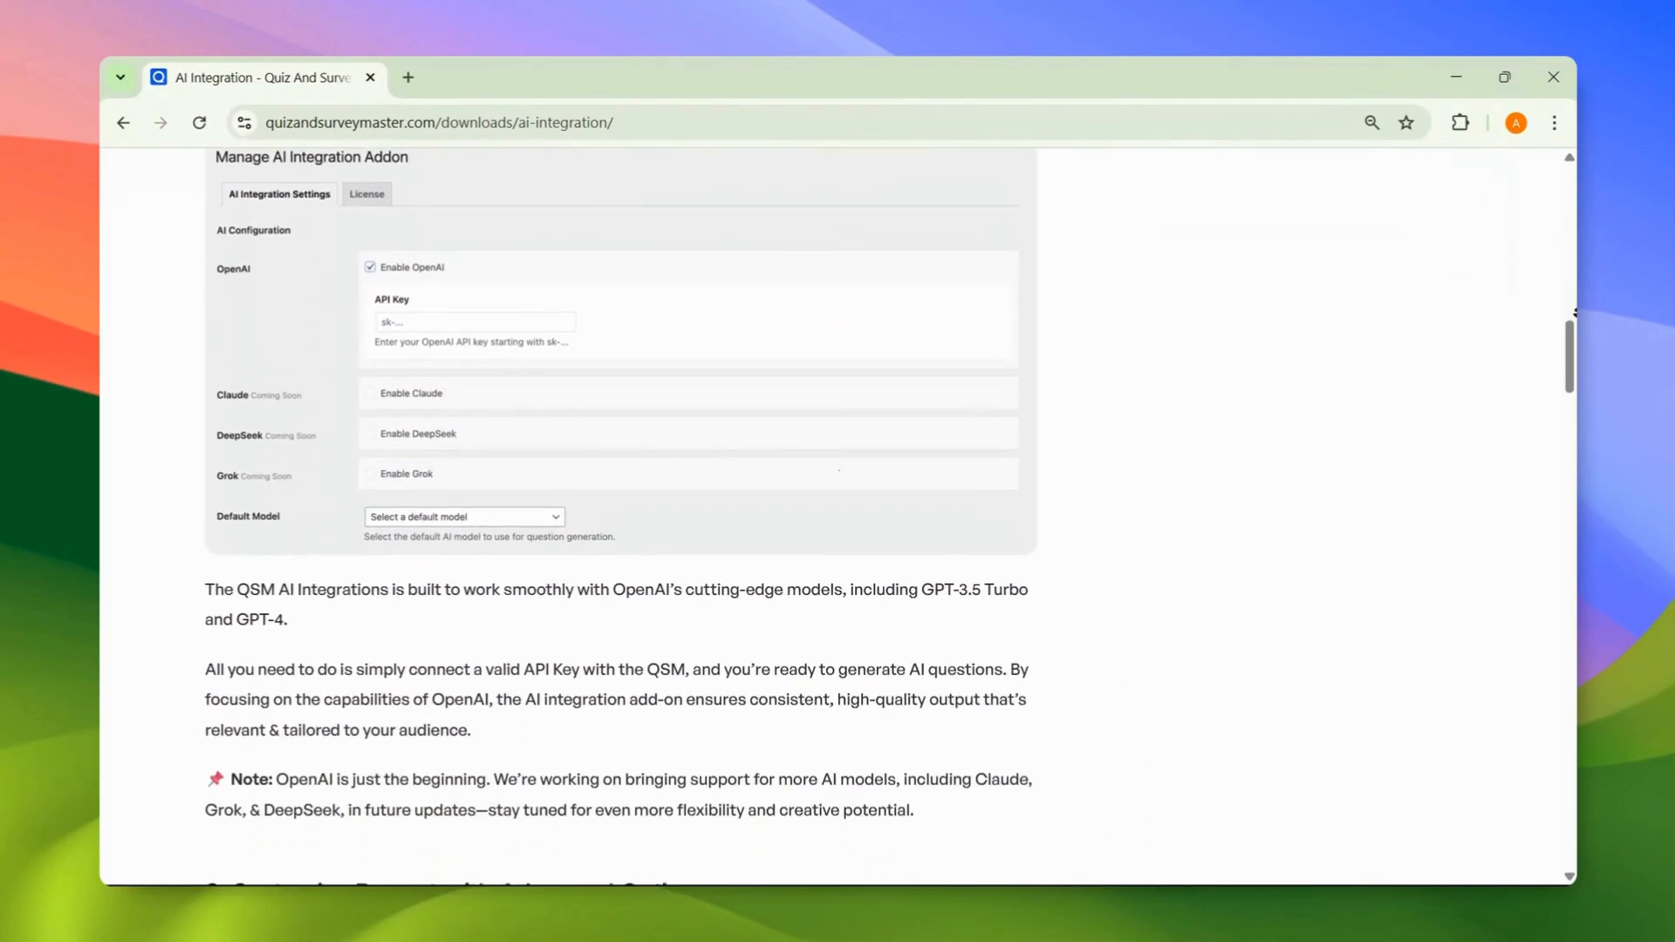
{"action": "scroll", "coordinate": [1576, 311], "scroll_direction": "down", "scroll_amount": 5}
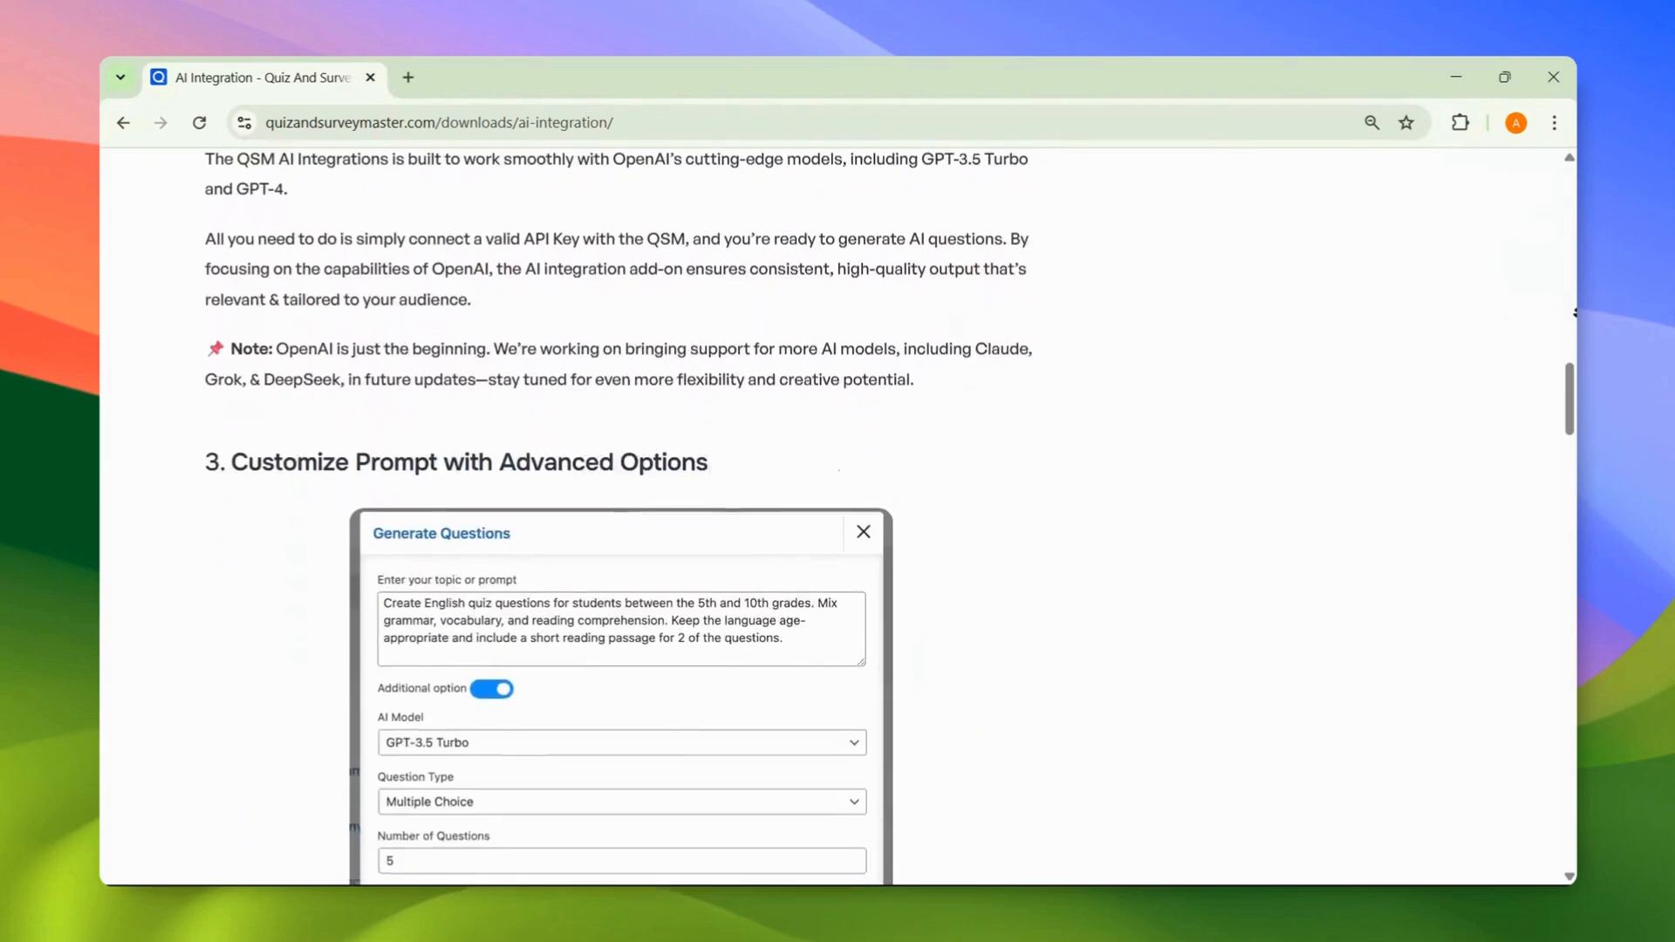
{"action": "scroll", "coordinate": [1576, 312], "scroll_direction": "down", "scroll_amount": 5}
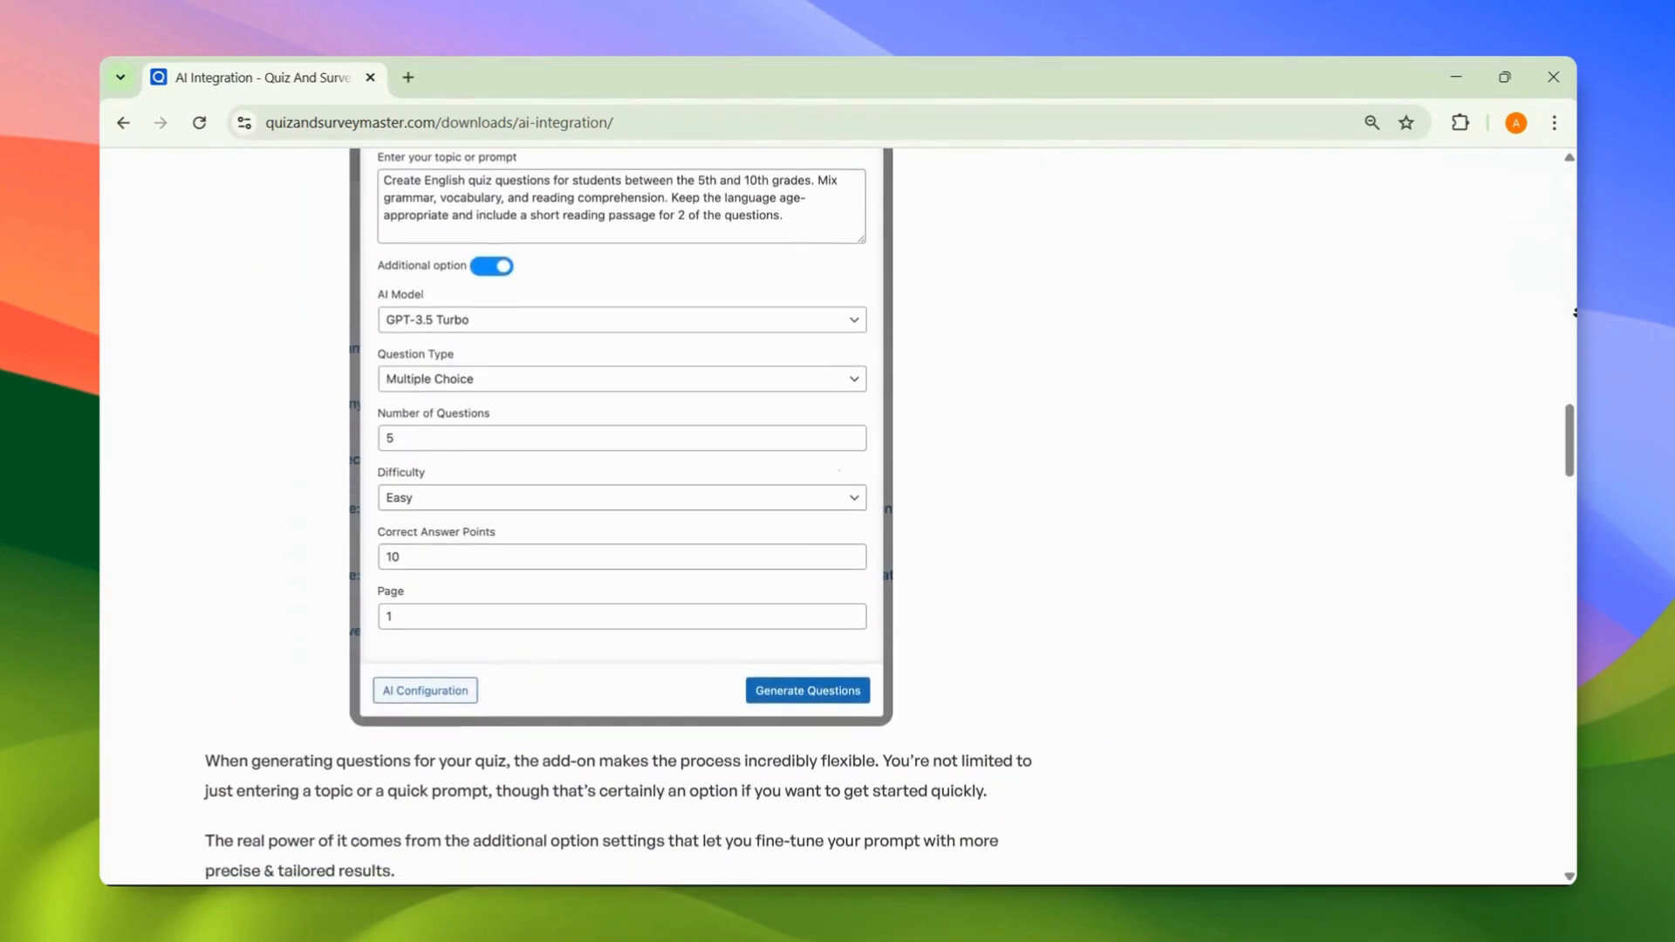
{"action": "scroll", "coordinate": [1576, 312], "scroll_direction": "down", "scroll_amount": 5}
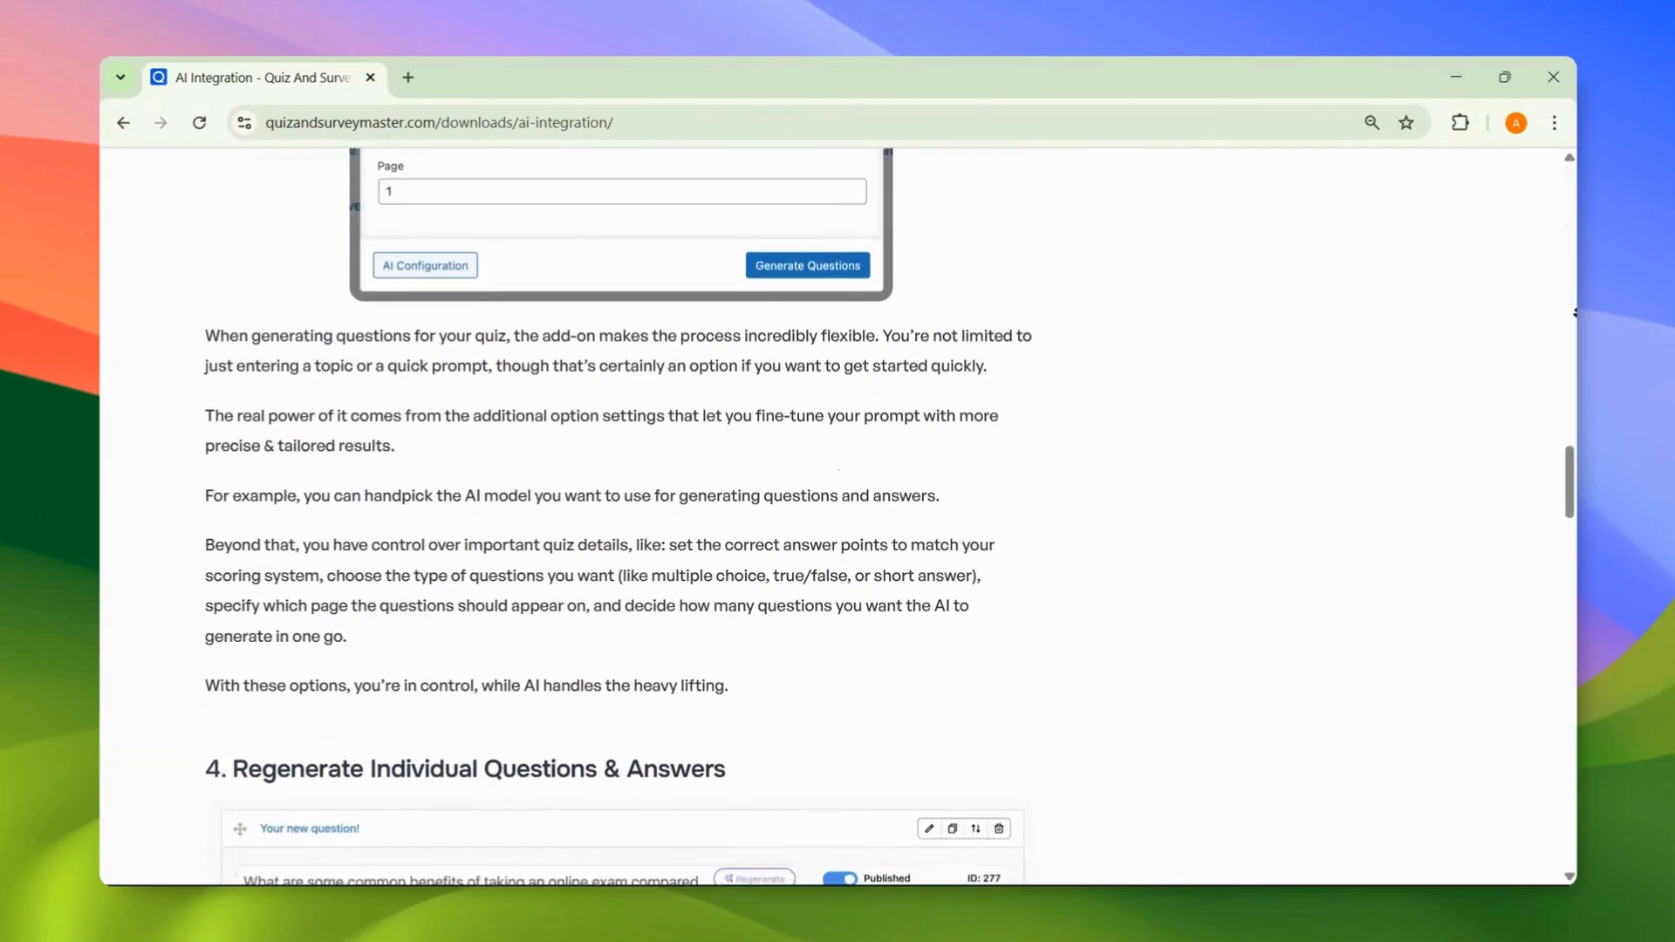
{"action": "scroll", "coordinate": [1575, 312], "scroll_direction": "down", "scroll_amount": 5}
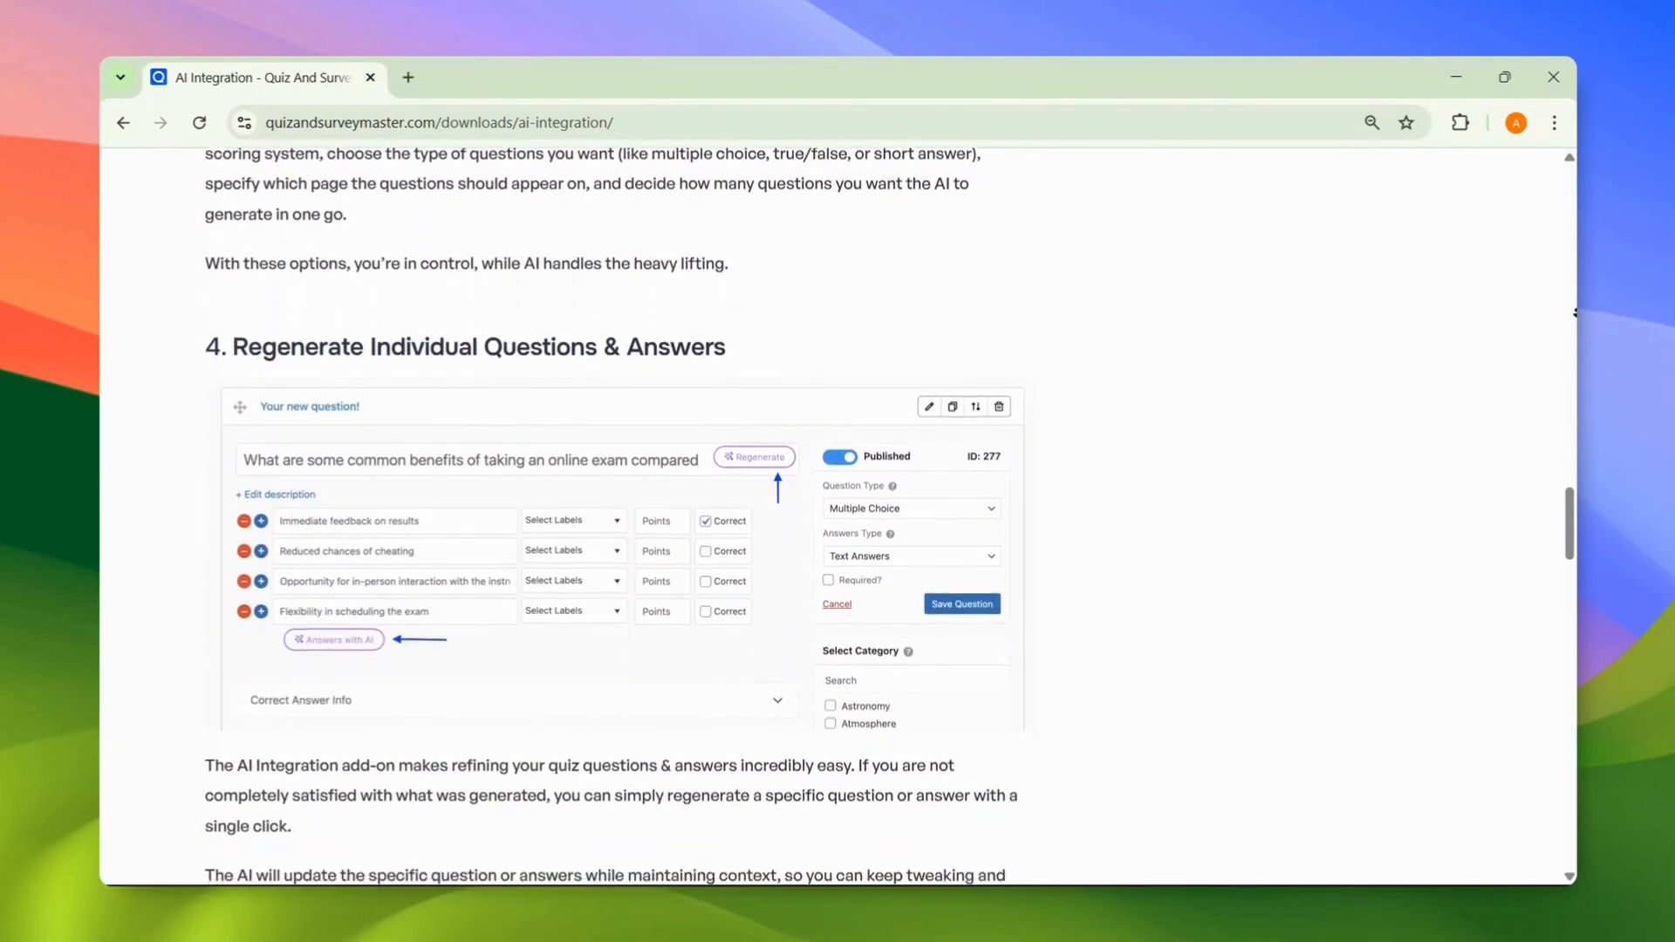
{"action": "scroll", "coordinate": [1576, 311], "scroll_direction": "down", "scroll_amount": 1}
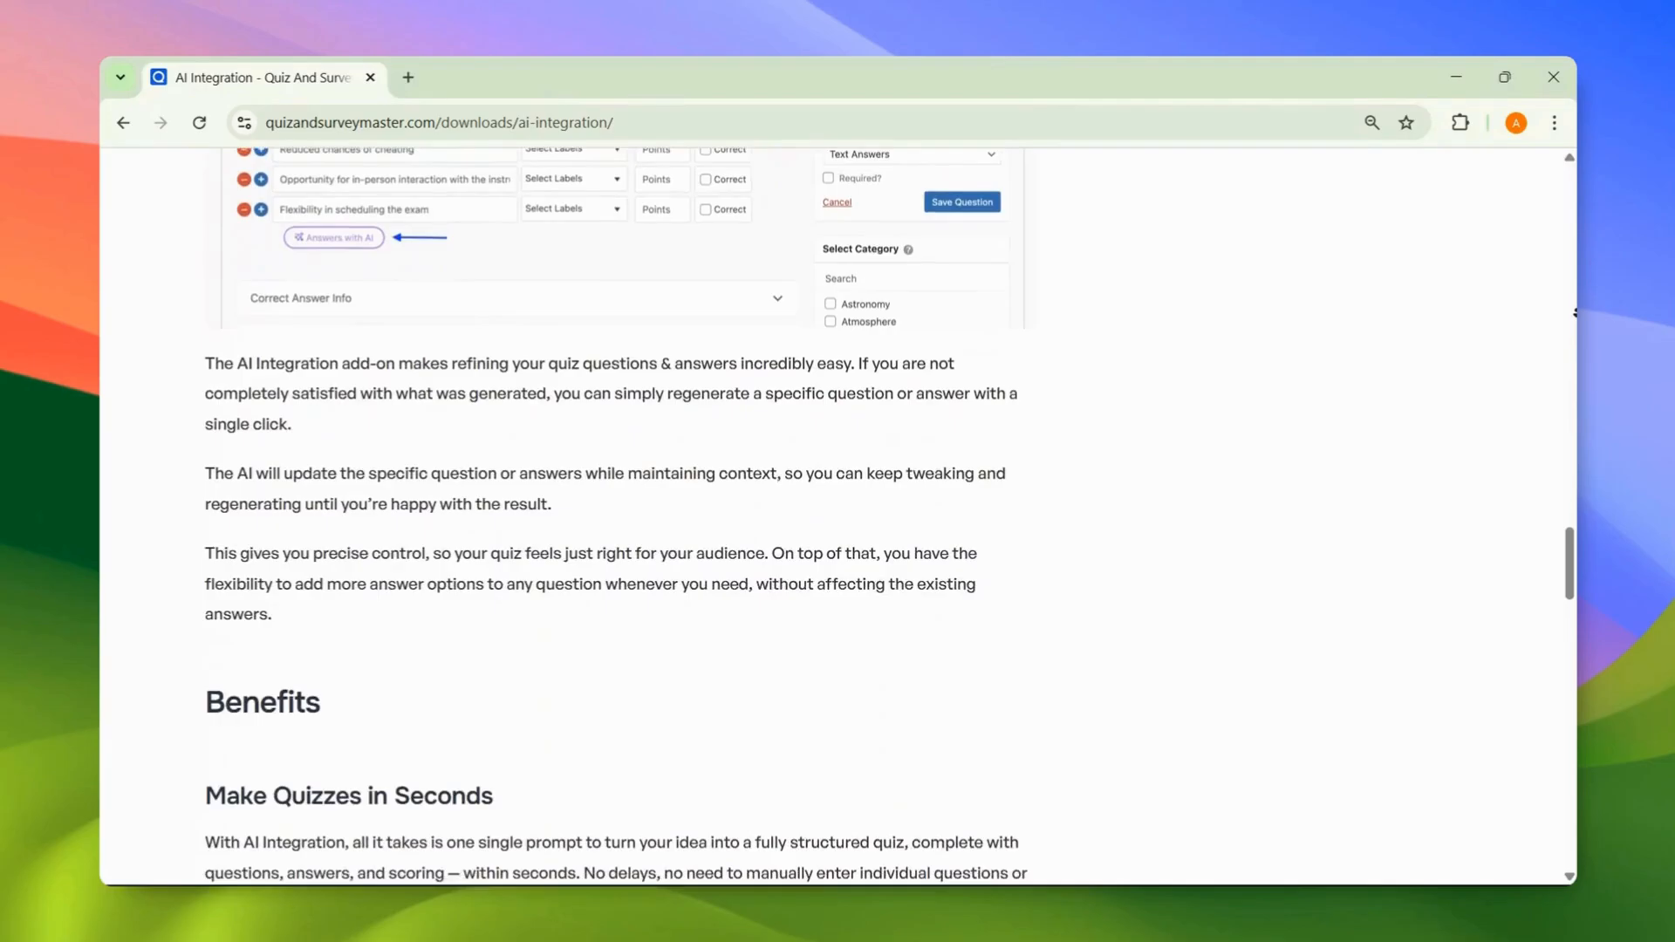